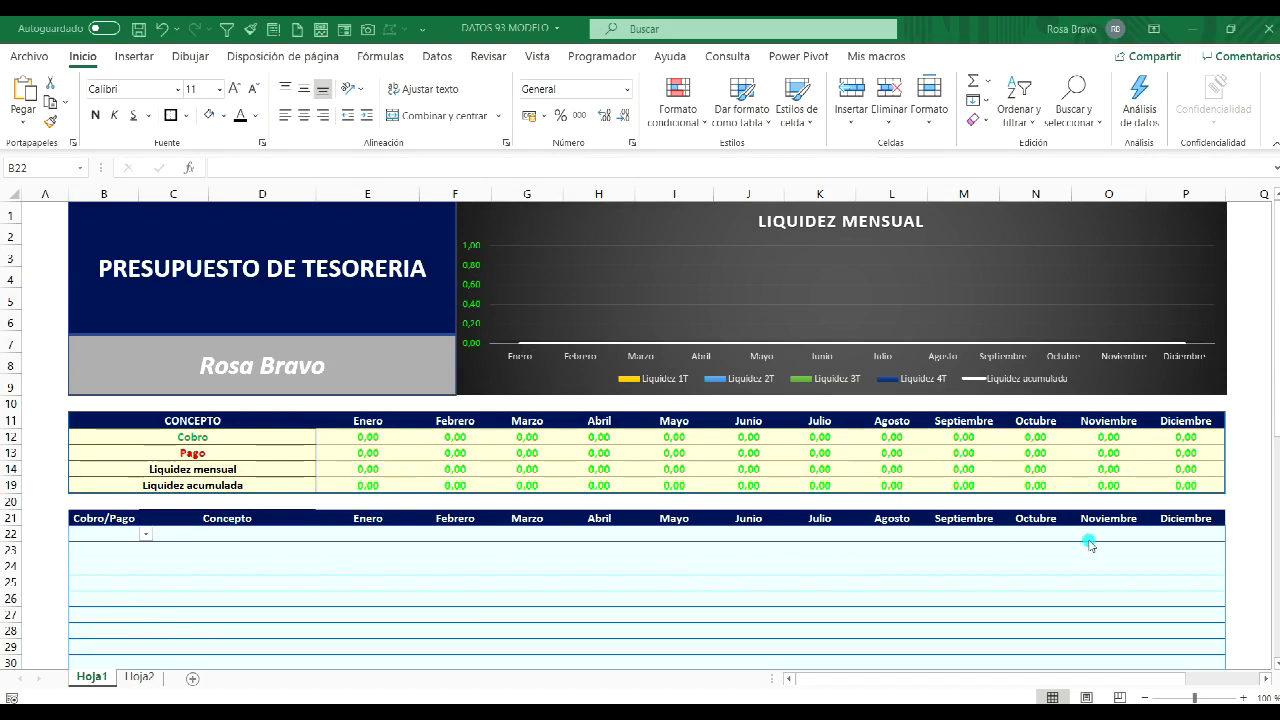
Step: Enter a Cobro / Prestación Servicio row with 1.200 in Marzo and 2.500 in Agosto
left_click(140, 537)
left_click(145, 537)
left_click(85, 549)
left_click(250, 537)
left_click(322, 537)
left_click(255, 567)
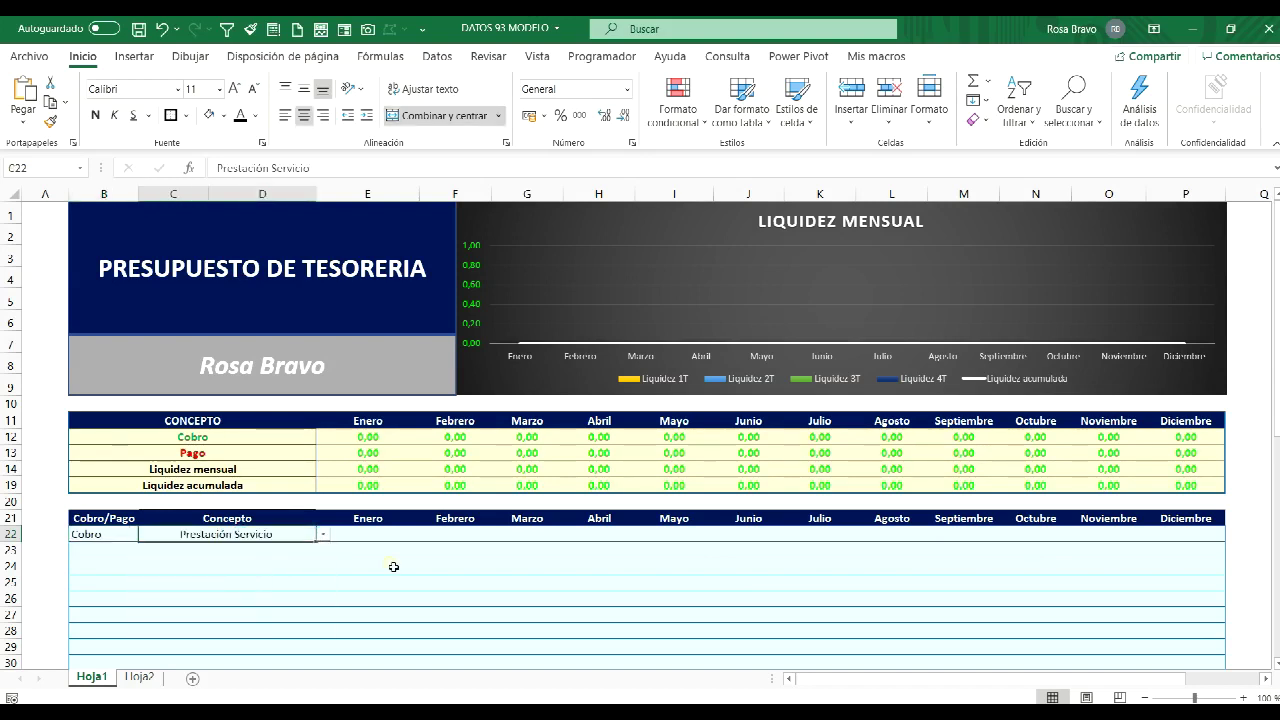
left_click(535, 535)
type("12")
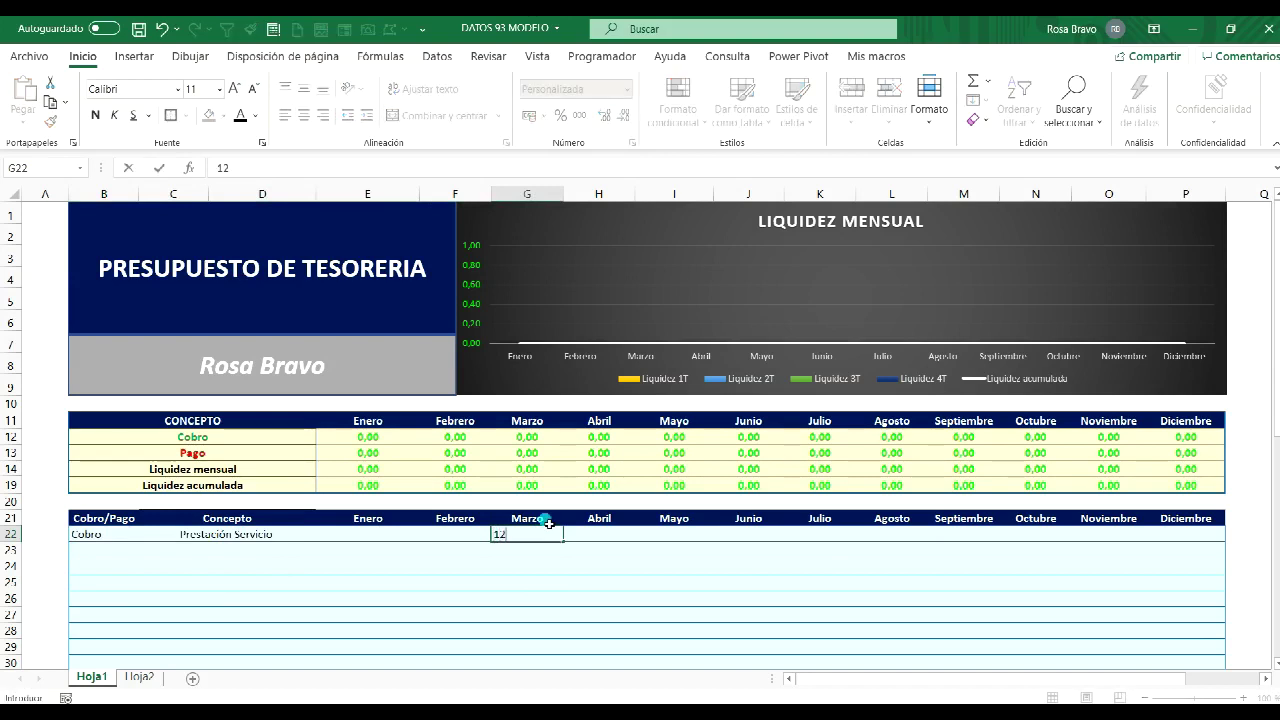
key("Tab")
key("Tab")
key("Tab")
key("Tab")
key("Tab")
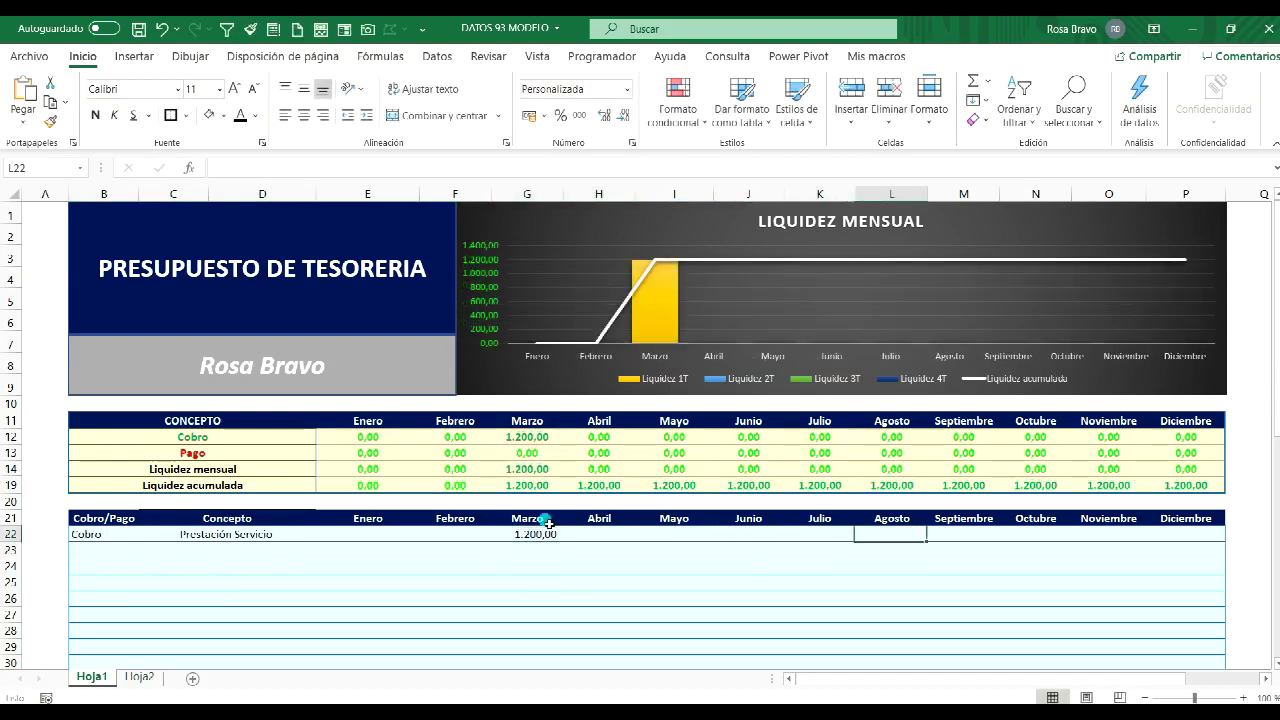
type("2500")
key("Return")
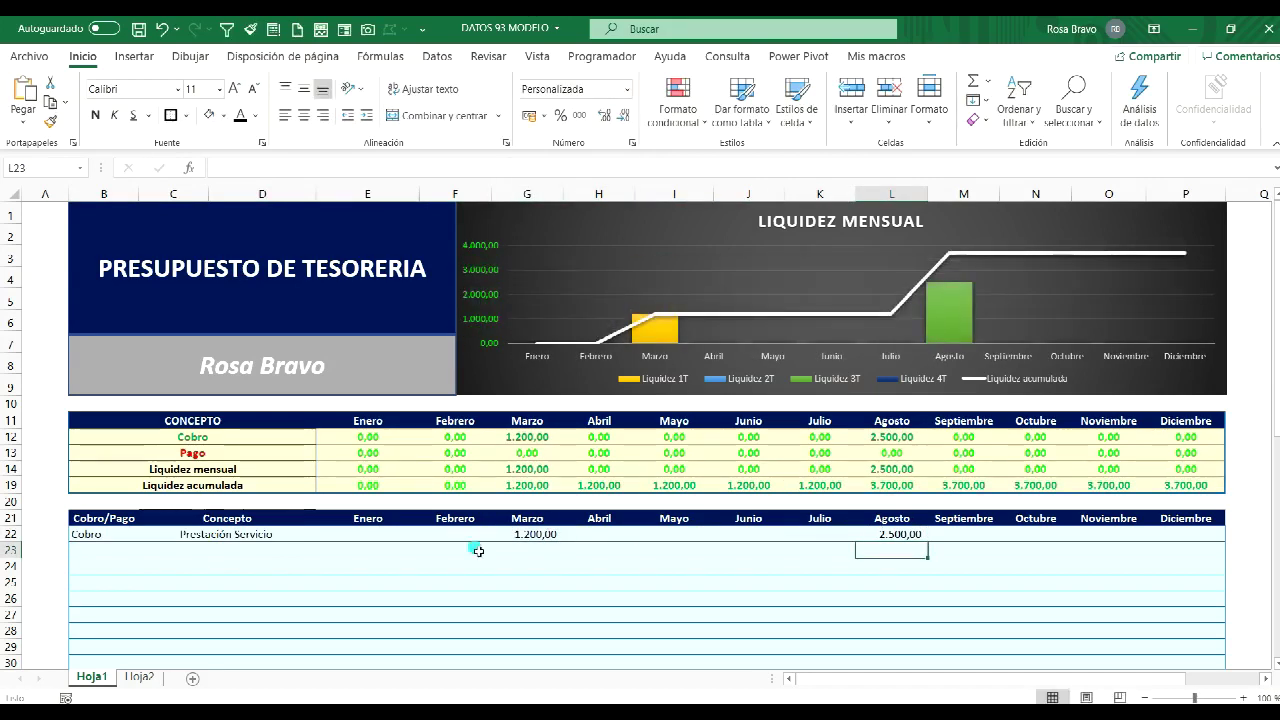
Step: Enter a Pago / Primas Seguros row with 900 in Junio
left_click(98, 552)
left_click(145, 552)
left_click(110, 580)
left_click(216, 555)
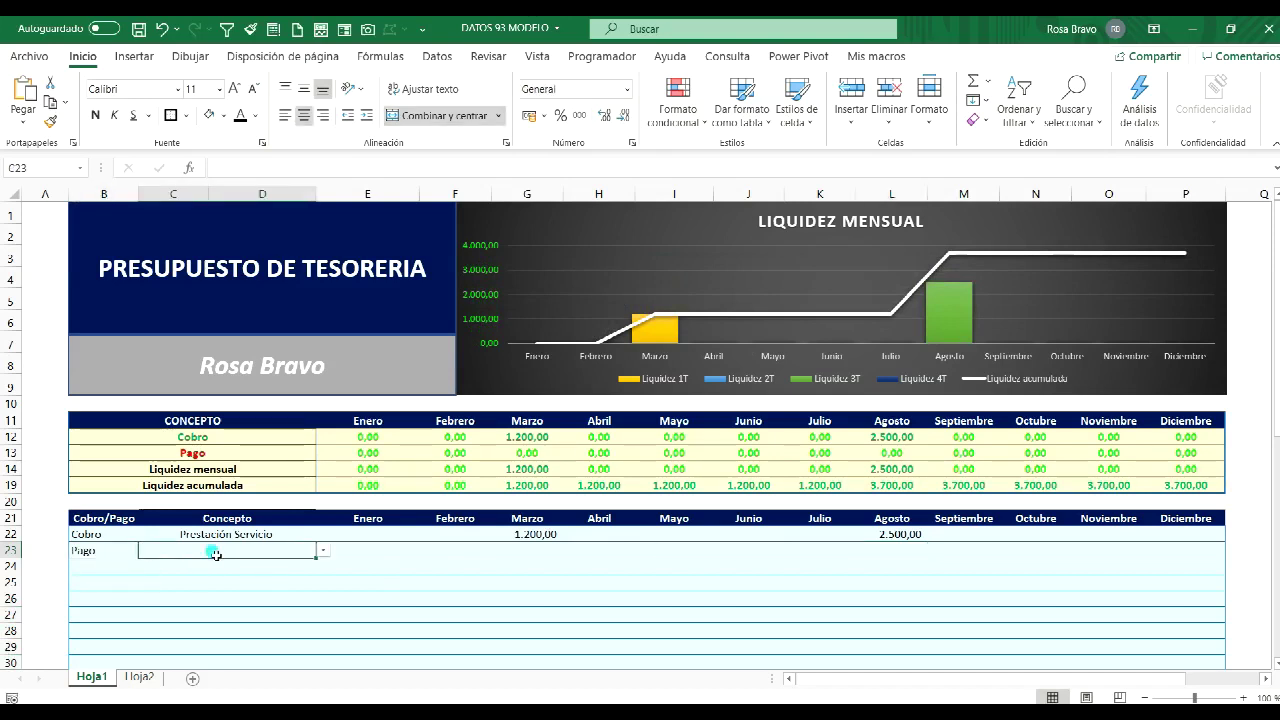
left_click(323, 550)
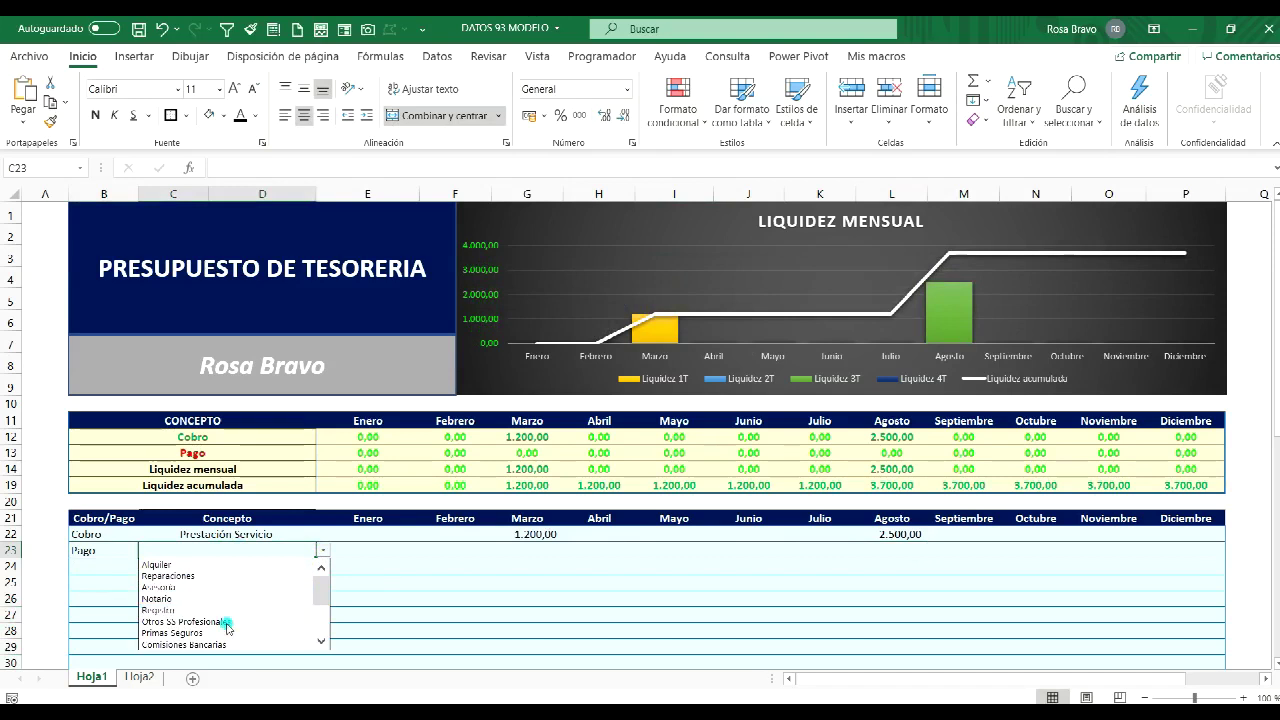
left_click(226, 632)
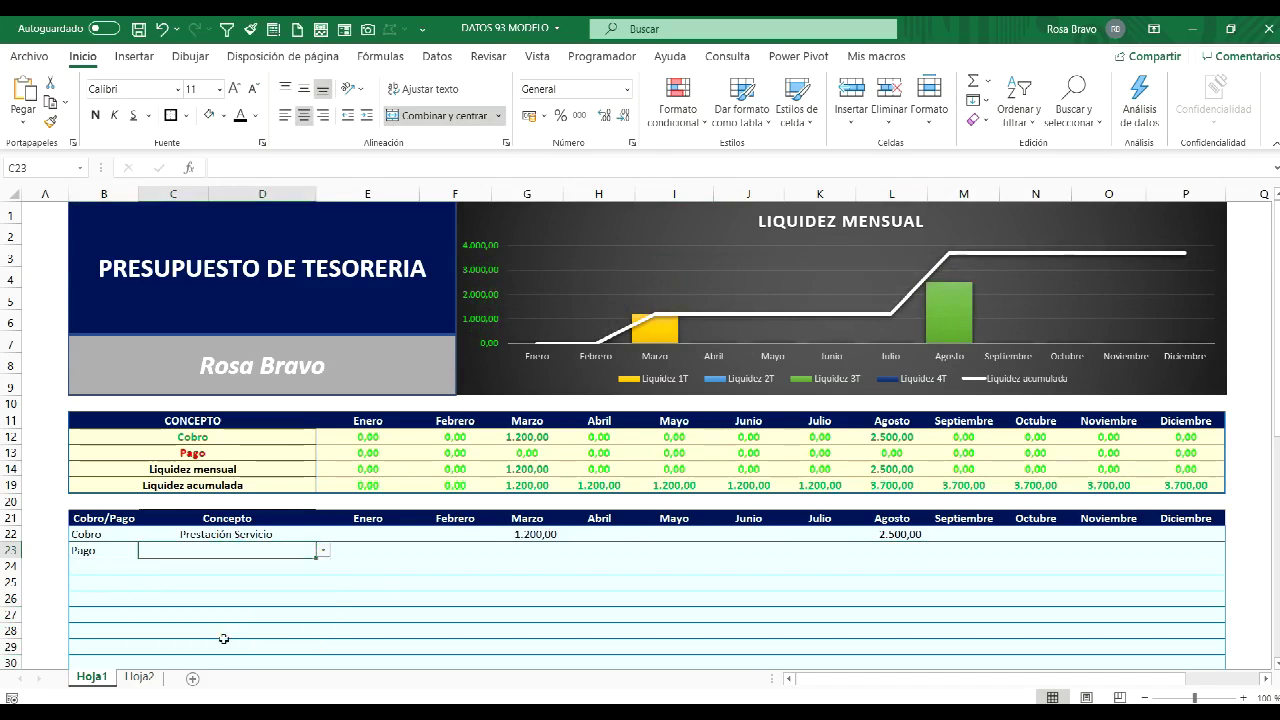
left_click(745, 557)
type("900")
key("Return")
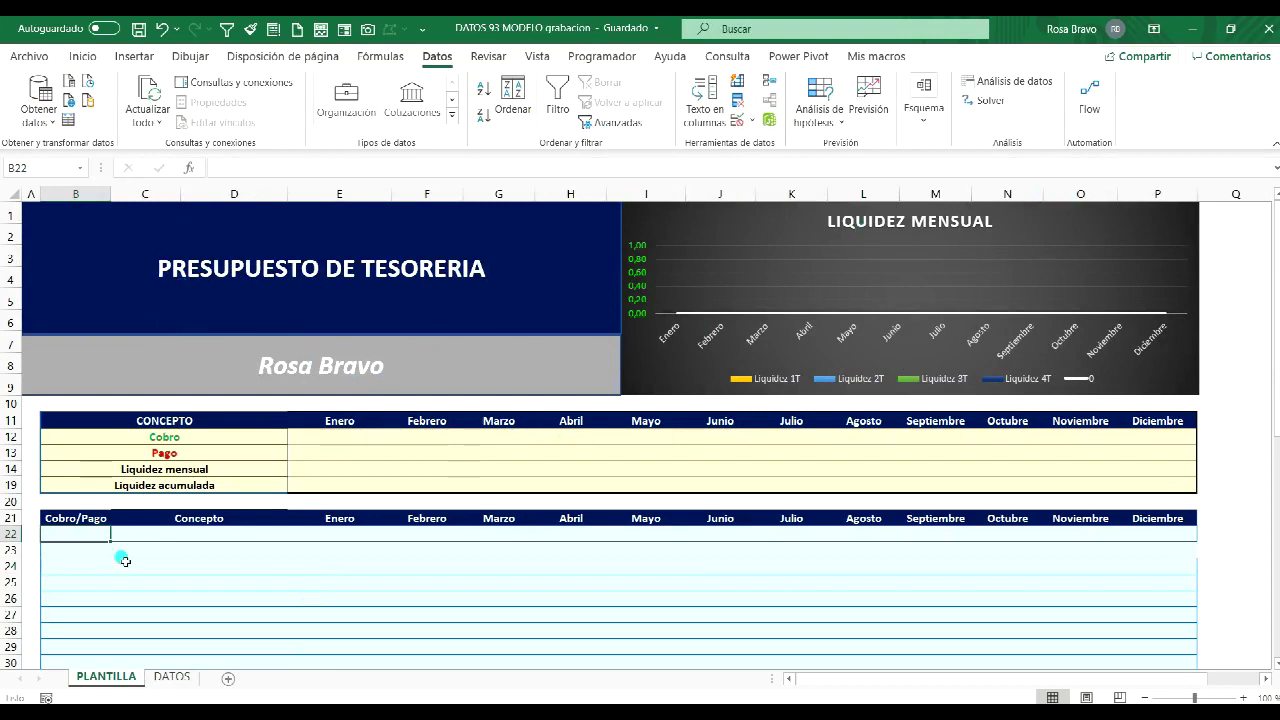
Step: Select cells across the Cobro/Pago entry area, from B21 out to P30
left_click(318, 450)
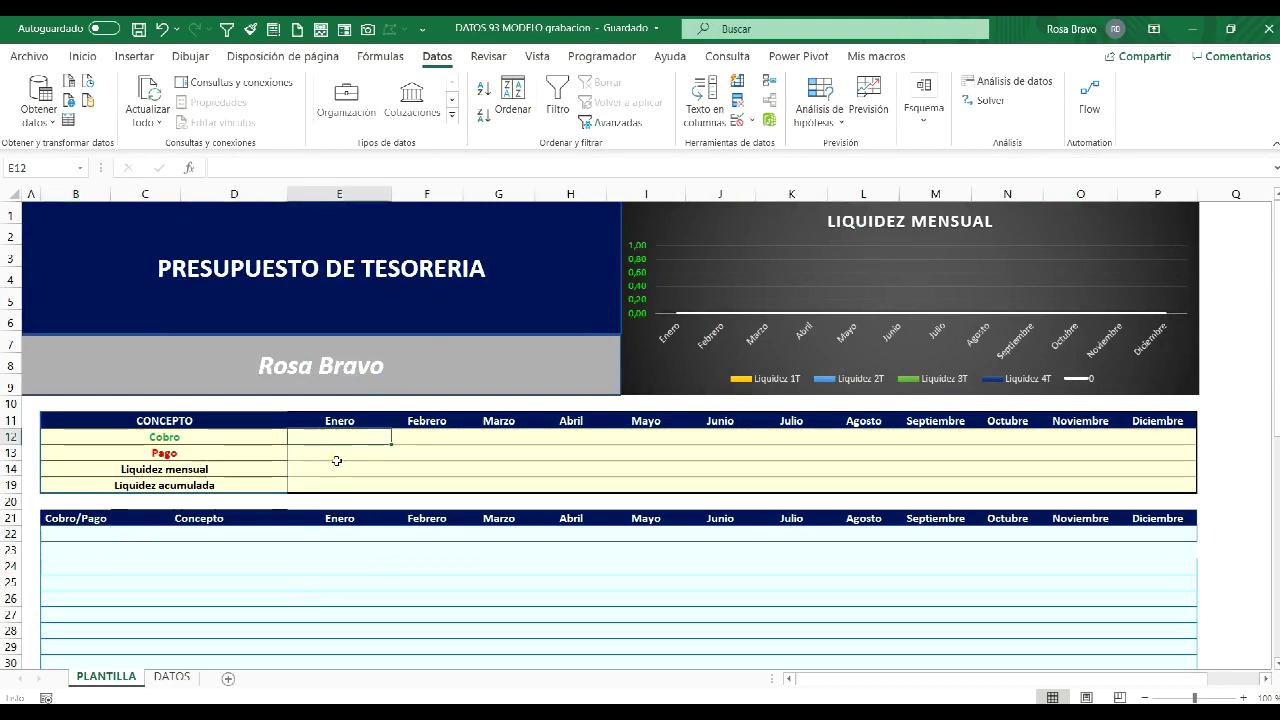
left_click(108, 566)
left_click(80, 536)
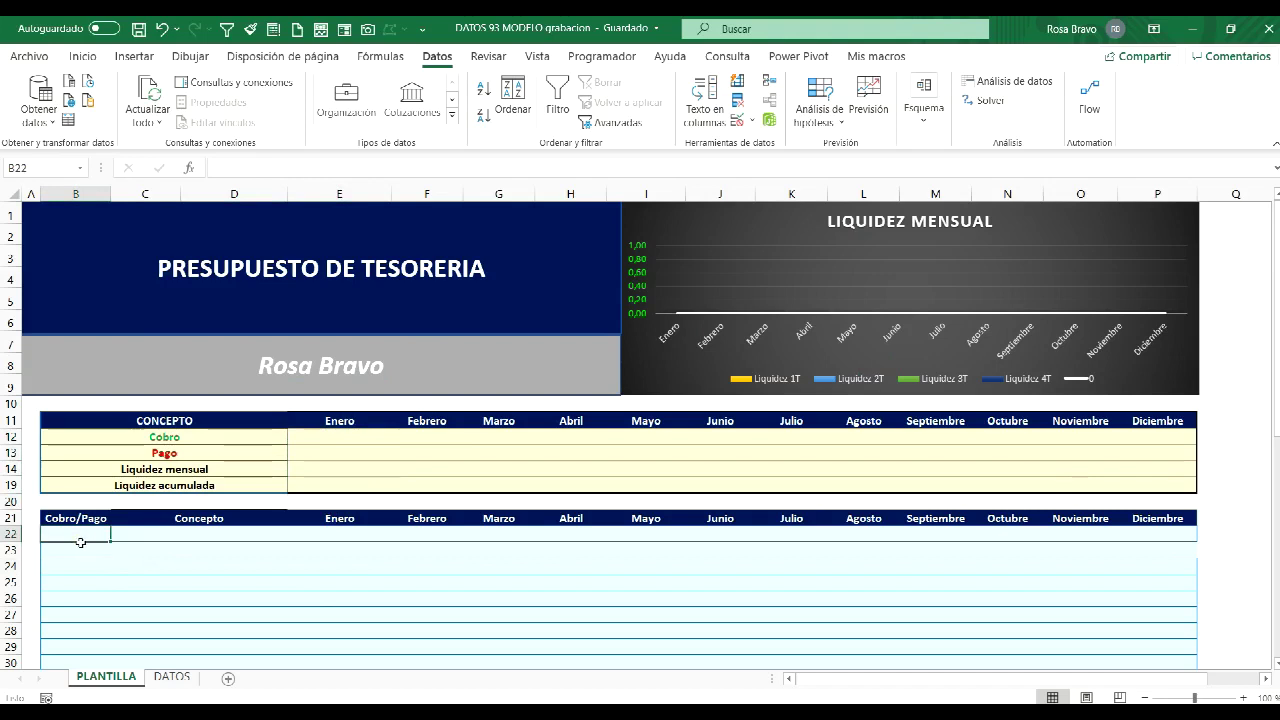
left_click(62, 522)
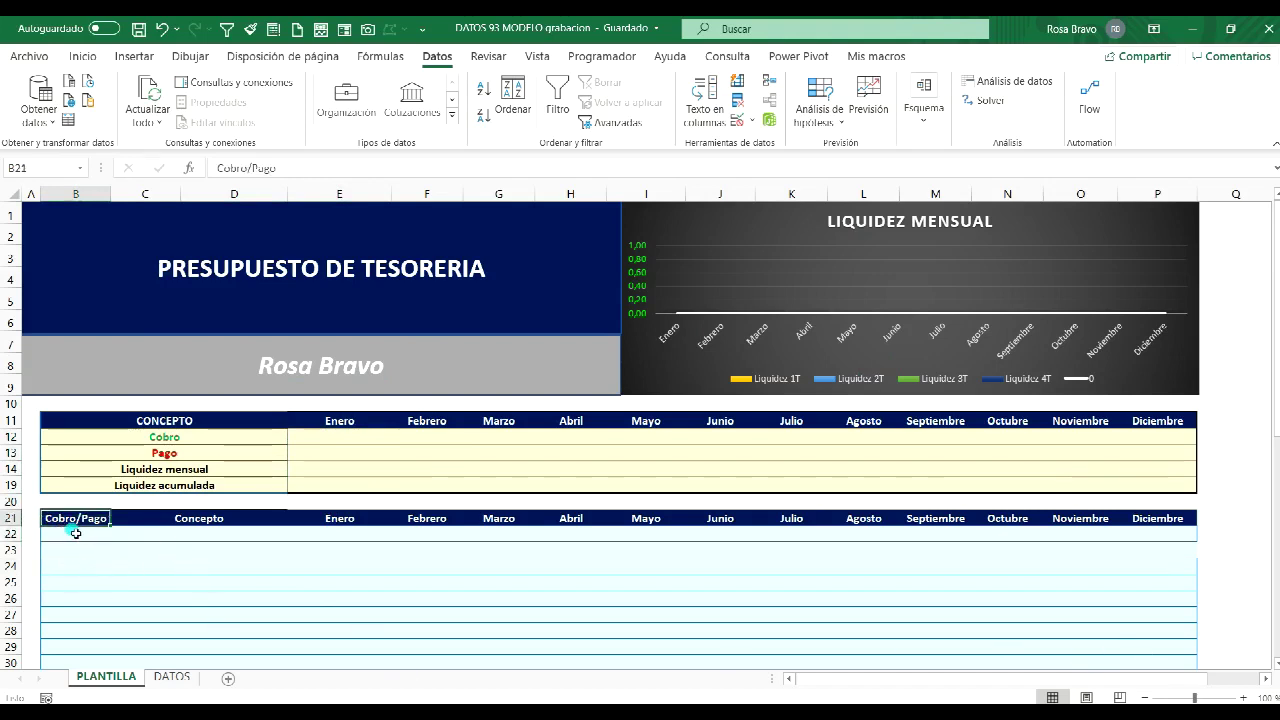
left_click_drag(68, 537, 1093, 678)
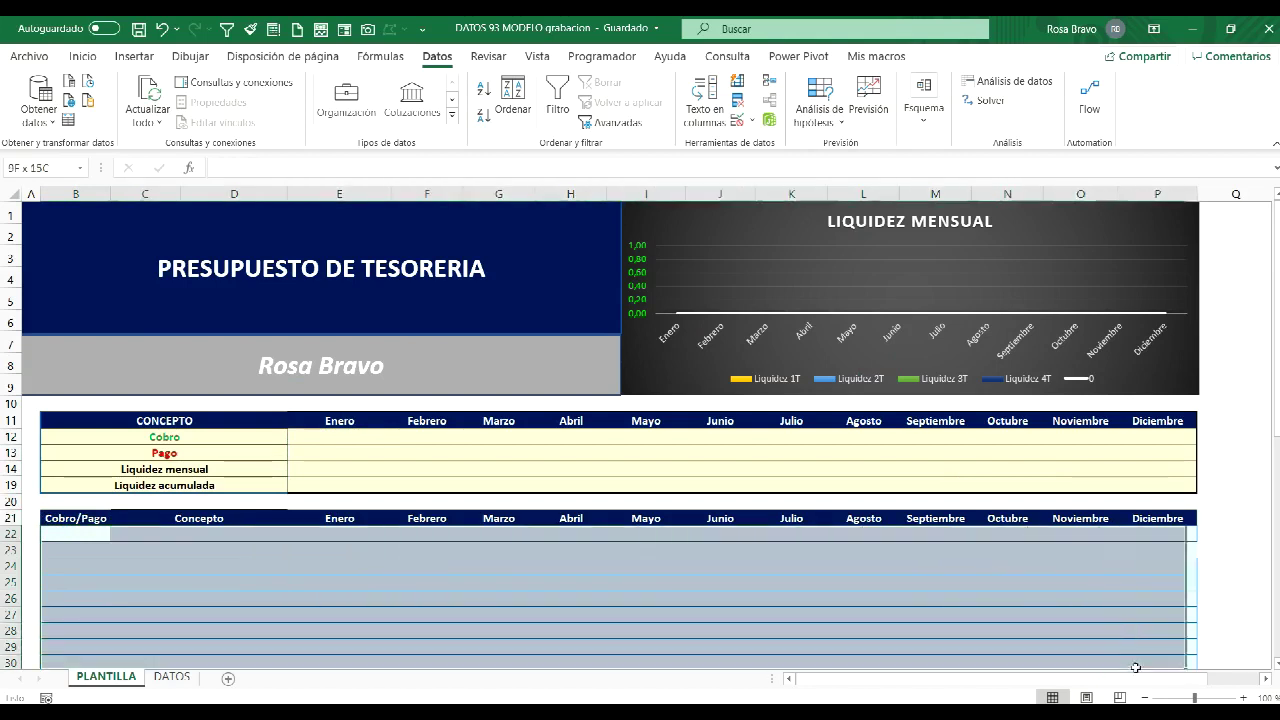
left_click_drag(68, 522, 441, 568)
left_click(67, 533)
scroll(65, 548, "down", 2)
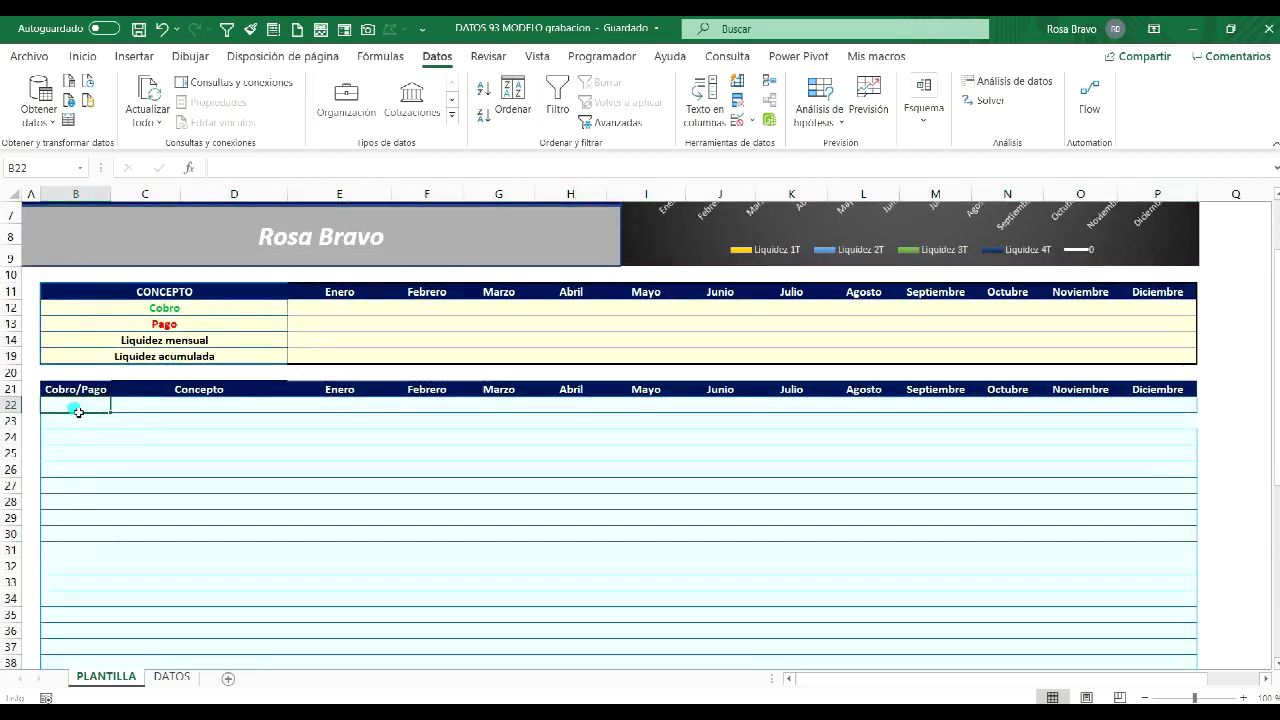
scroll(73, 441, "up", 2)
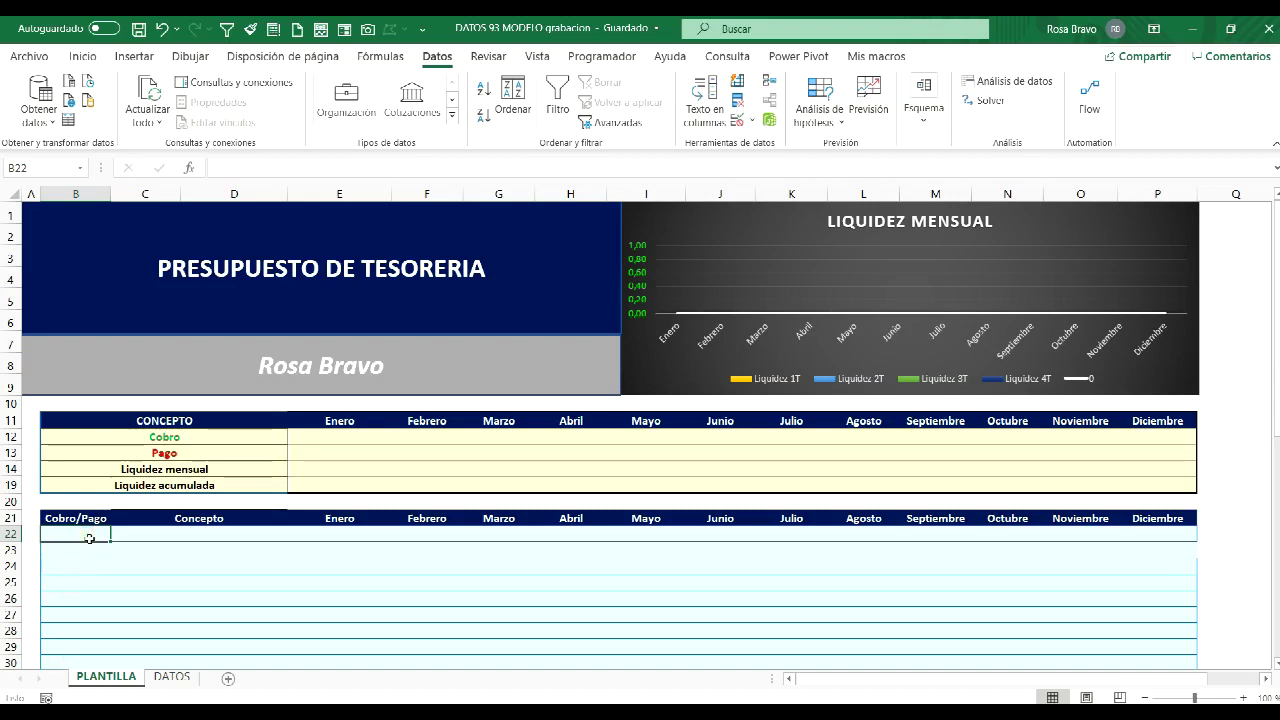
scroll(87, 536, "down", 10)
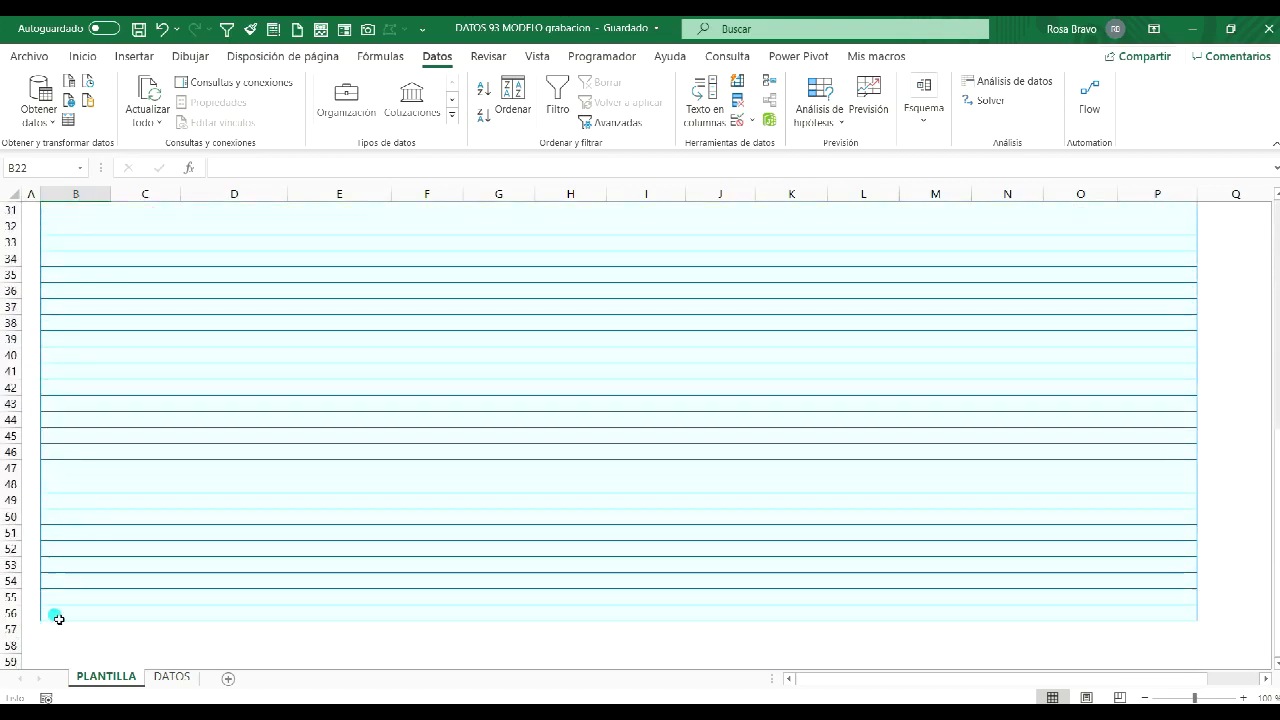
Step: Select the Cobro/Pago range B22:B56 and Concepto range C22:D56, then go to DATOS
left_click(58, 618, "shift")
scroll(83, 551, "up", 7)
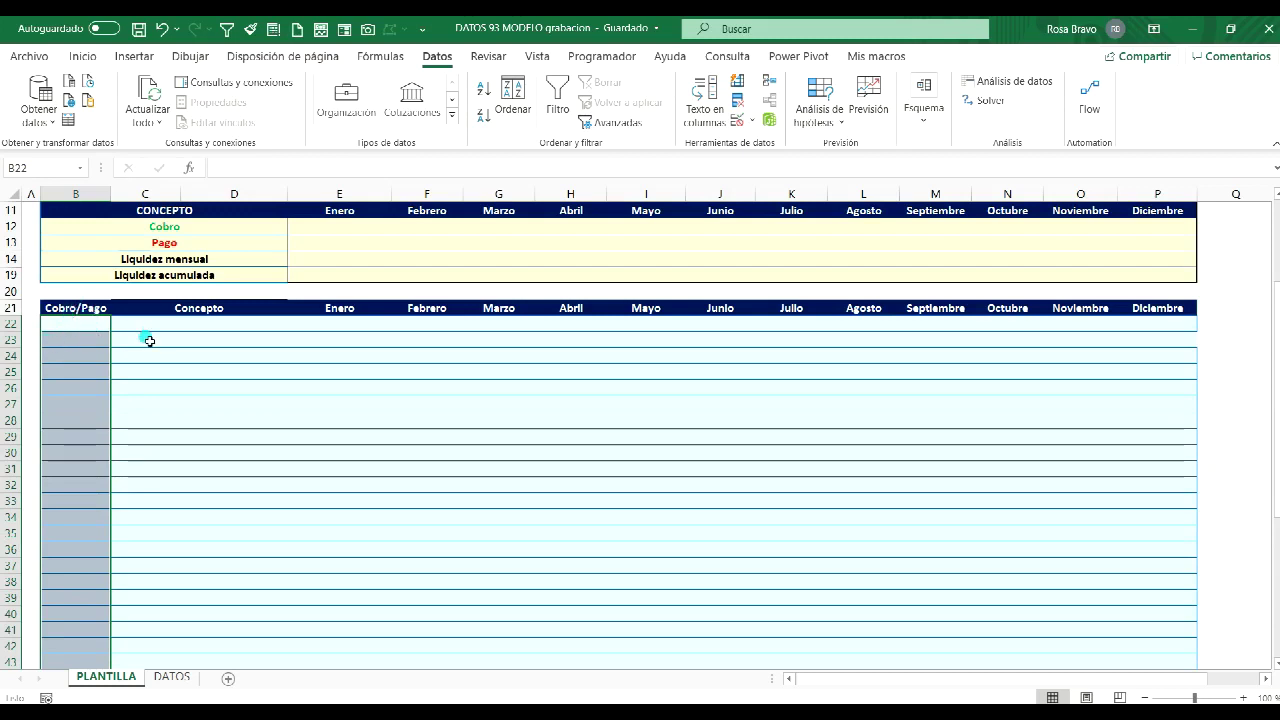
left_click(180, 327)
scroll(211, 423, "down", 8)
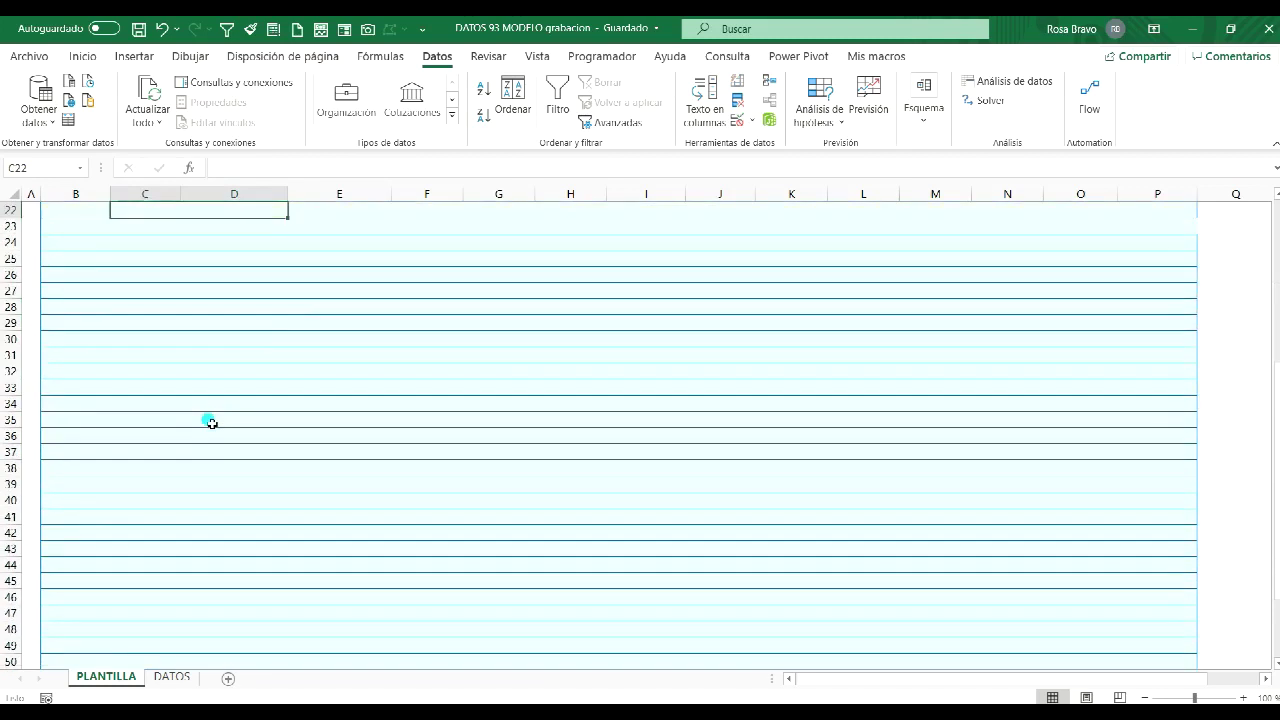
left_click_drag(211, 423, 200, 569)
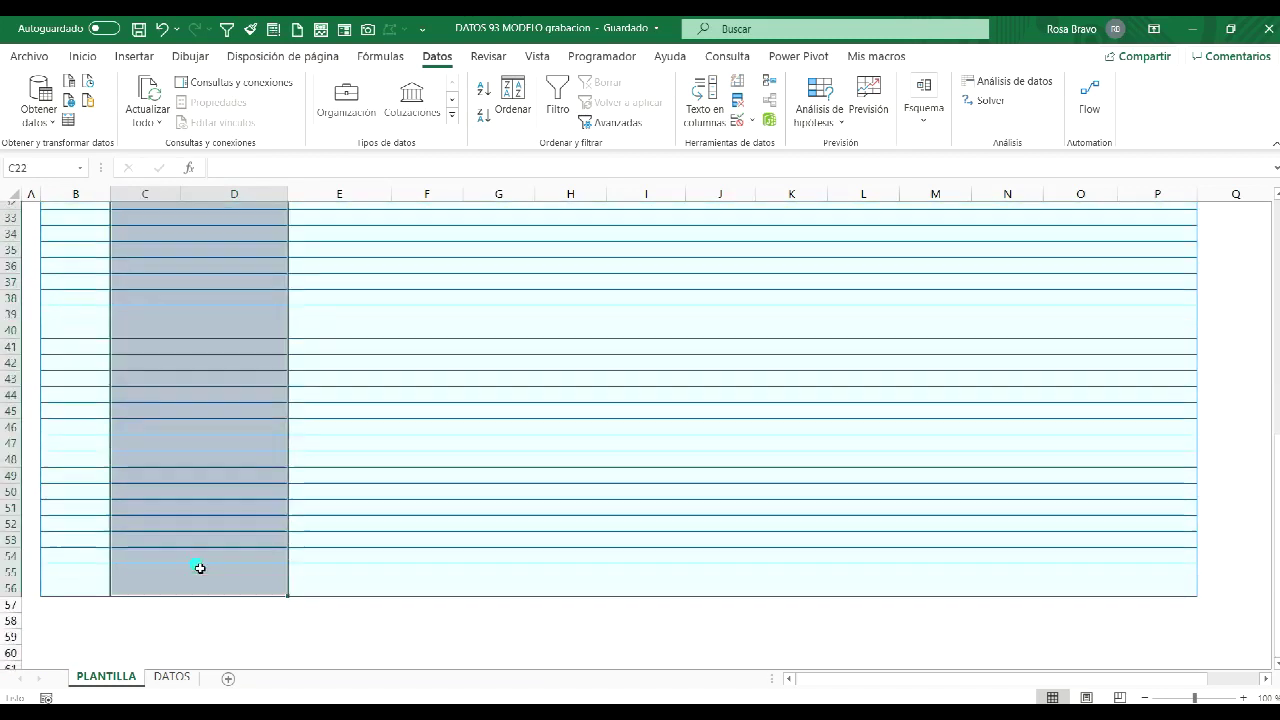
scroll(200, 569, "up", 7)
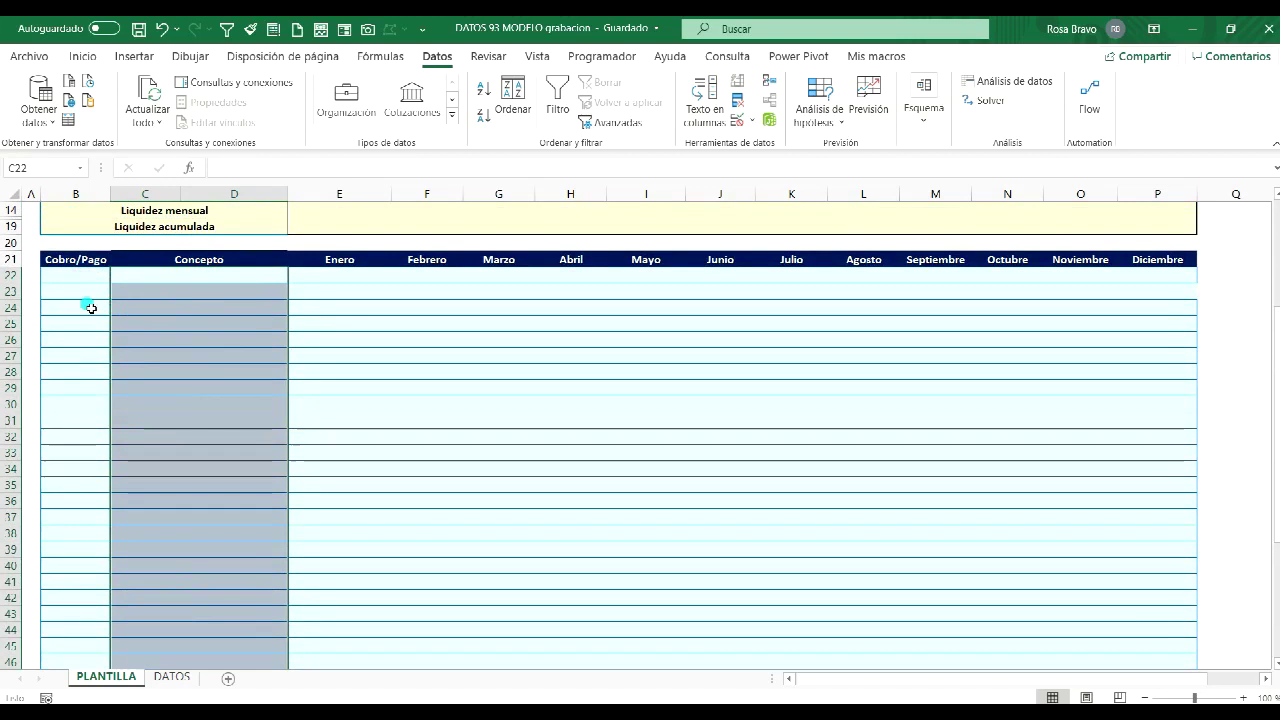
left_click(208, 301)
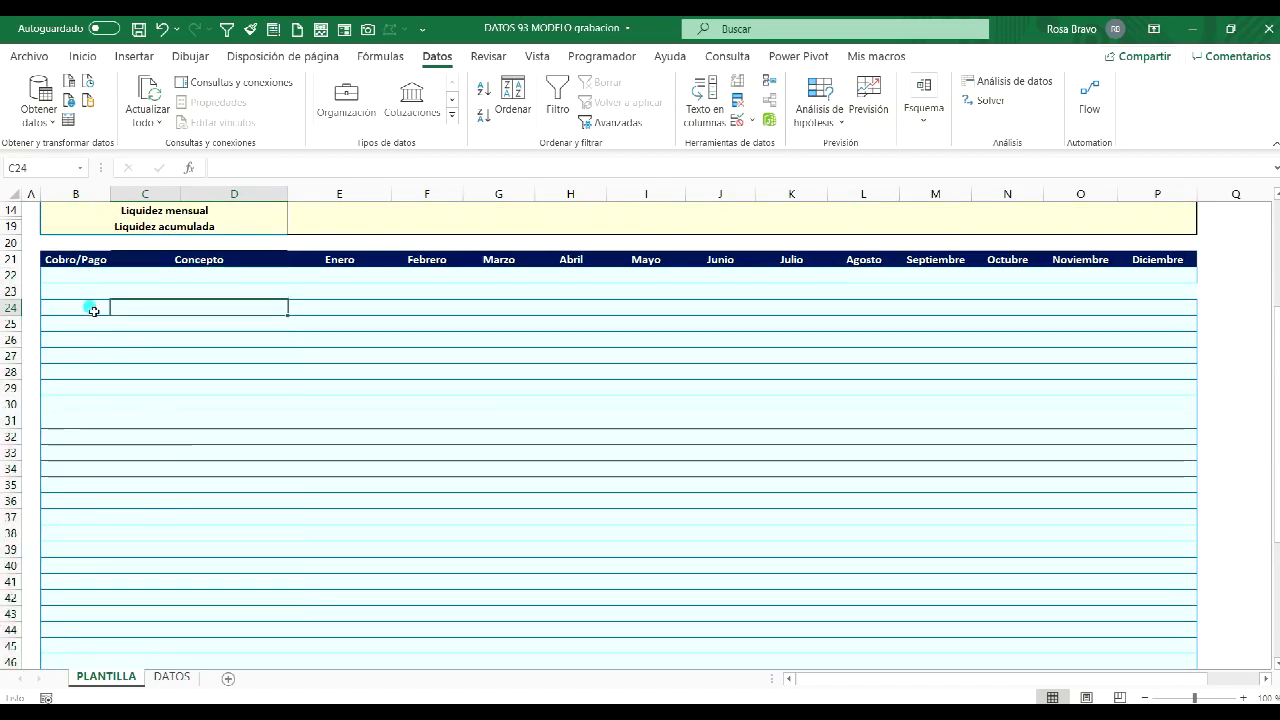
left_click(171, 677)
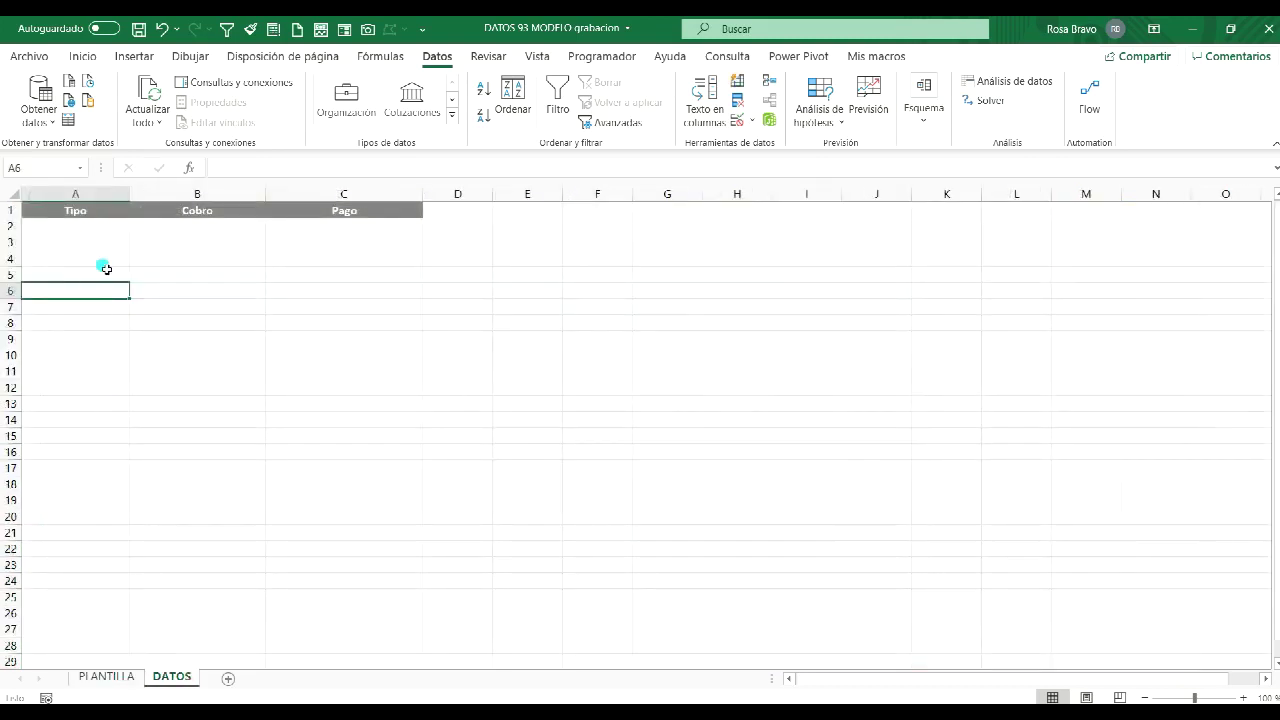
Step: Enter Cobro and Pago as the Tipo values in A2:A3 on DATOS
left_click_drag(53, 227, 67, 248)
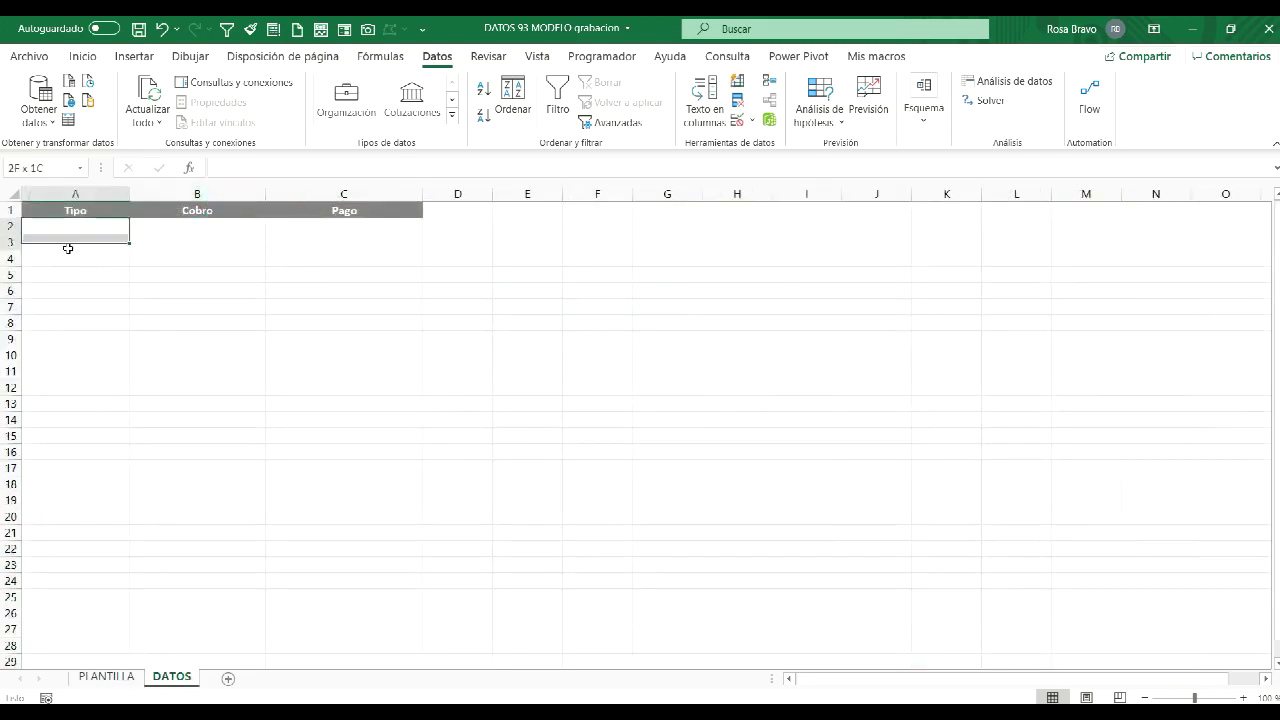
left_click_drag(197, 226, 227, 260)
left_click_drag(338, 231, 343, 305)
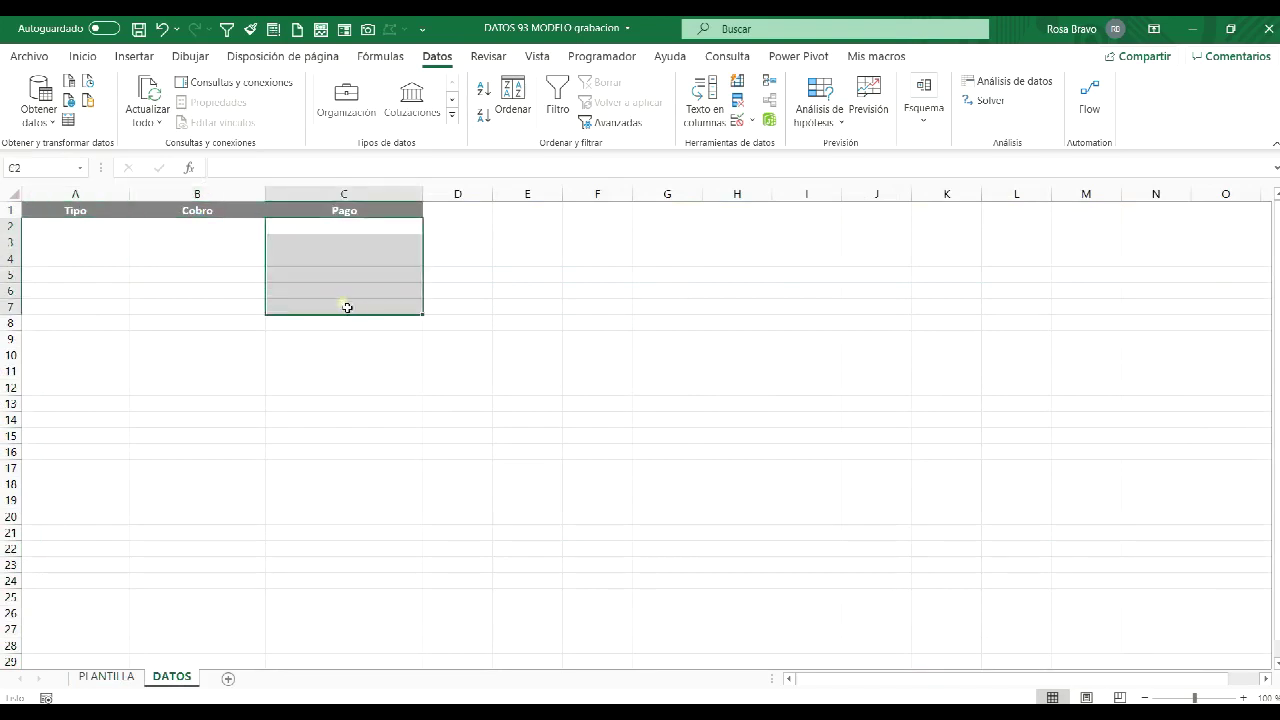
left_click_drag(70, 228, 69, 248)
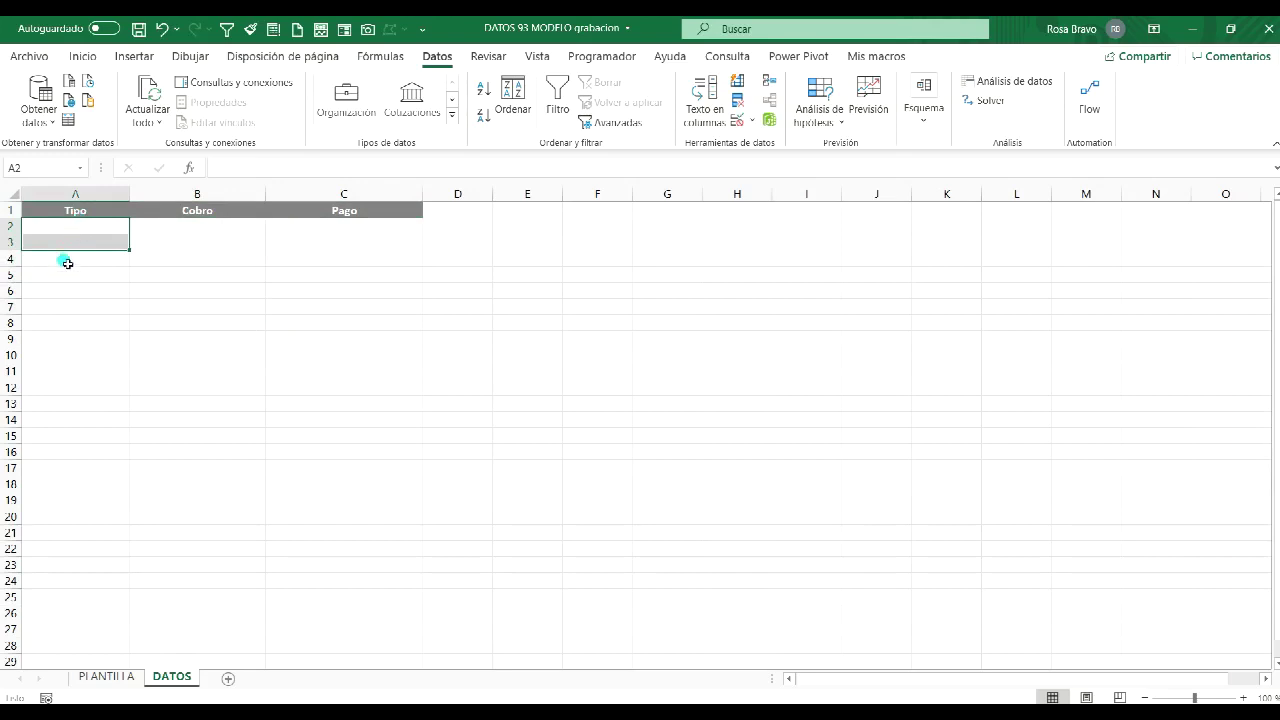
left_click(75, 233)
type("C")
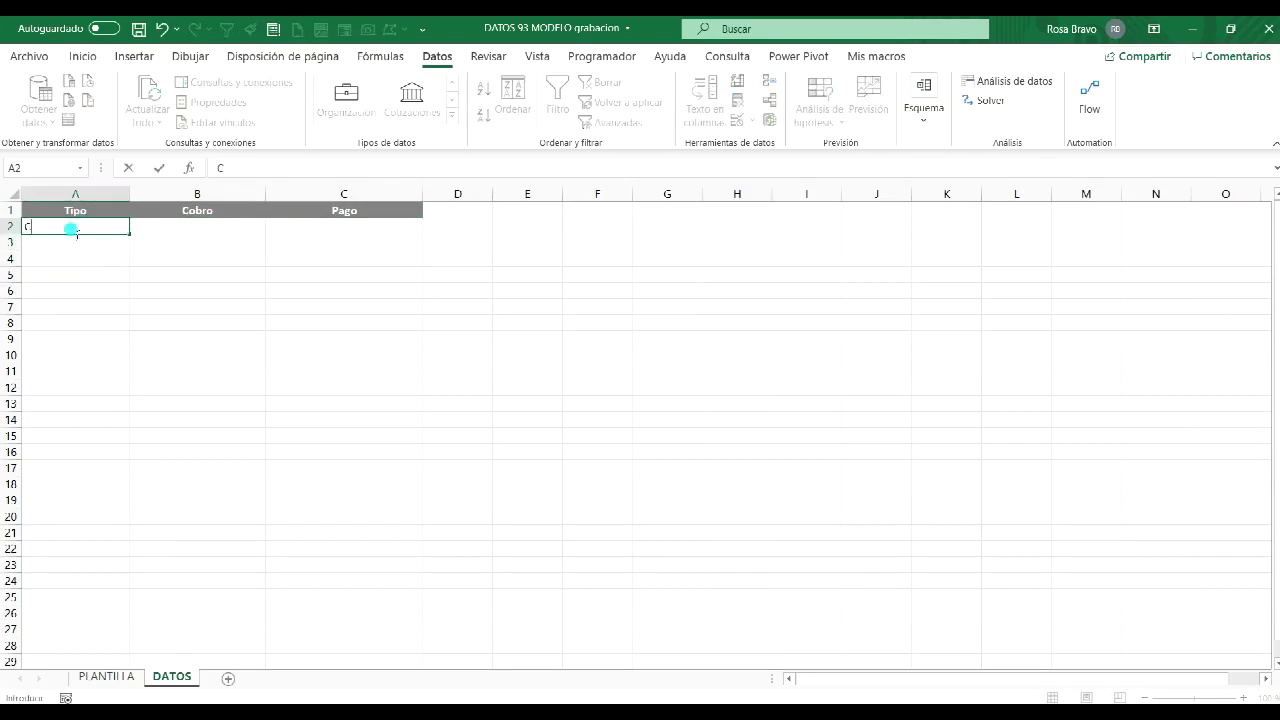
key("Return")
type("go")
left_click(75, 233)
key("Right")
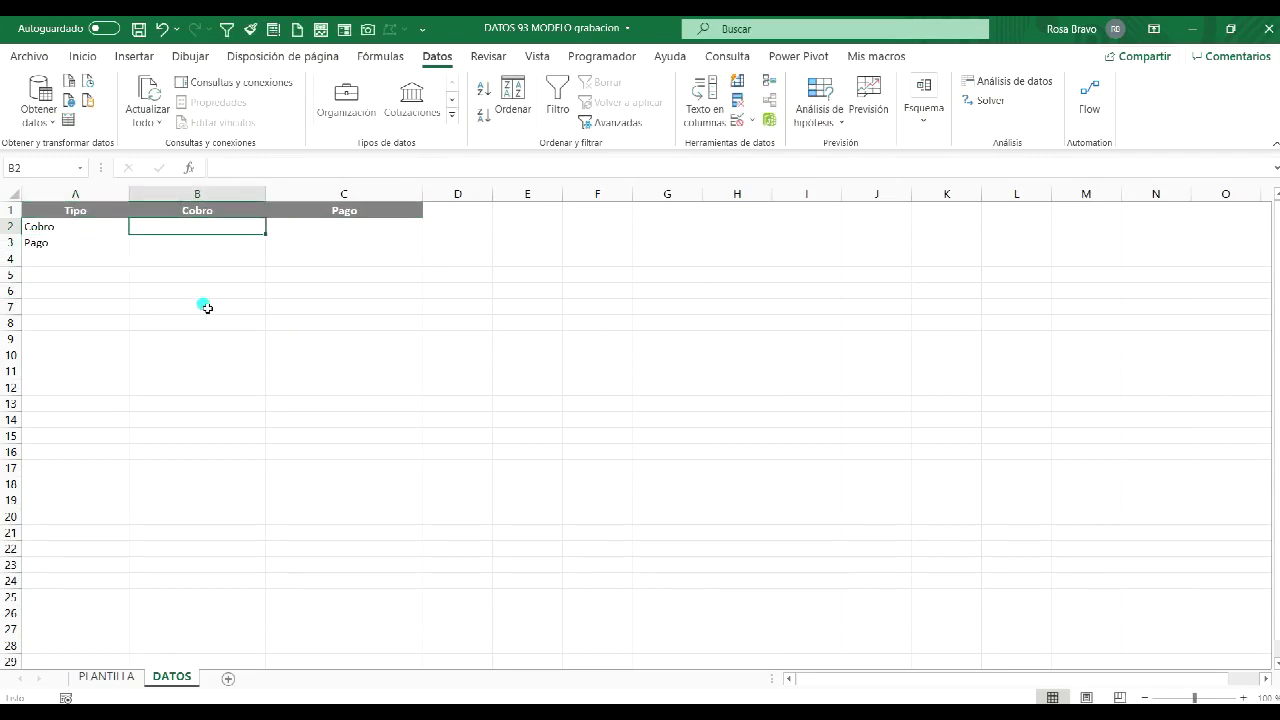
Step: Select the Cobro item list B2:B11 and the Pago item list in column C
left_click(206, 307, "shift")
left_click(313, 230)
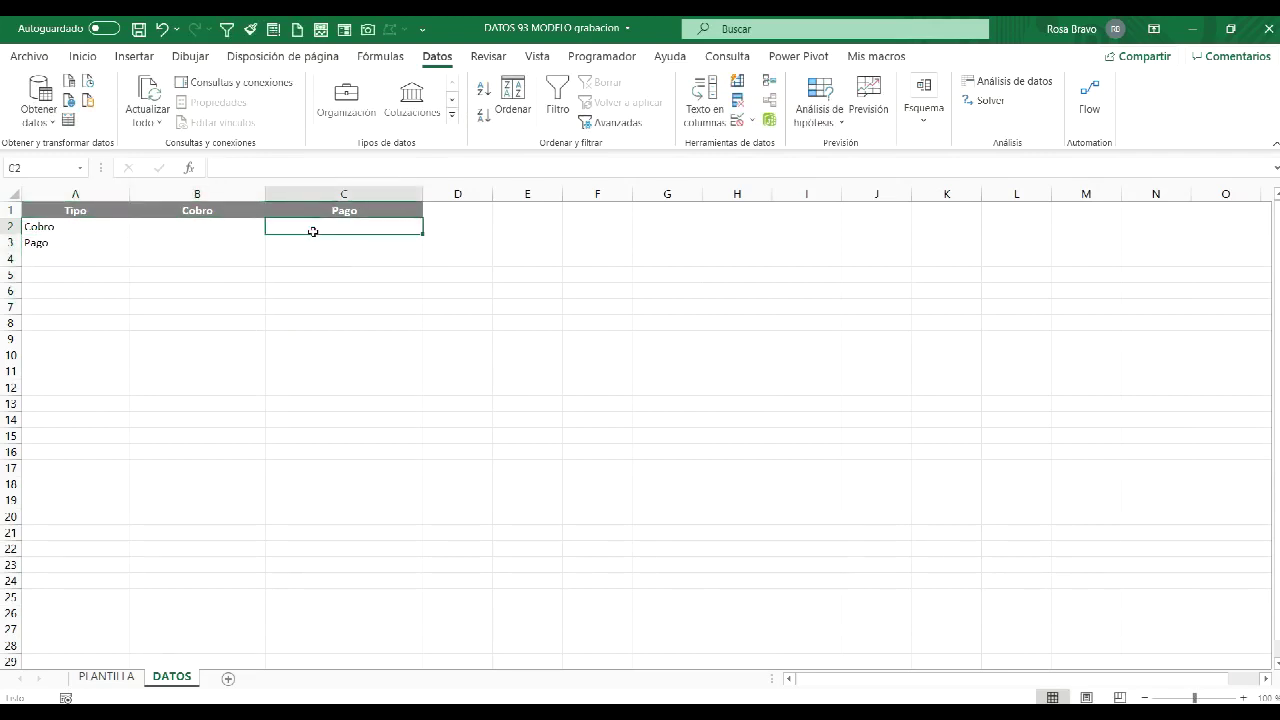
left_click(328, 334, "shift")
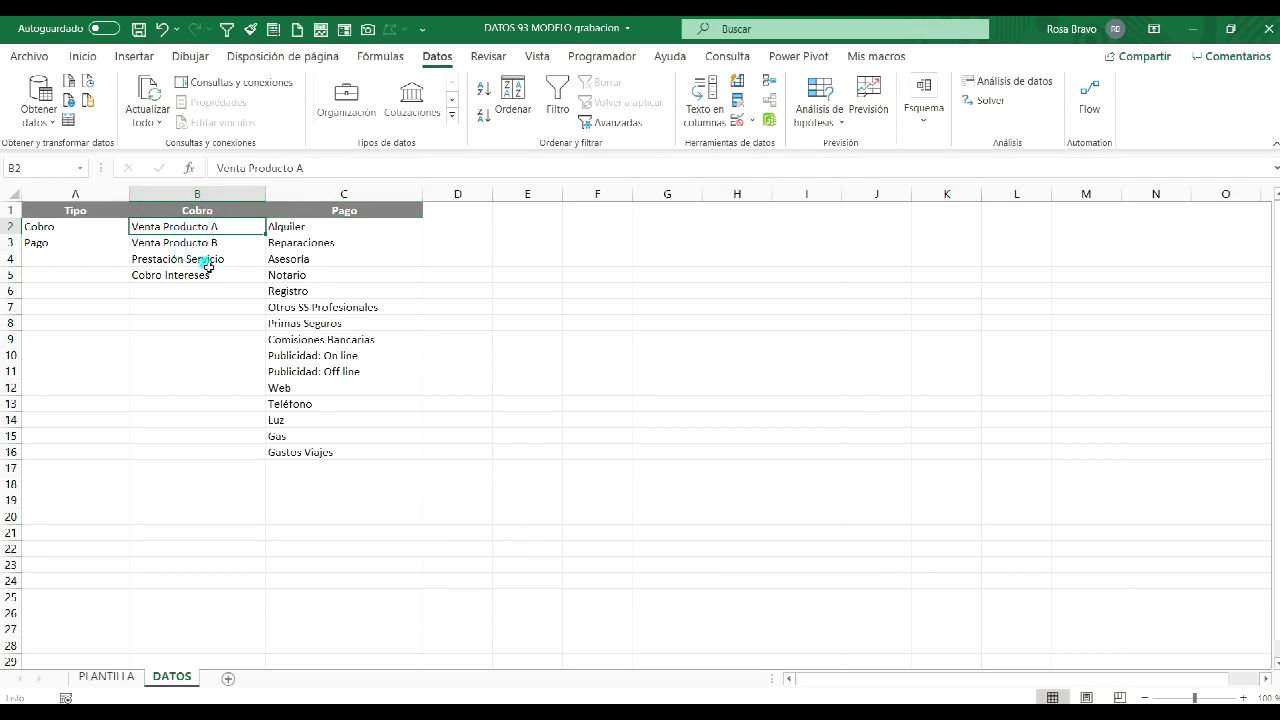
left_click_drag(181, 300, 205, 375)
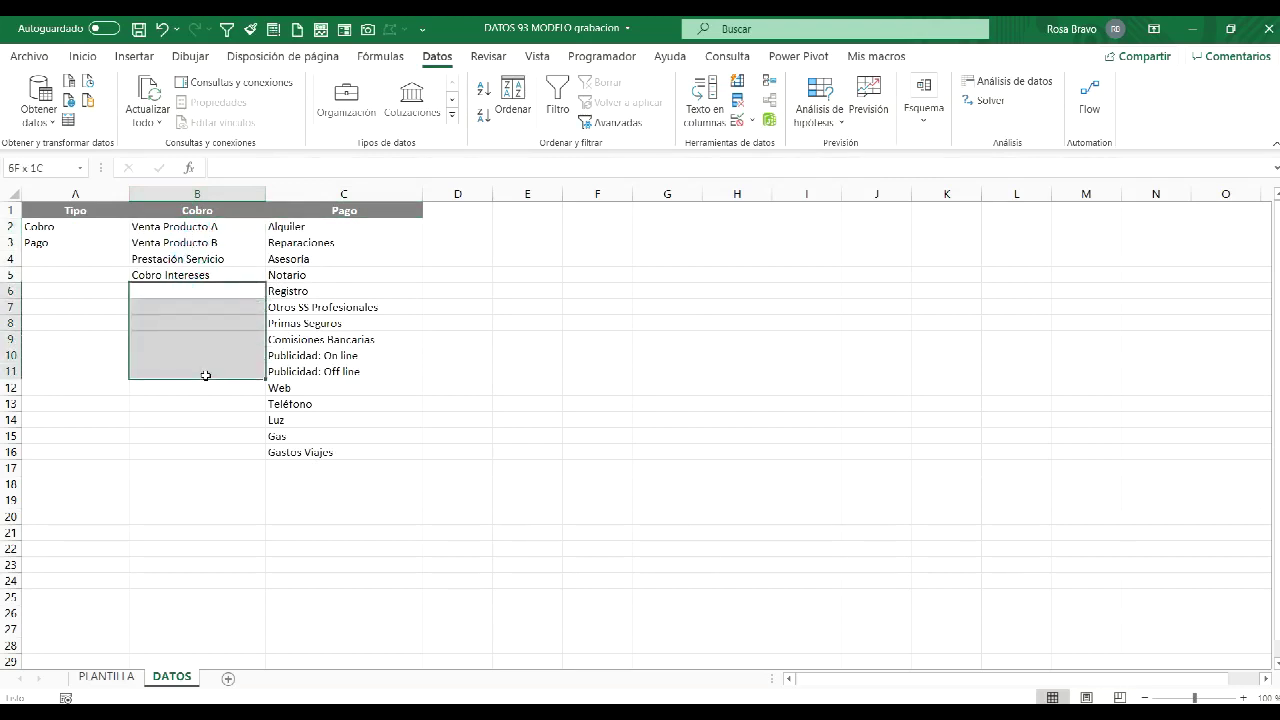
left_click_drag(188, 228, 194, 372)
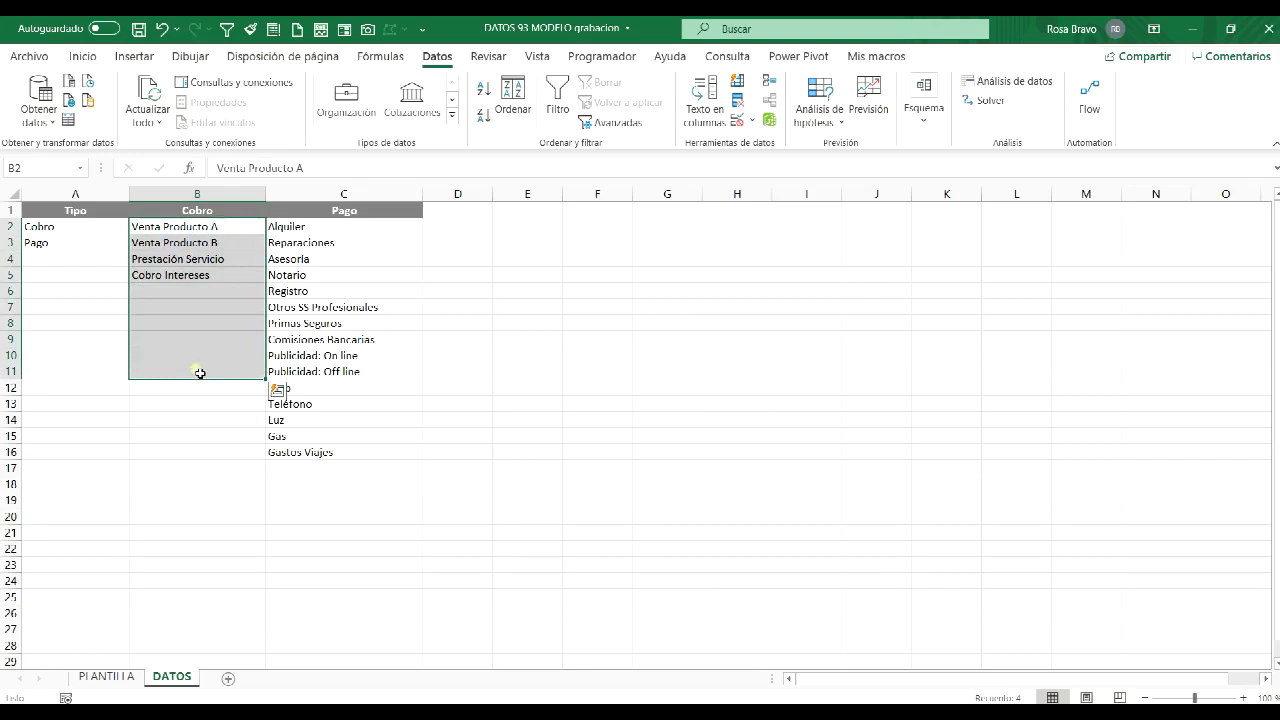
left_click_drag(329, 232, 345, 388)
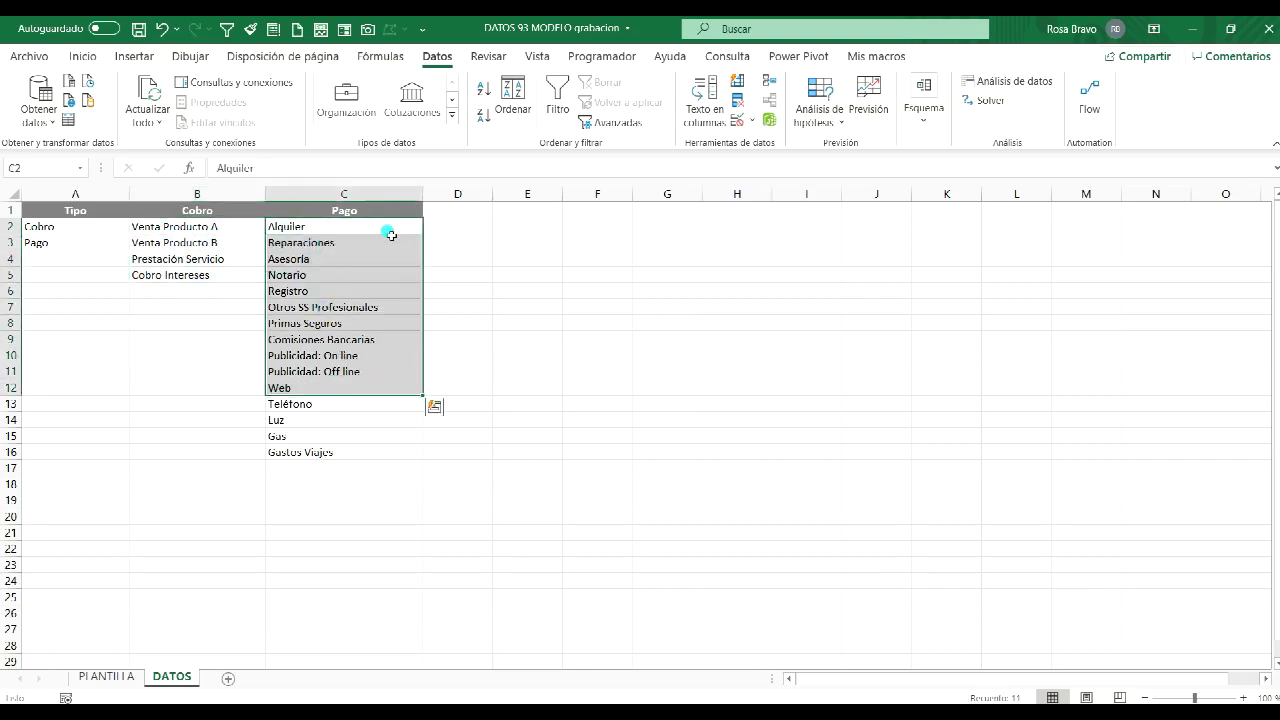
Step: Step through the Pago items down to Web, then return to the PLANTILLA sheet
left_click(289, 228)
left_click(303, 244)
left_click(314, 276)
left_click(316, 323)
left_click(340, 391)
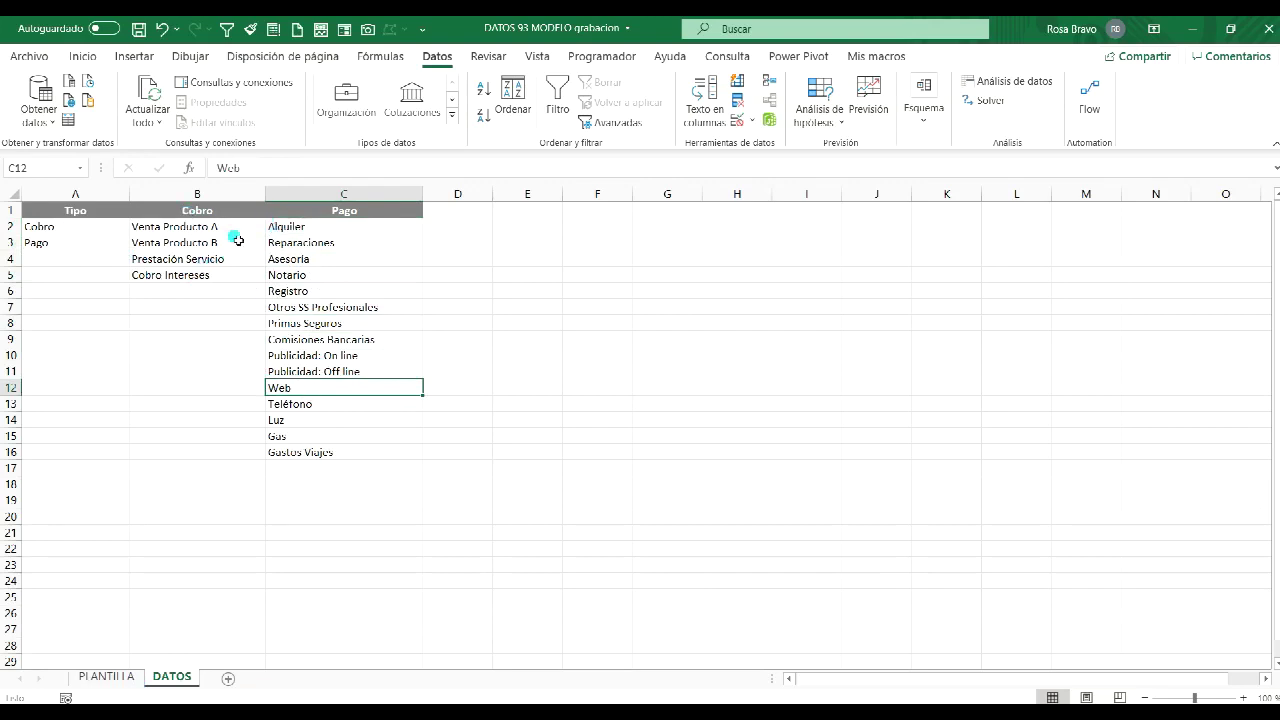
left_click(110, 677)
Step: Select the Cobro/Pago column B22:B56 in the entry table
left_click(92, 281)
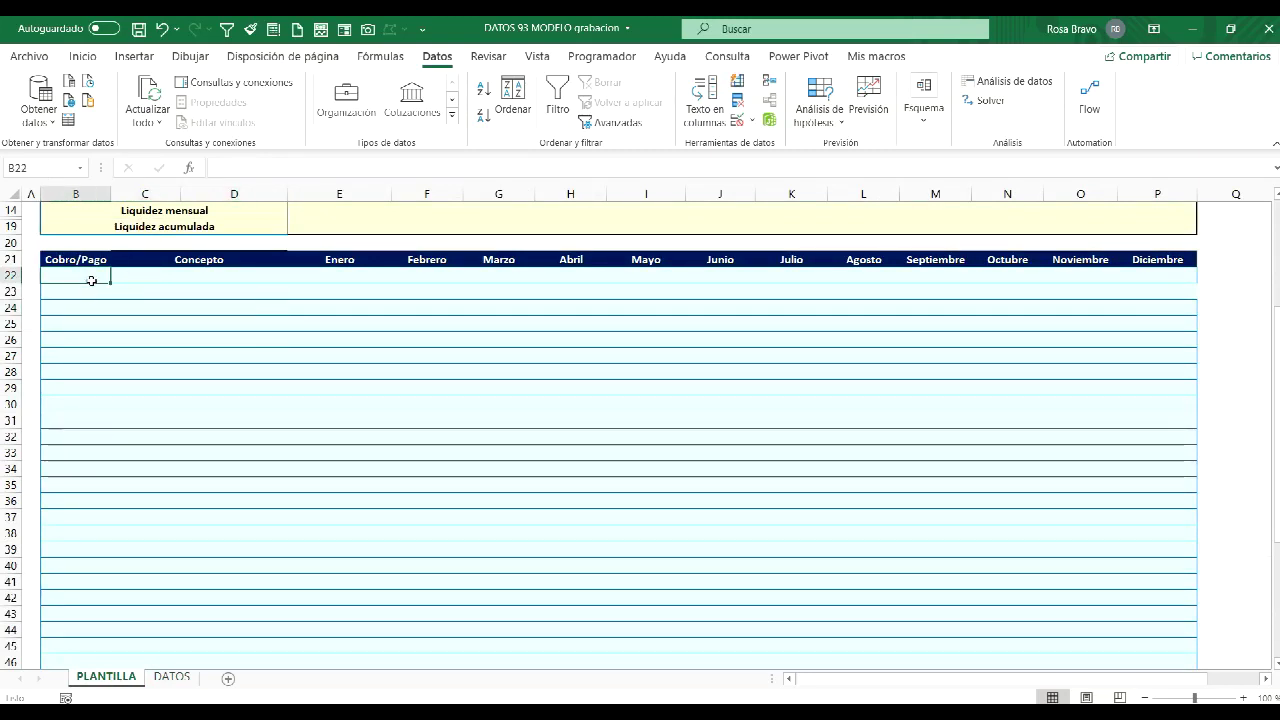
scroll(78, 360, "down", 3)
scroll(78, 362, "down", 2)
scroll(72, 460, "down", 1)
scroll(85, 521, "down", 1)
left_click(85, 521, "shift")
scroll(84, 518, "up", 6)
scroll(84, 518, "up", 1)
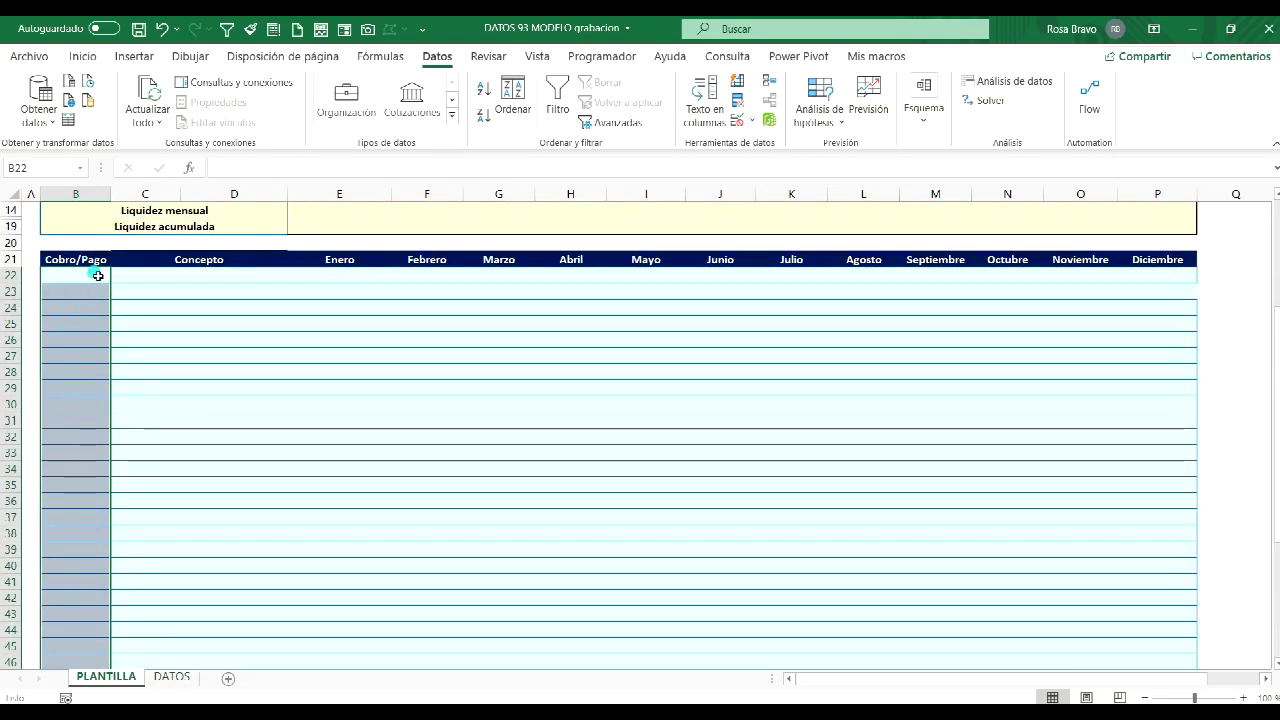
Step: Add List data validation with source =DATOS!$A$2:$A$3
left_click(751, 120)
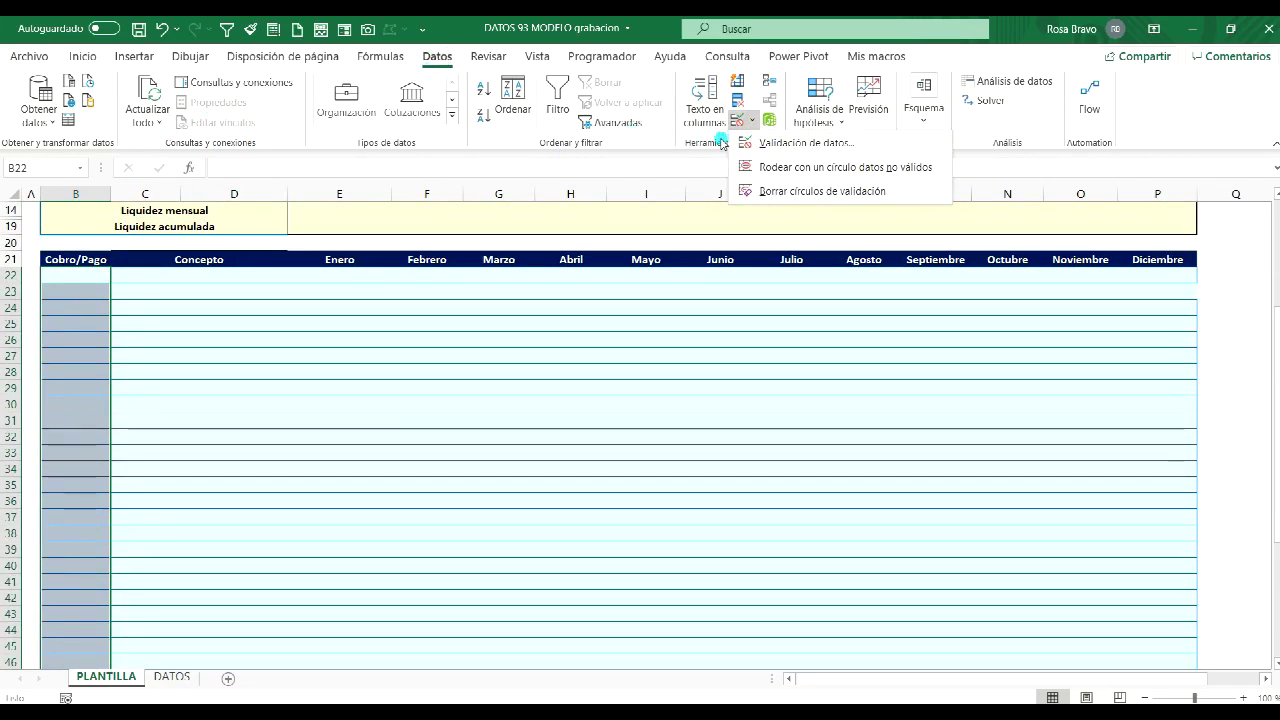
left_click(783, 147)
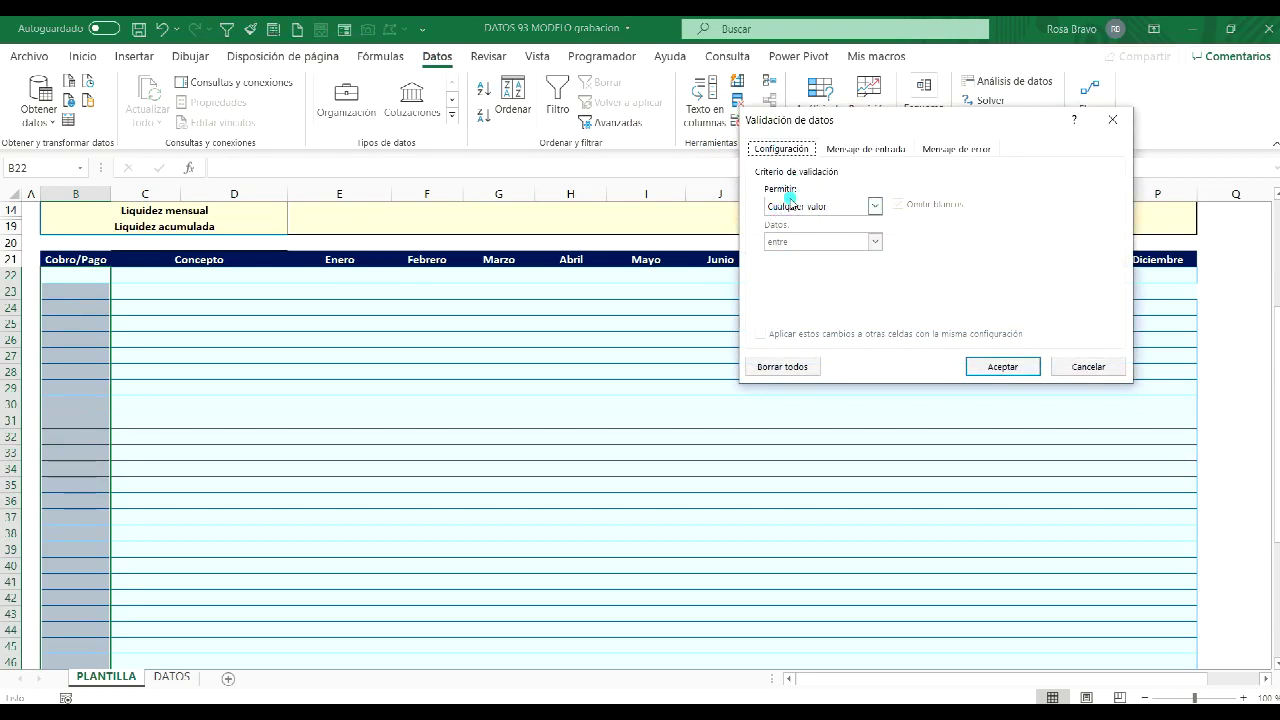
left_click(816, 205)
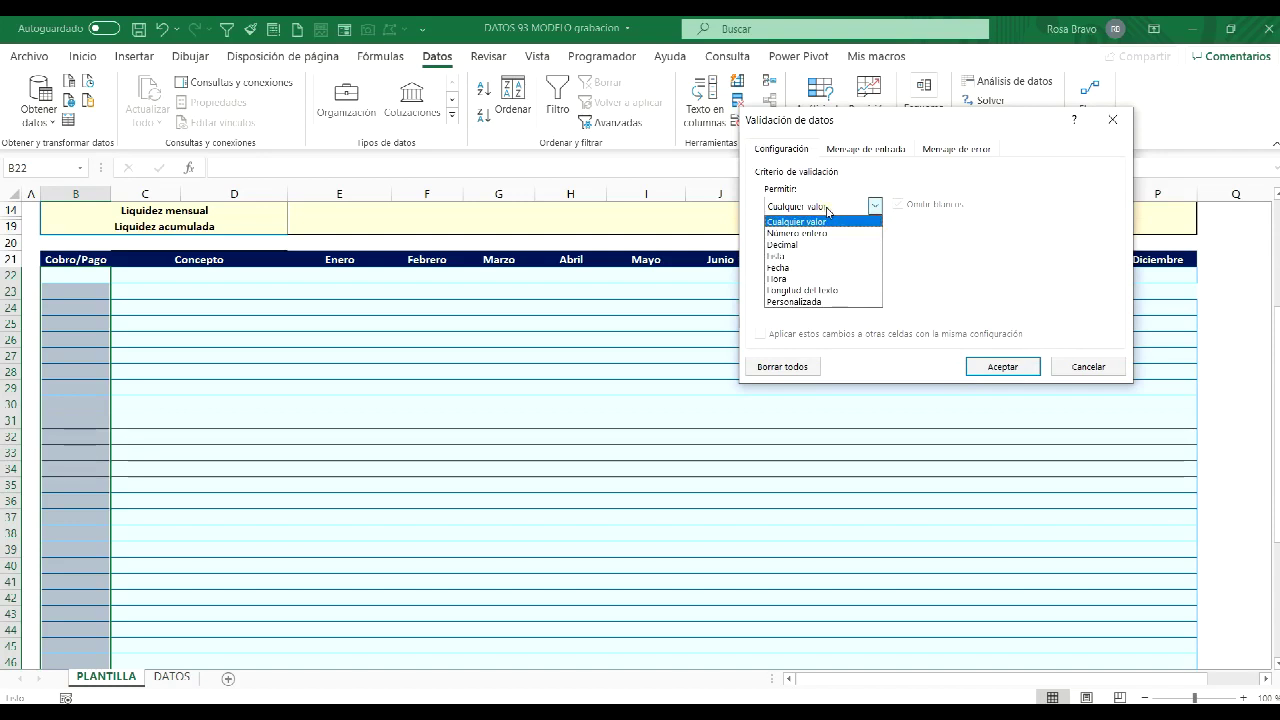
left_click(793, 257)
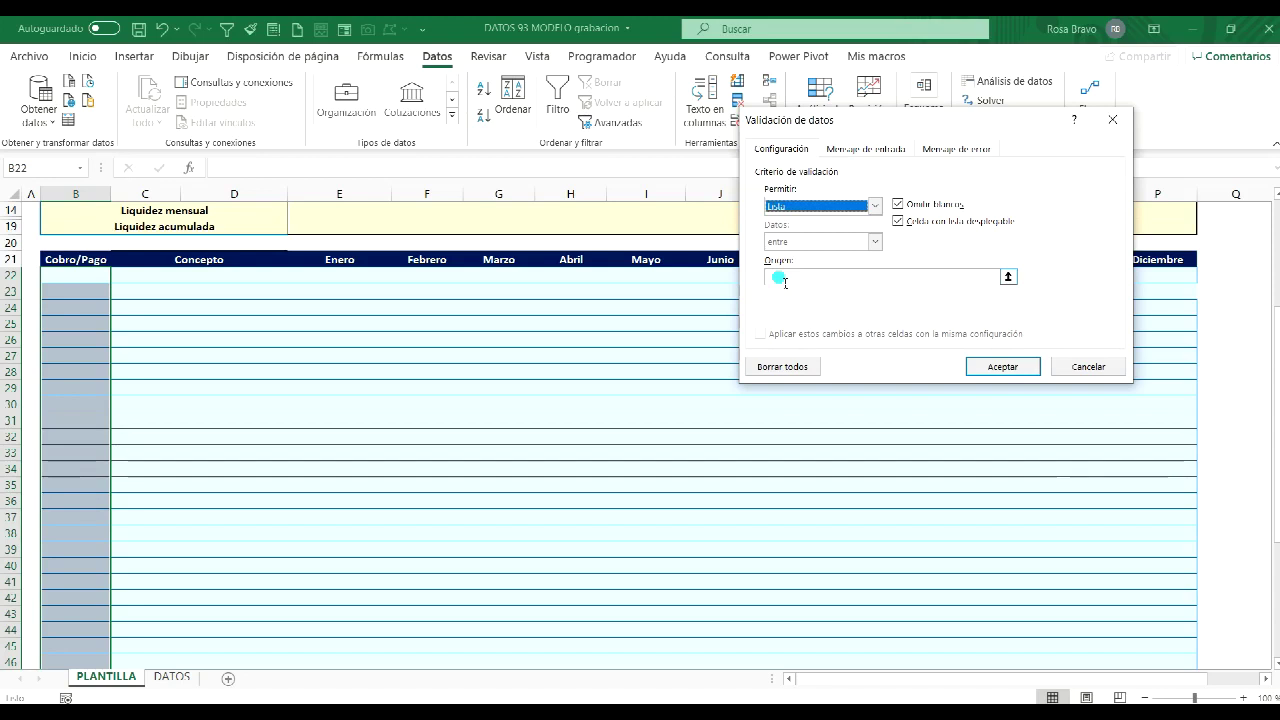
left_click(783, 282)
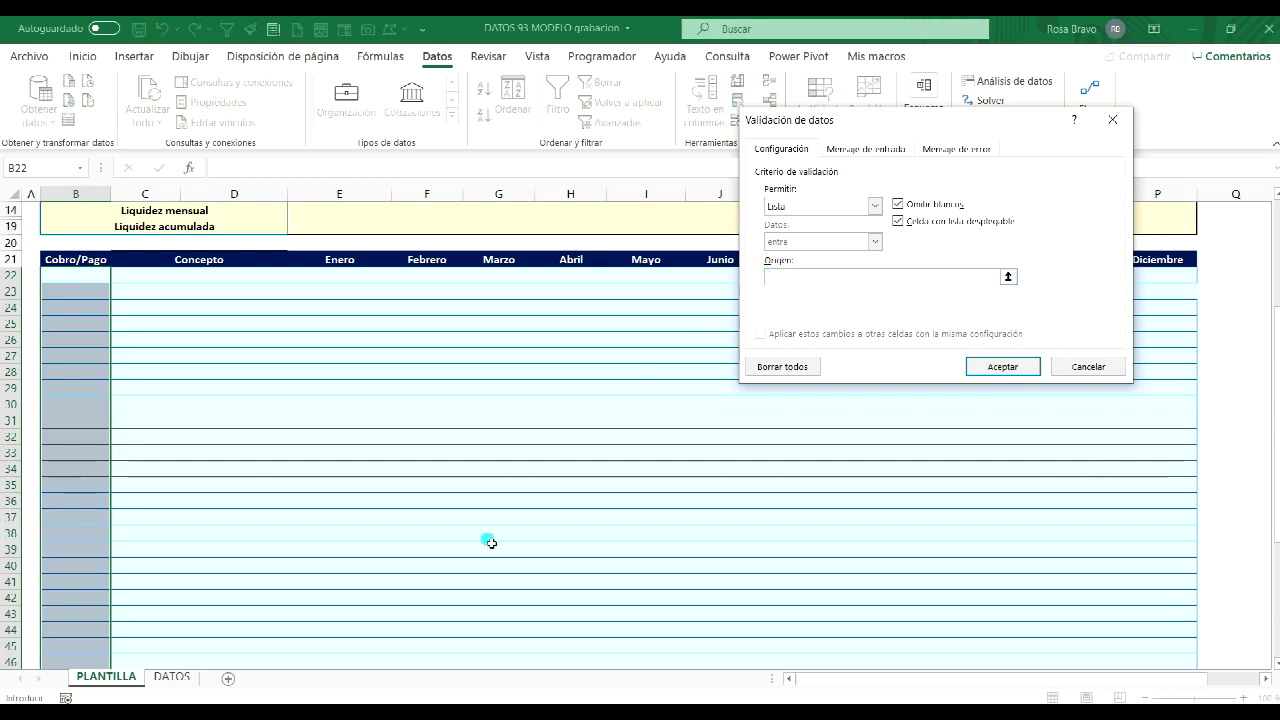
left_click(173, 680)
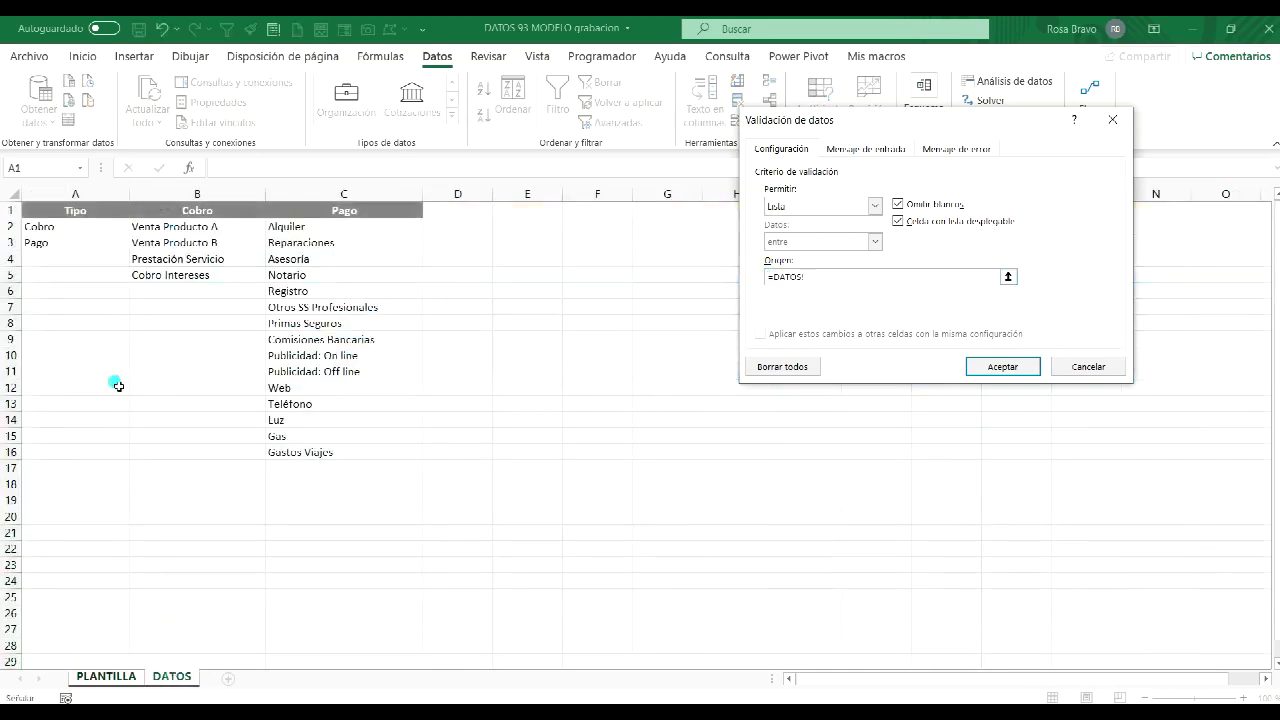
left_click_drag(70, 229, 73, 245)
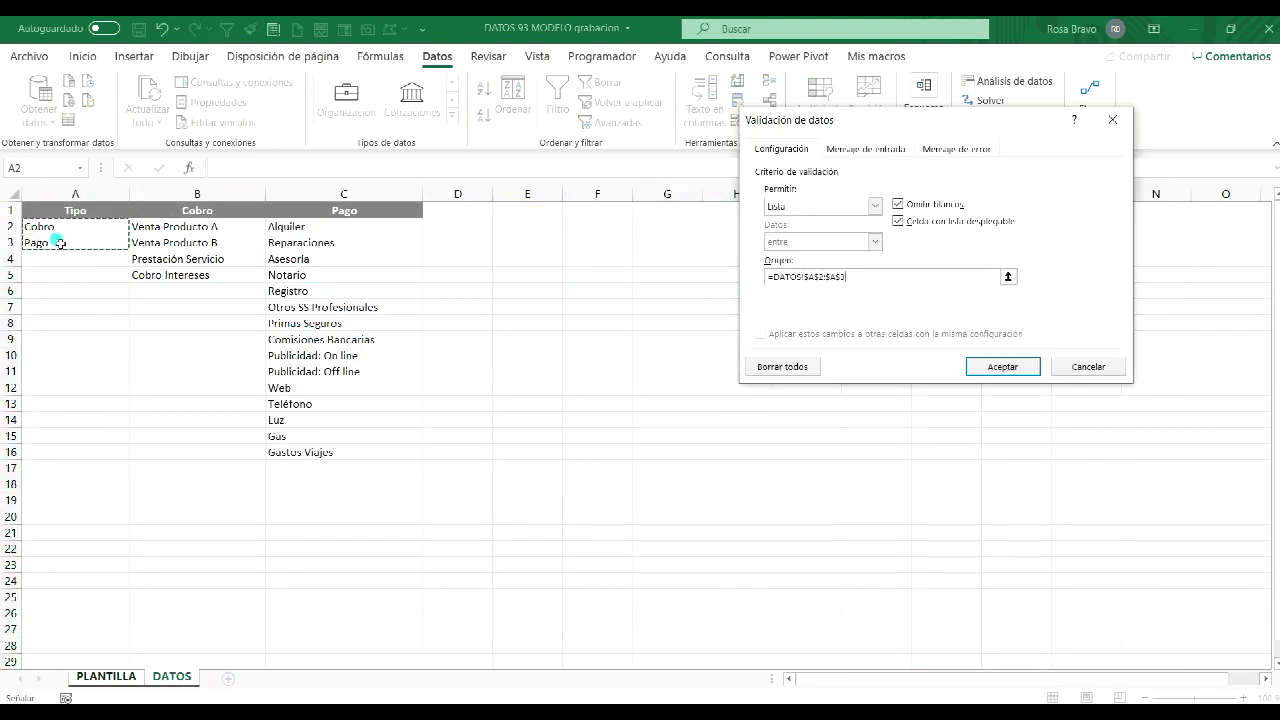
left_click(1000, 366)
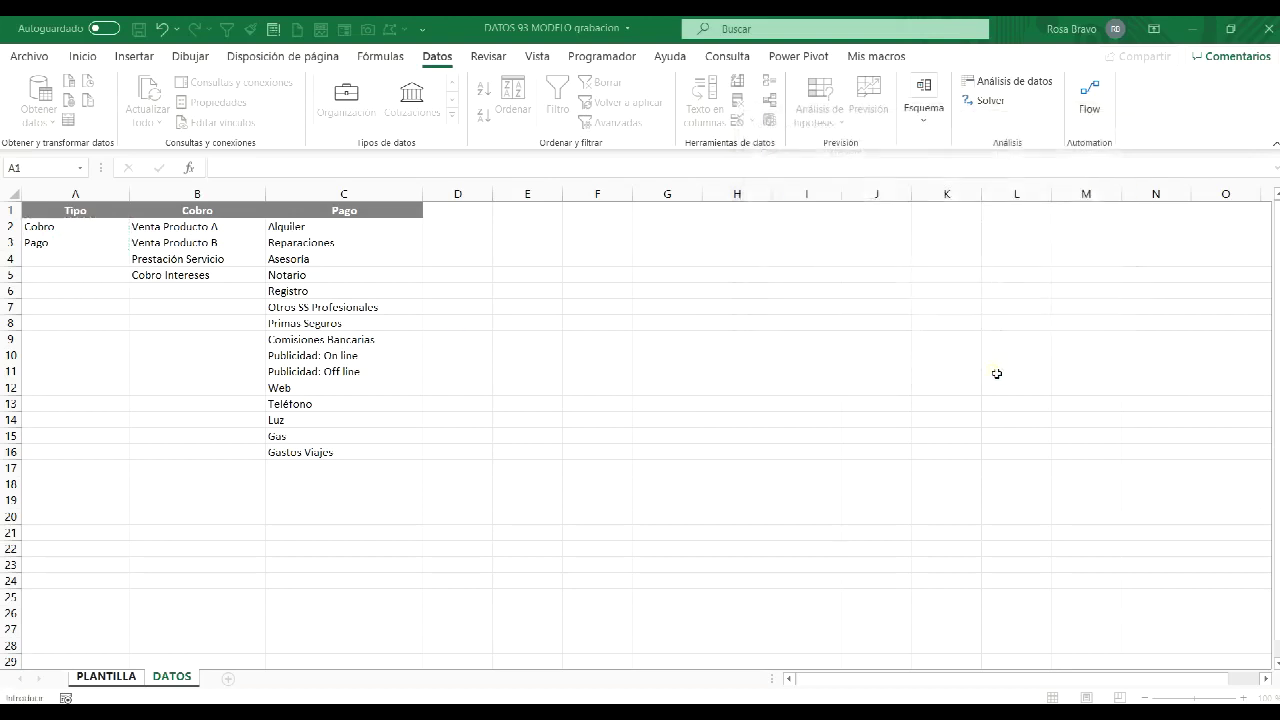
Step: Check the new Cobro/Pago dropdowns in B24 and B31
left_click(80, 308)
left_click(117, 310)
left_click(117, 310)
left_click(103, 420)
Step: Test the rule by entering 2535 in B22 and cancel the rejection error
left_click(117, 420)
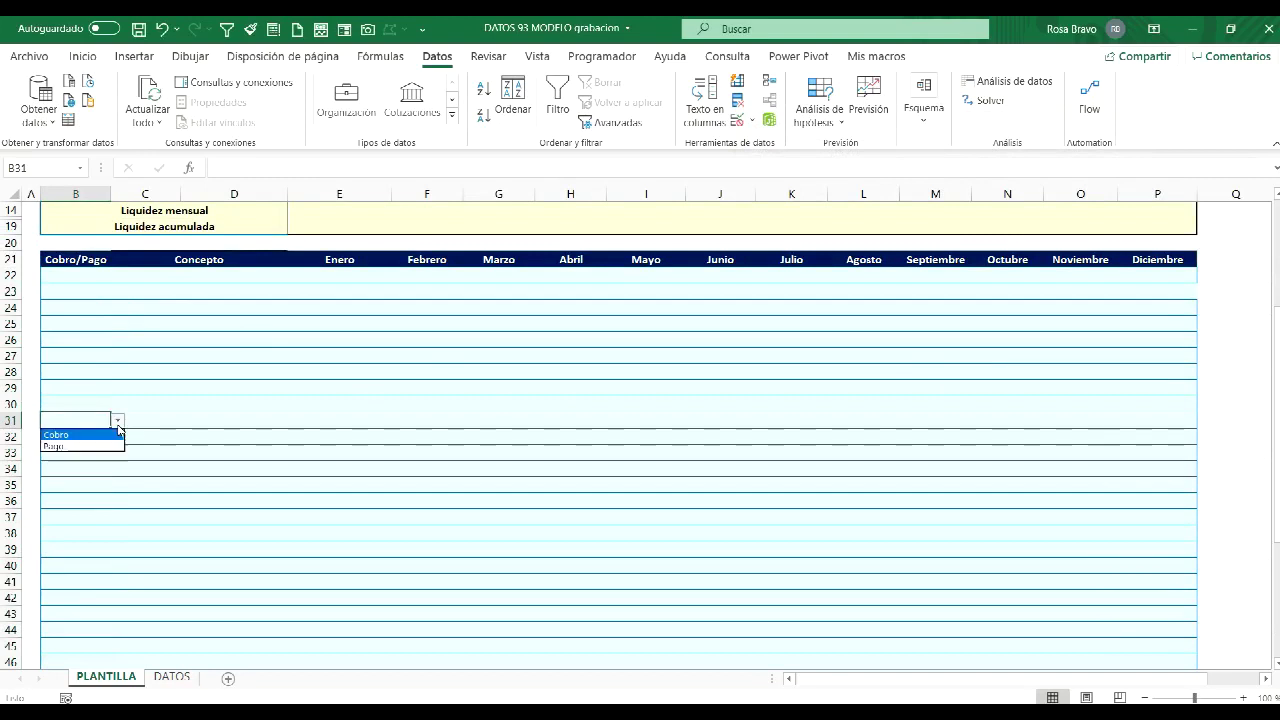
left_click(84, 278)
left_click(86, 282)
type("2535")
key("Return")
left_click(649, 415)
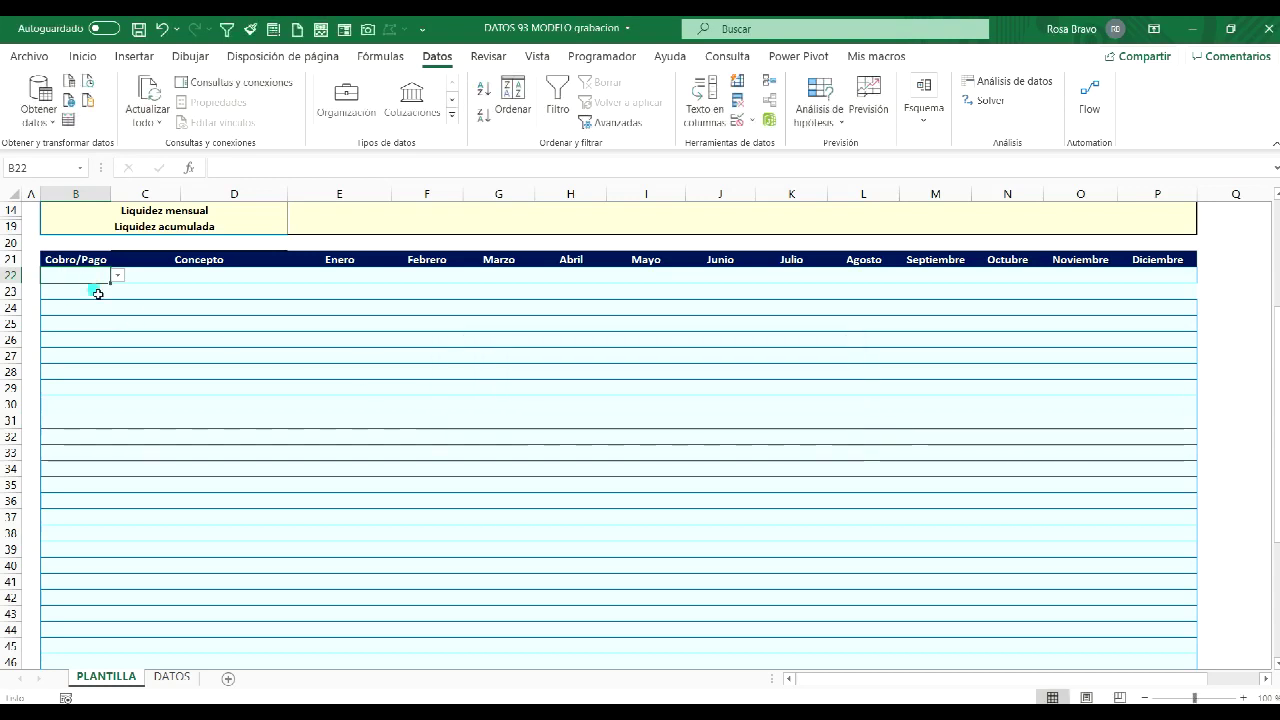
Step: Choose Cobro from B22's dropdown and bring up the Tipo box on the slide
left_click(117, 277)
left_click(114, 288)
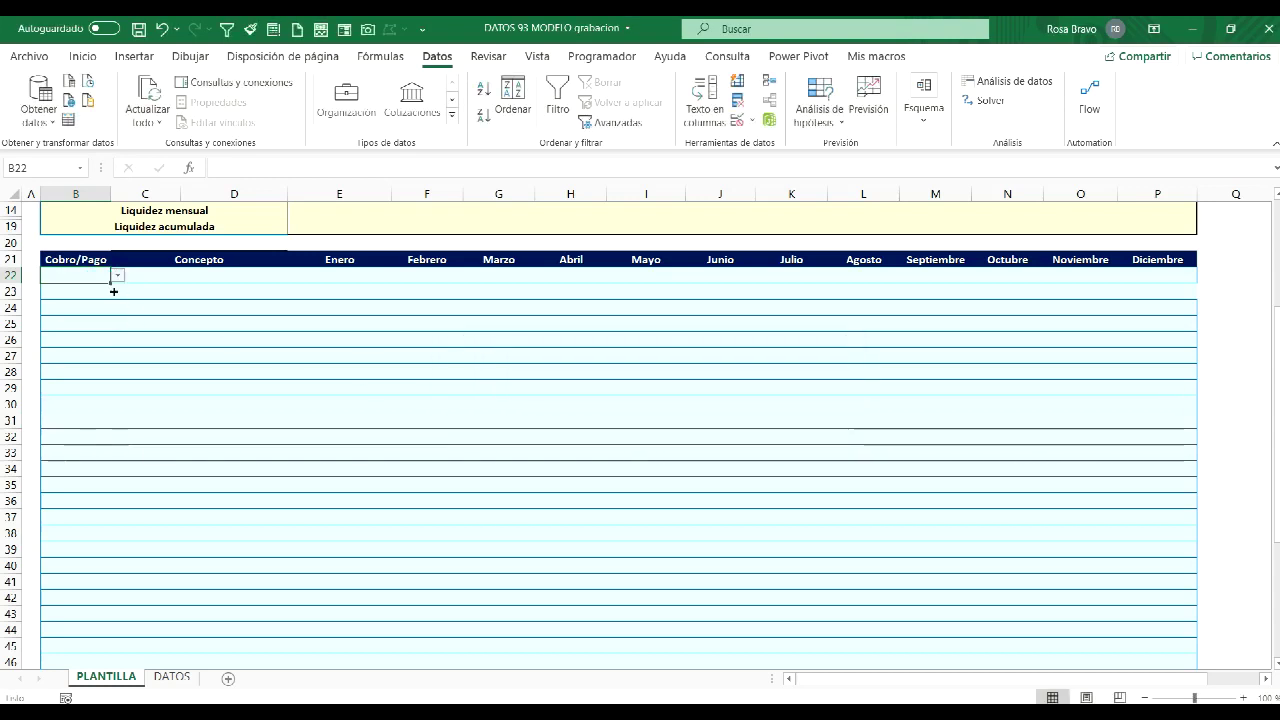
left_click(206, 277)
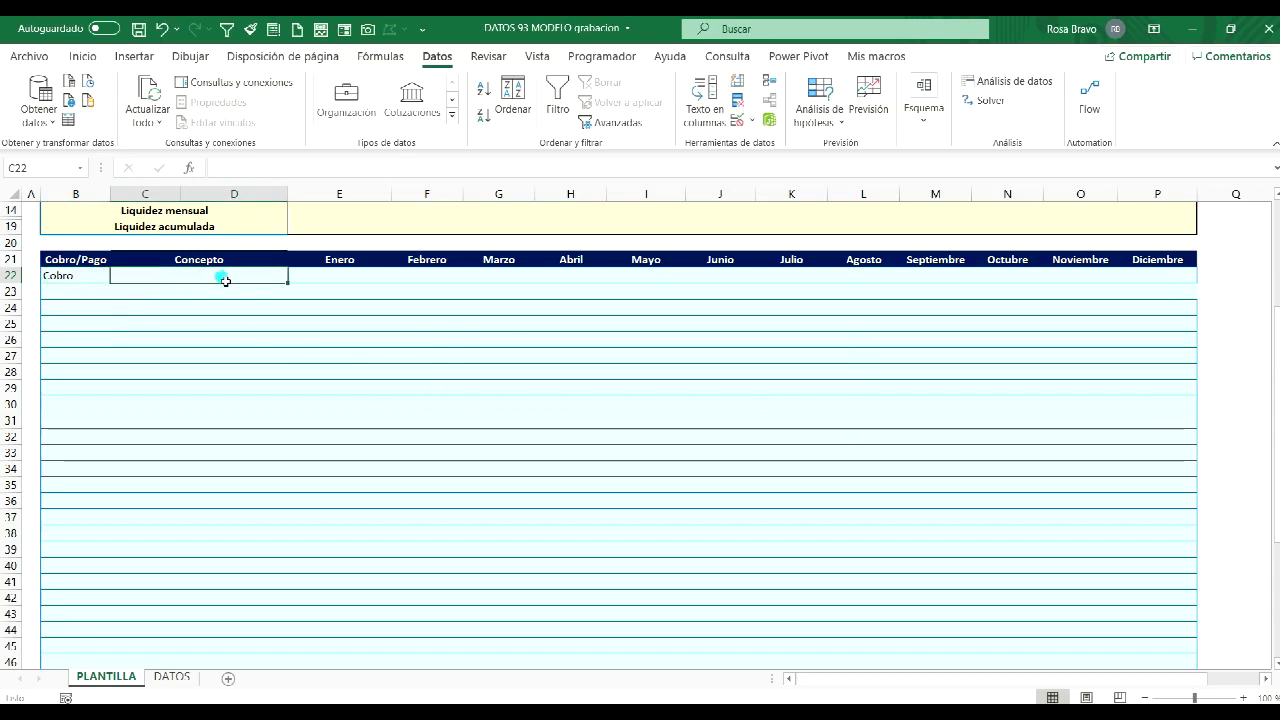
left_click(72, 280)
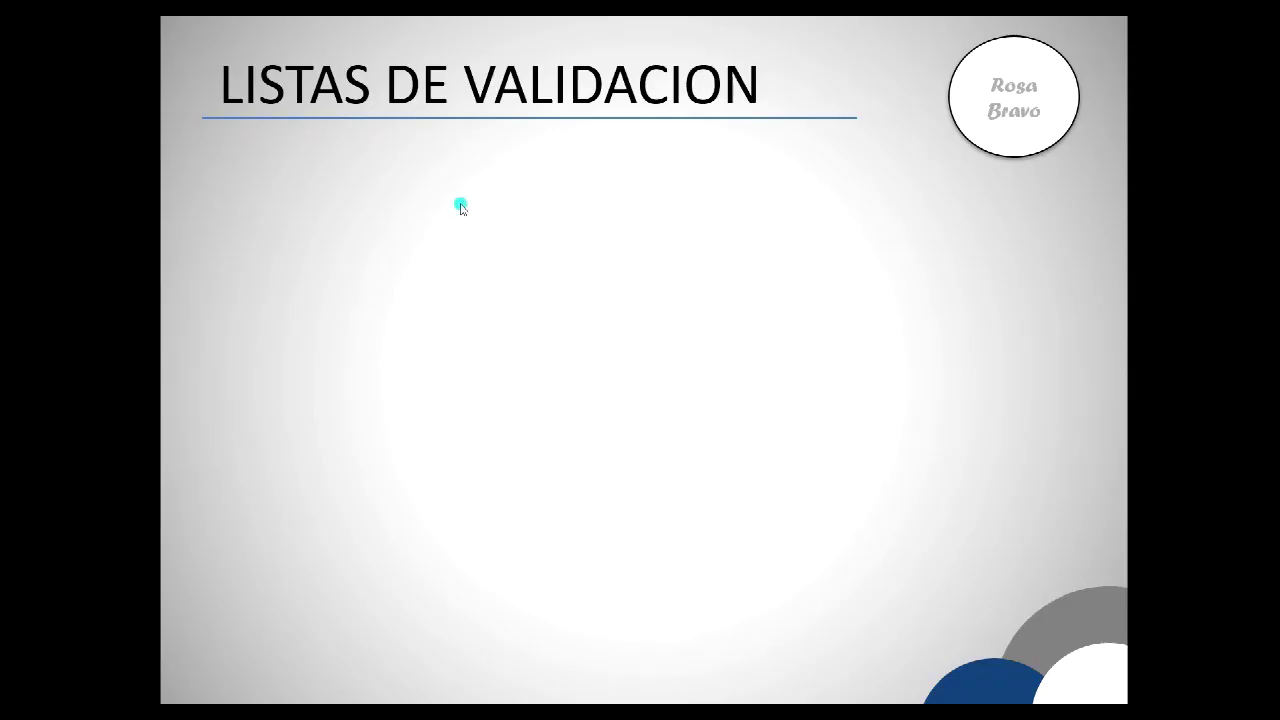
left_click(460, 207)
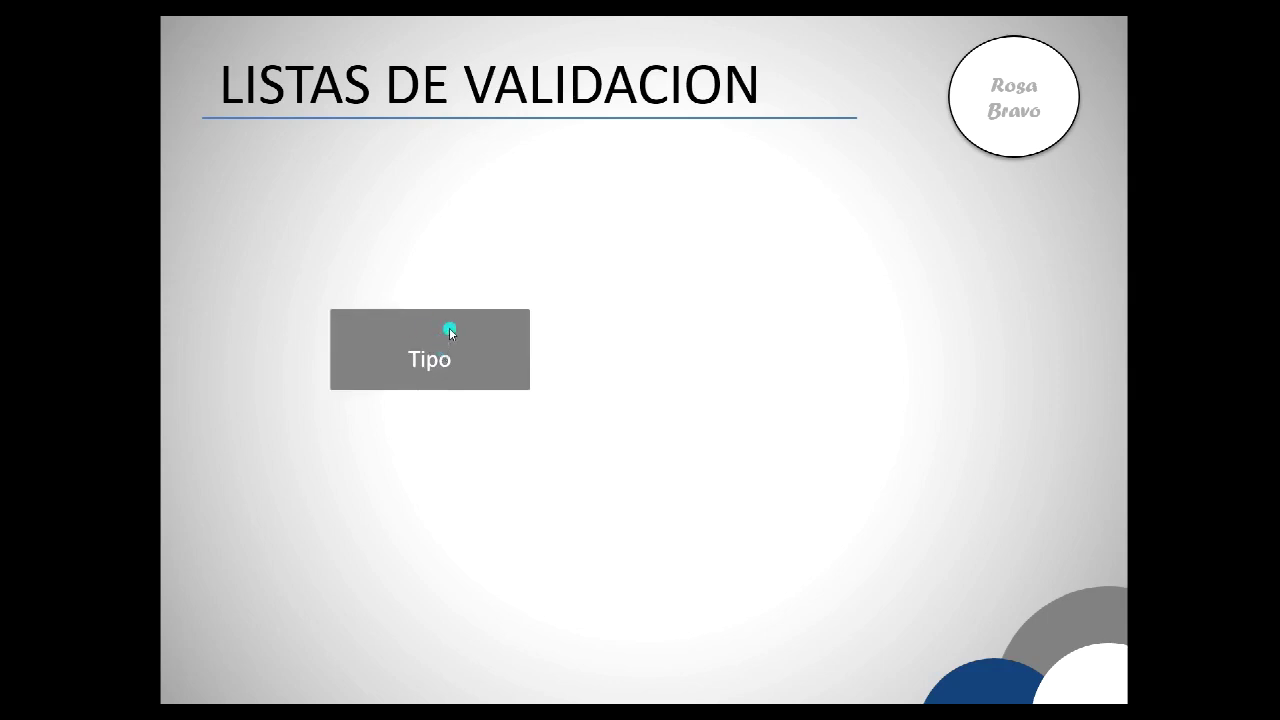
Step: Reveal the Cobro and Pago category boxes and their item lists under Tipo
left_click(449, 357)
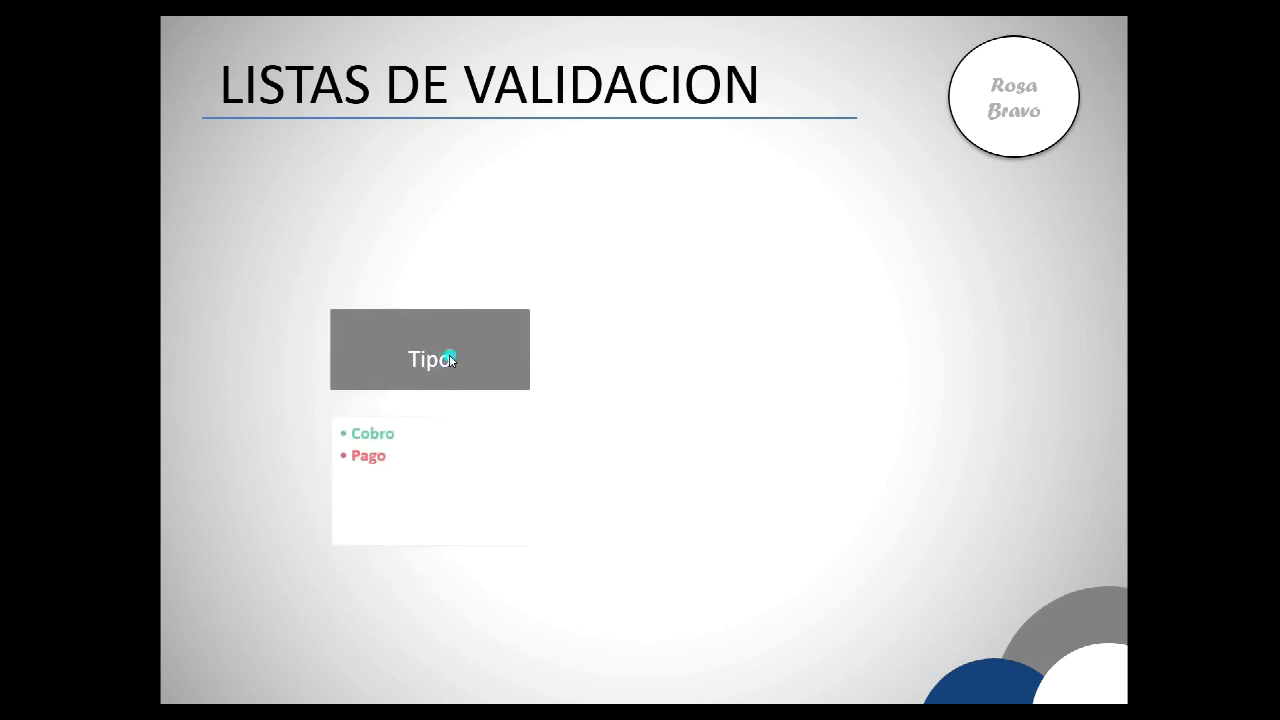
left_click(465, 382)
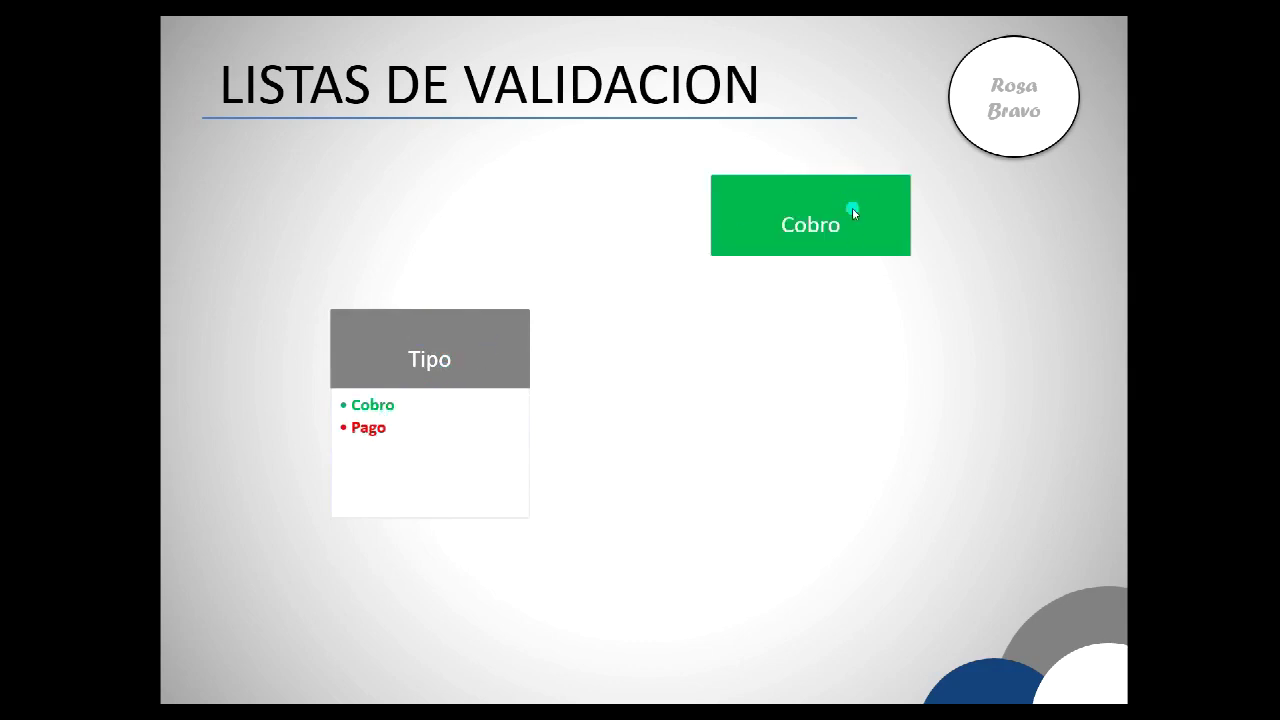
left_click(797, 227)
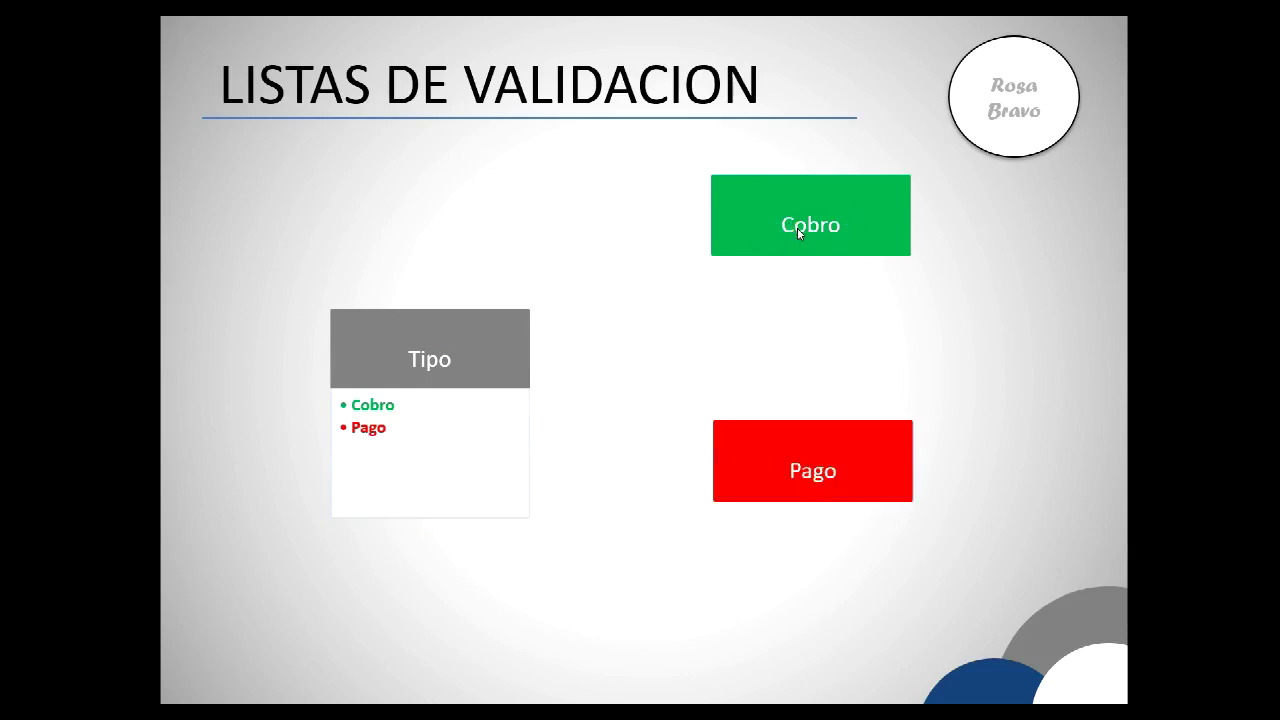
left_click(808, 472)
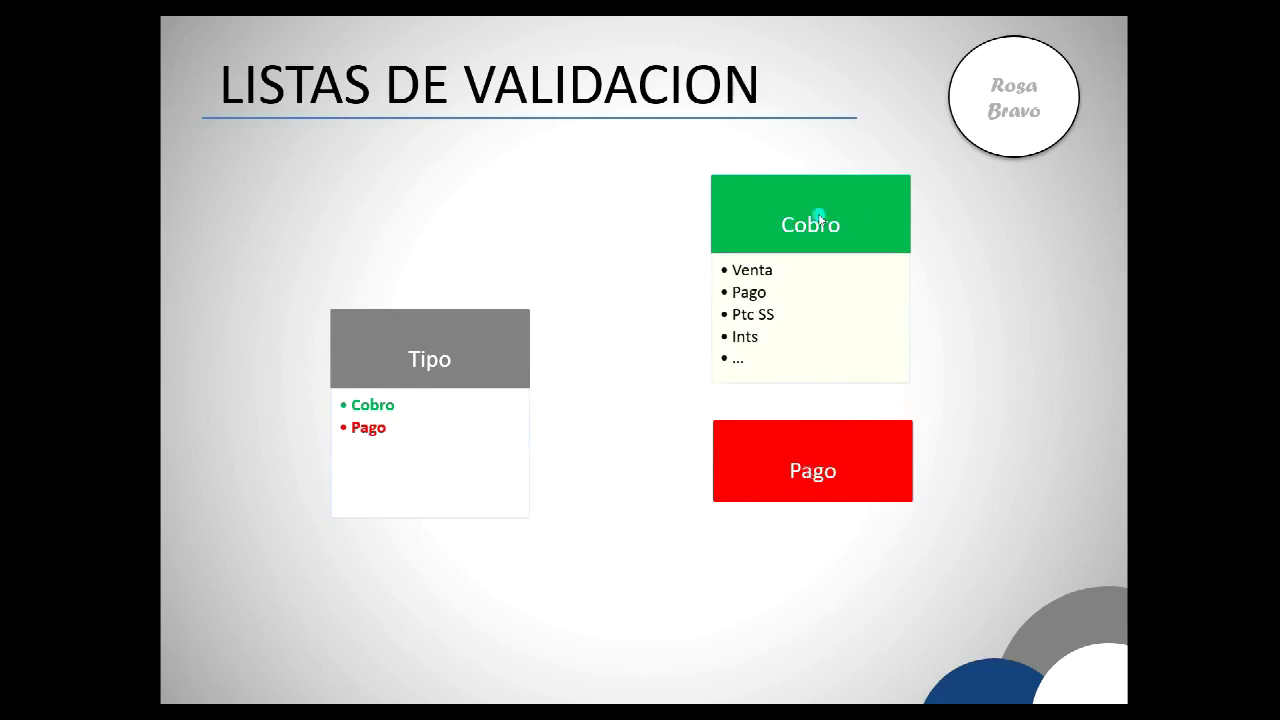
left_click(766, 395)
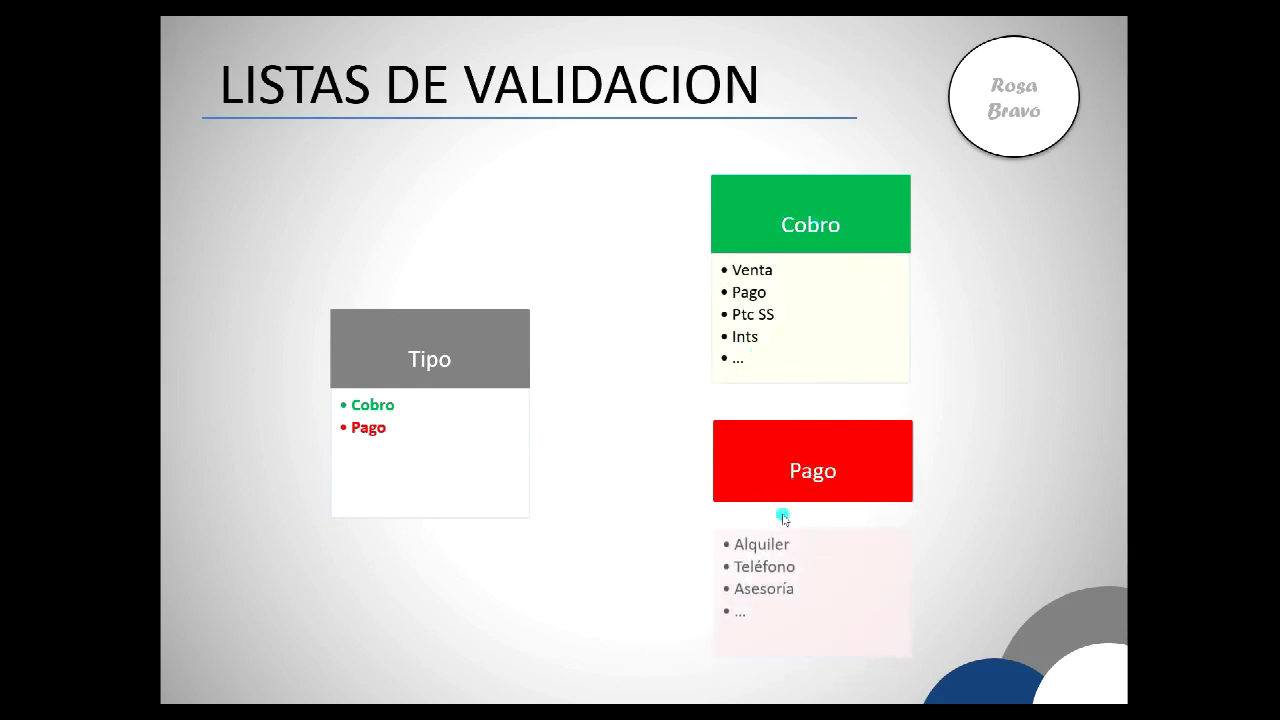
Step: Show the arrows from Tipo and highlight how Cobro and Pago lead to their sub-lists
left_click(612, 426)
left_click(491, 436)
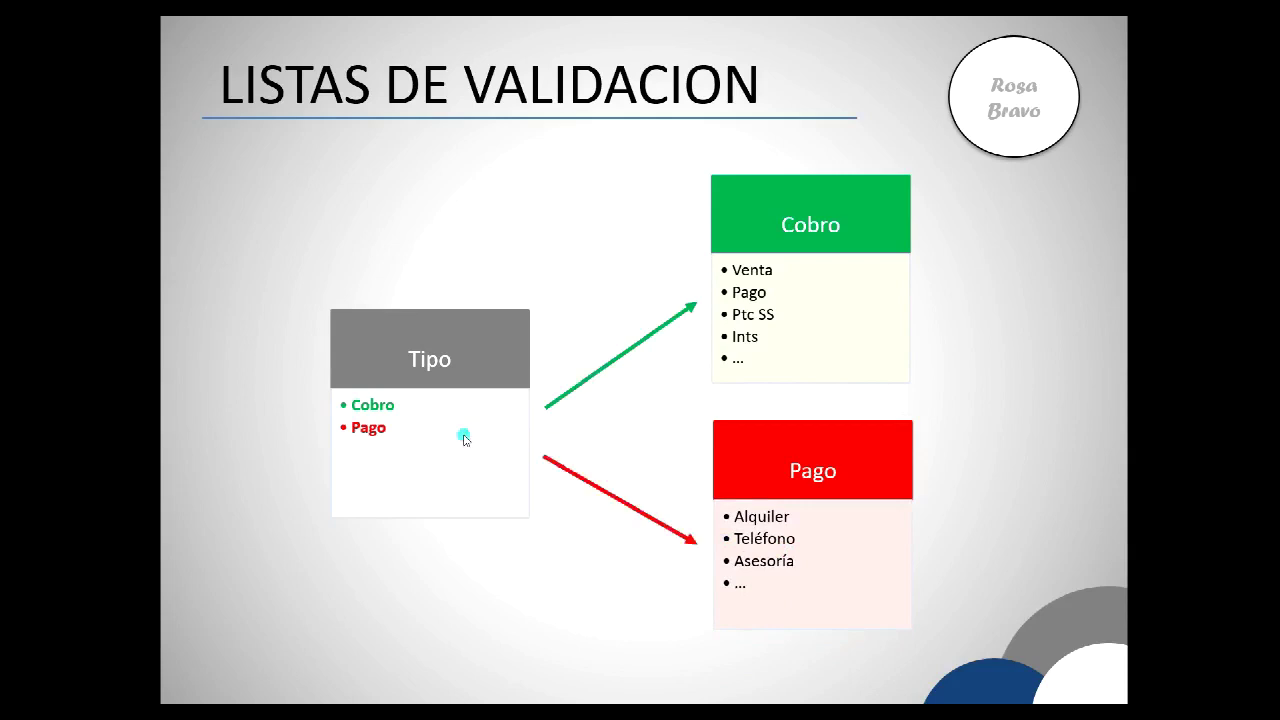
left_click(357, 404)
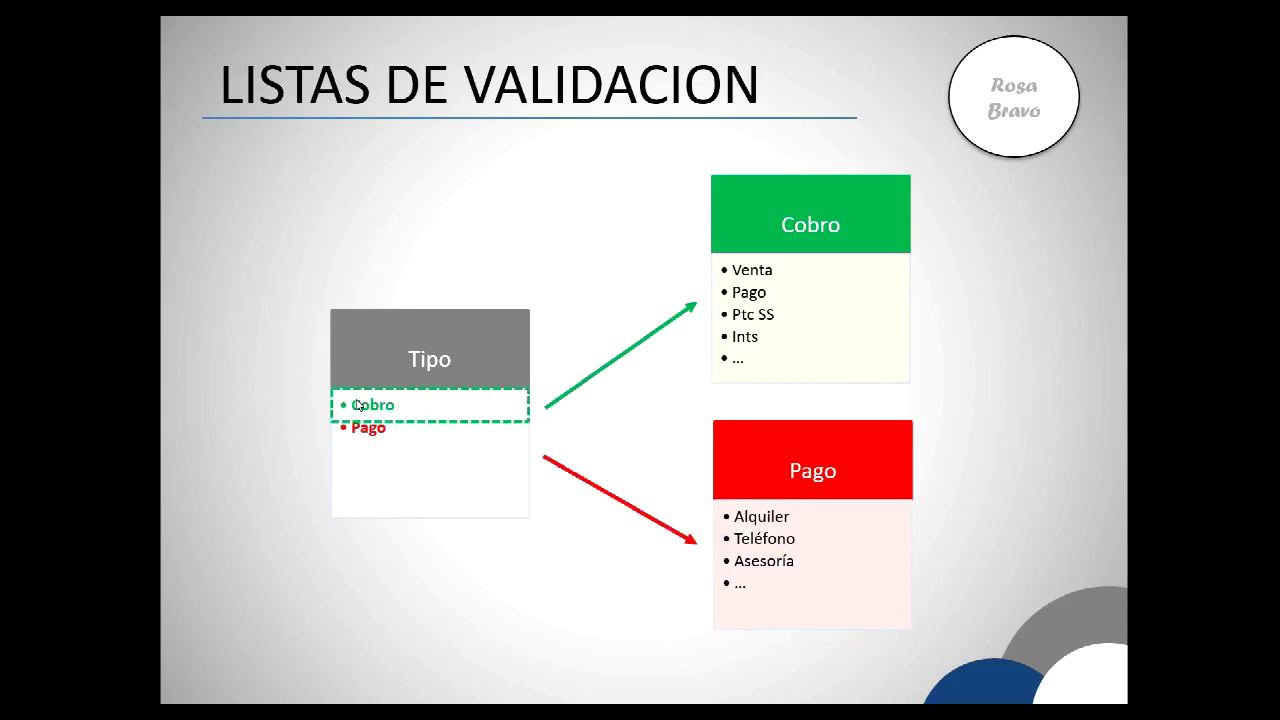
left_click(796, 300)
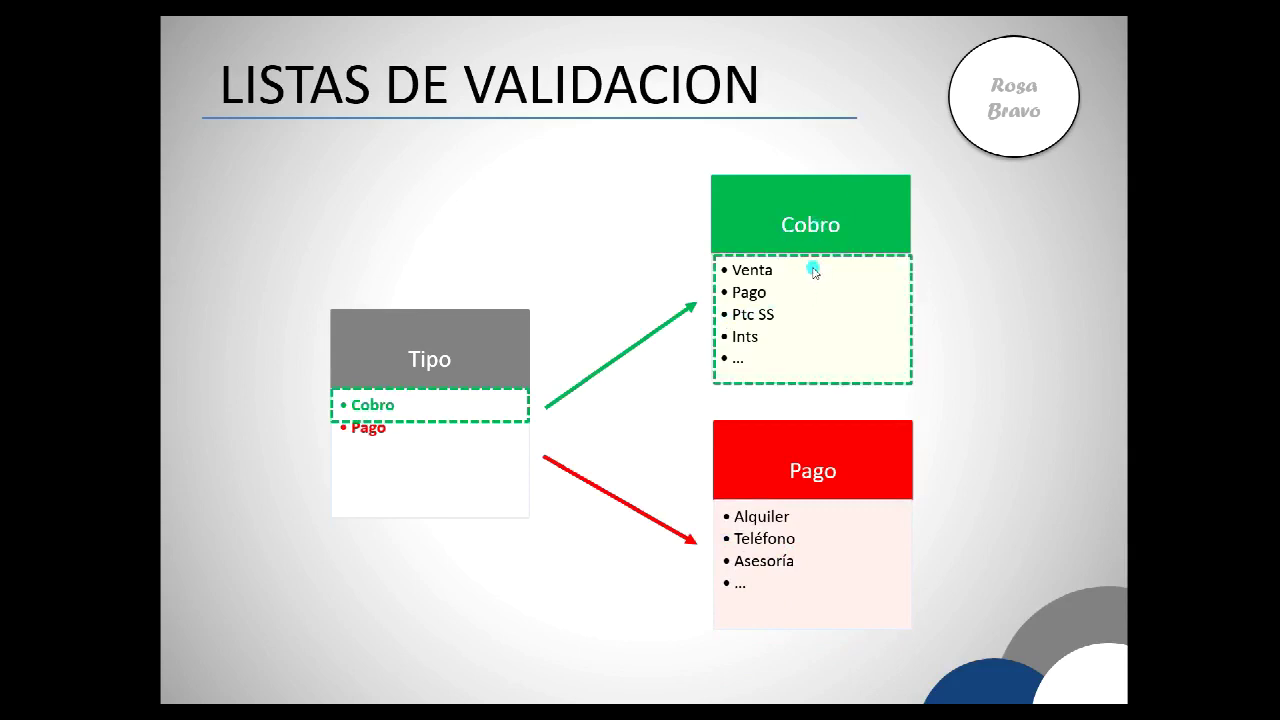
left_click(410, 458)
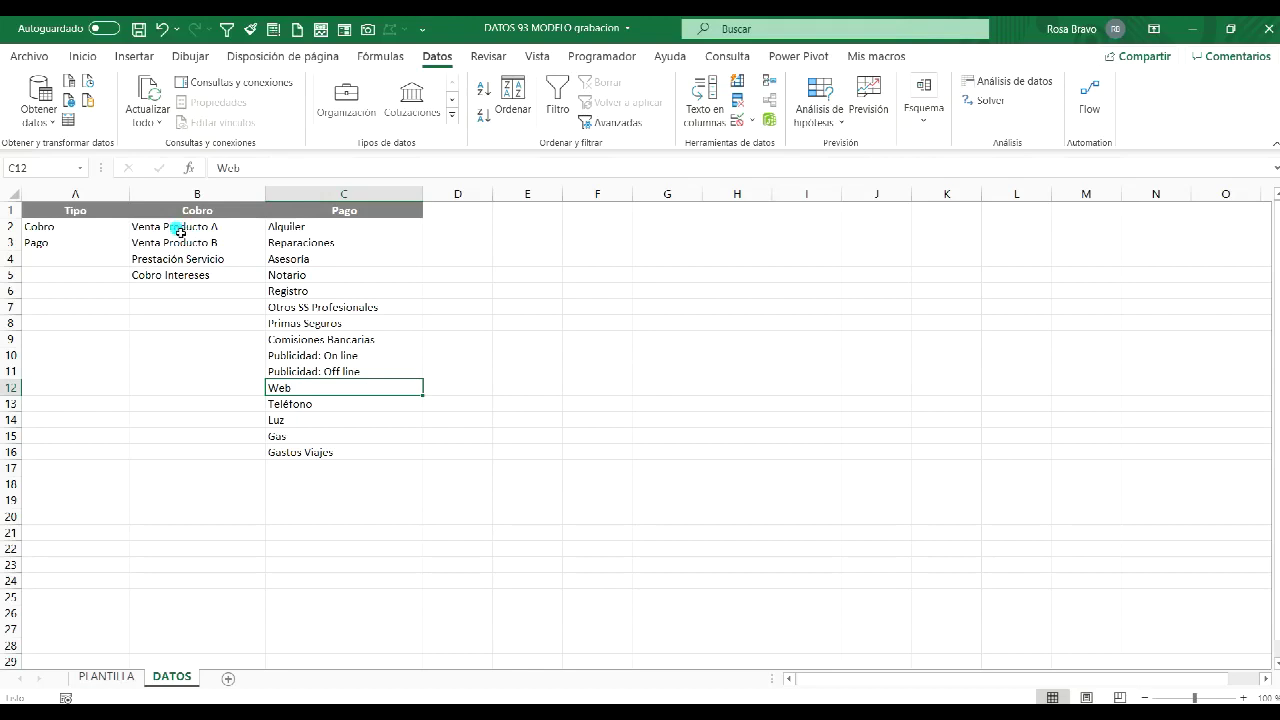
Step: Name the DATOS ranges B2:B5 'Cobro' and C2:C16 'Pago' via the Name Box
left_click_drag(180, 231, 188, 275)
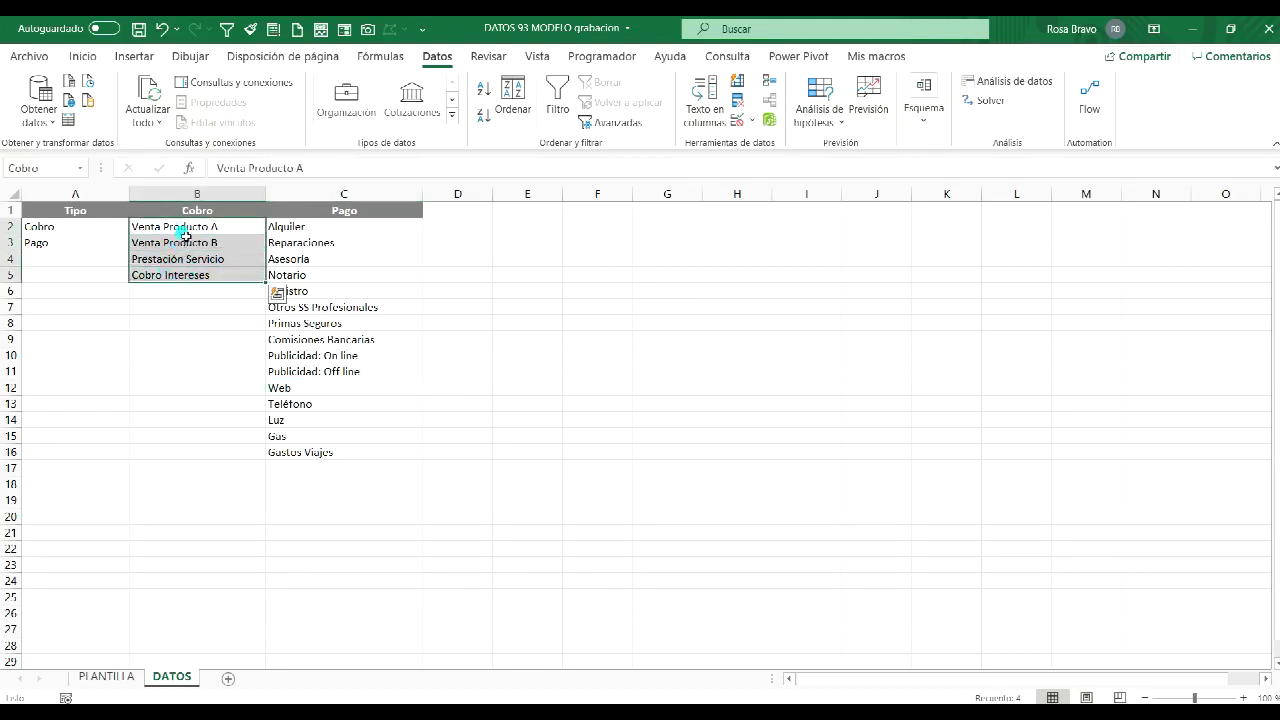
left_click(49, 170)
type("Co")
key("Return")
left_click(330, 235)
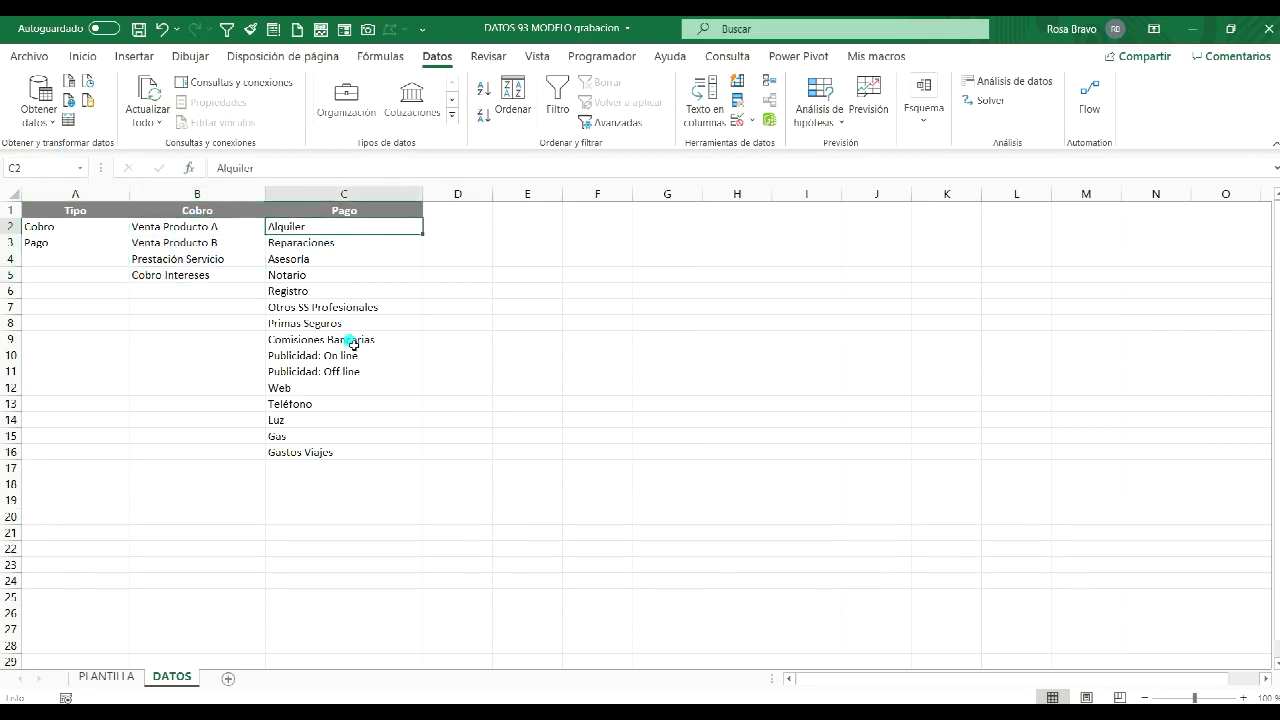
left_click(353, 454, "shift")
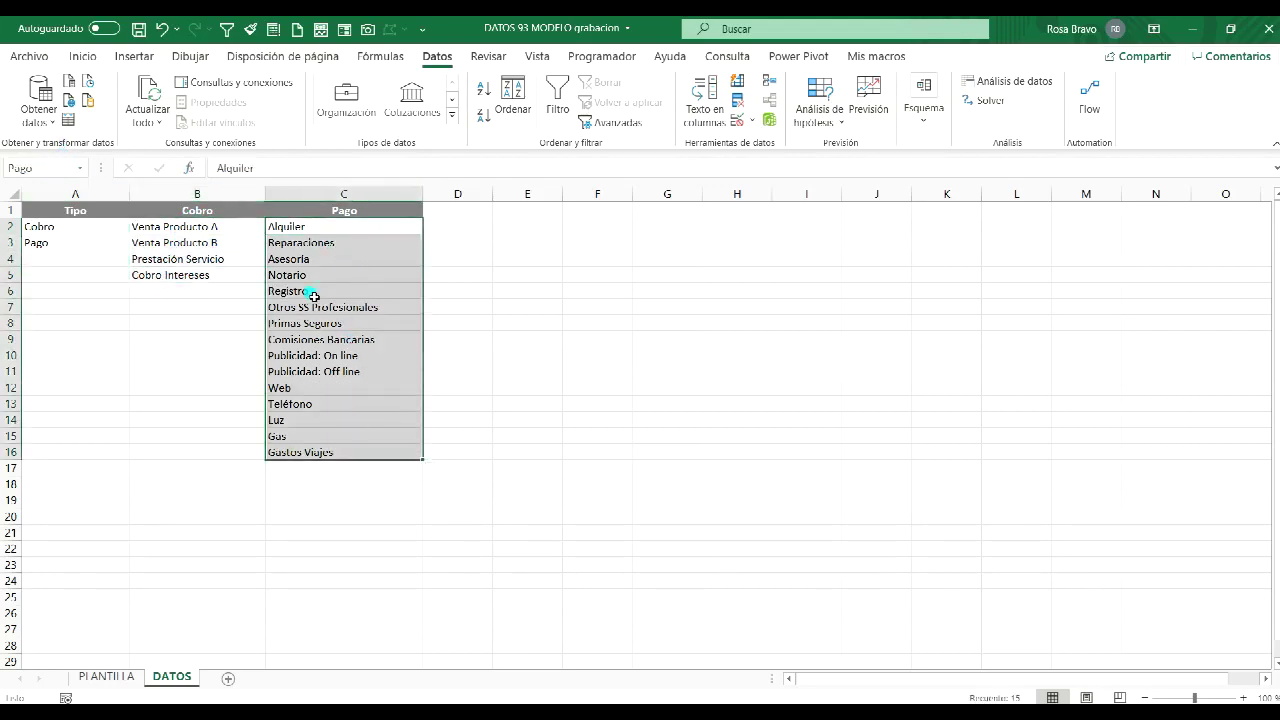
left_click(50, 168)
type("Pag")
key("Return")
left_click(672, 288)
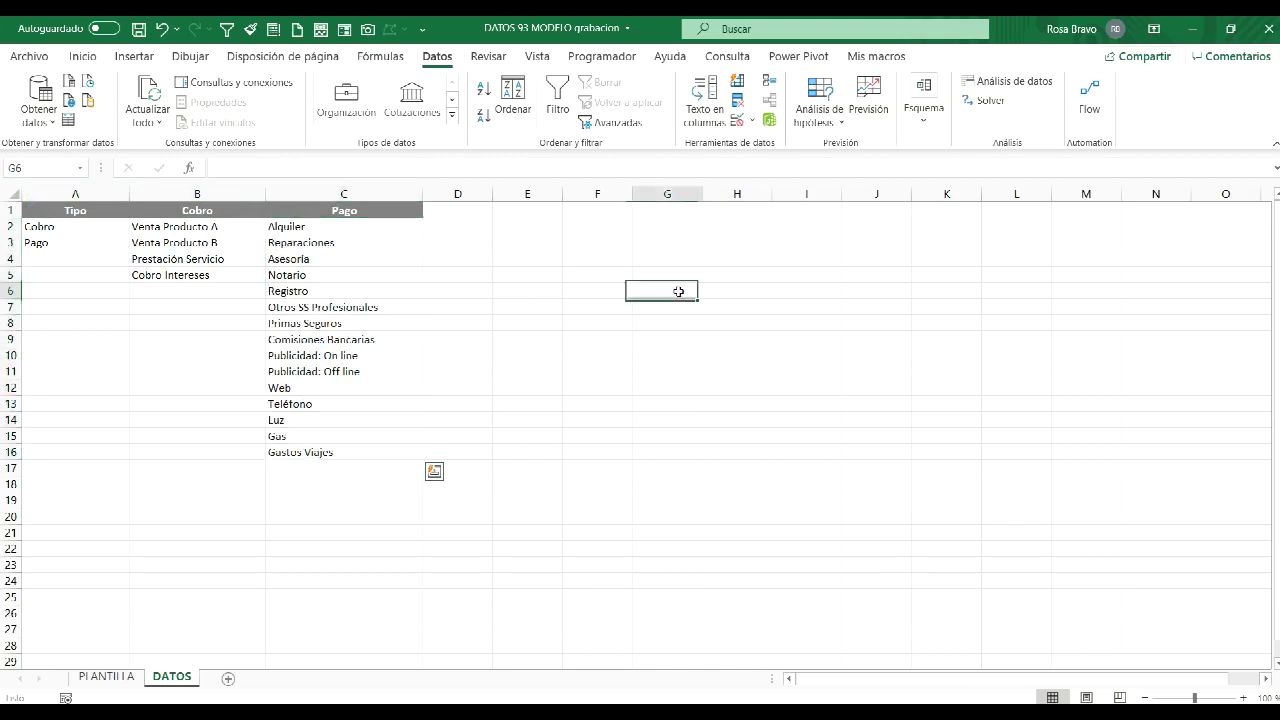
left_click(854, 327)
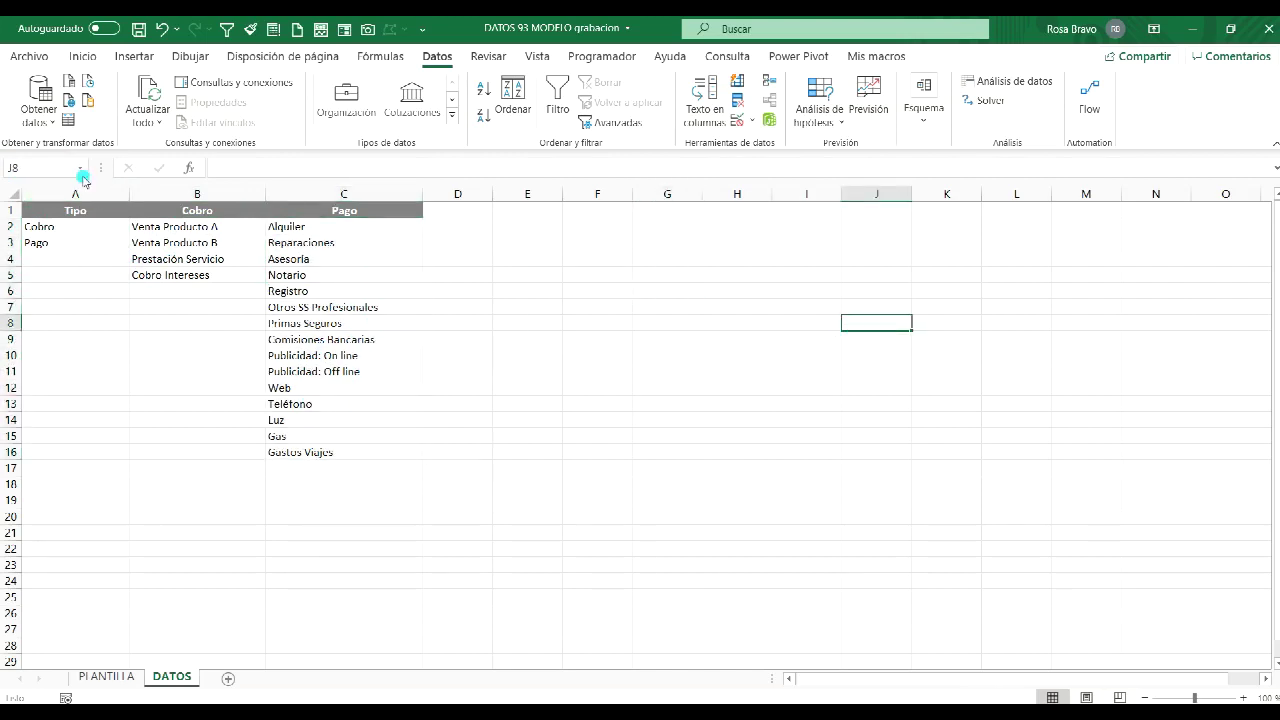
Step: Verify the Cobro and Pago names, add a blank Hoja3 sheet, and return to PLANTILLA
left_click(80, 168)
left_click(60, 187)
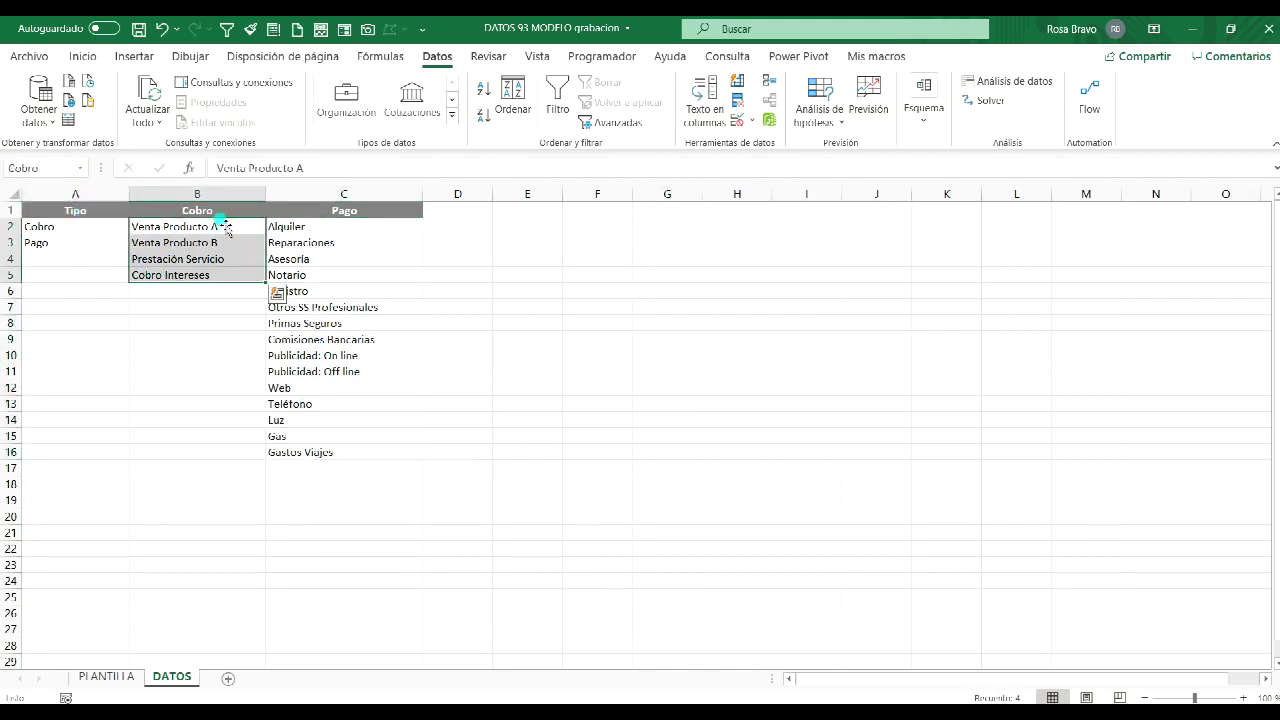
left_click(1050, 400)
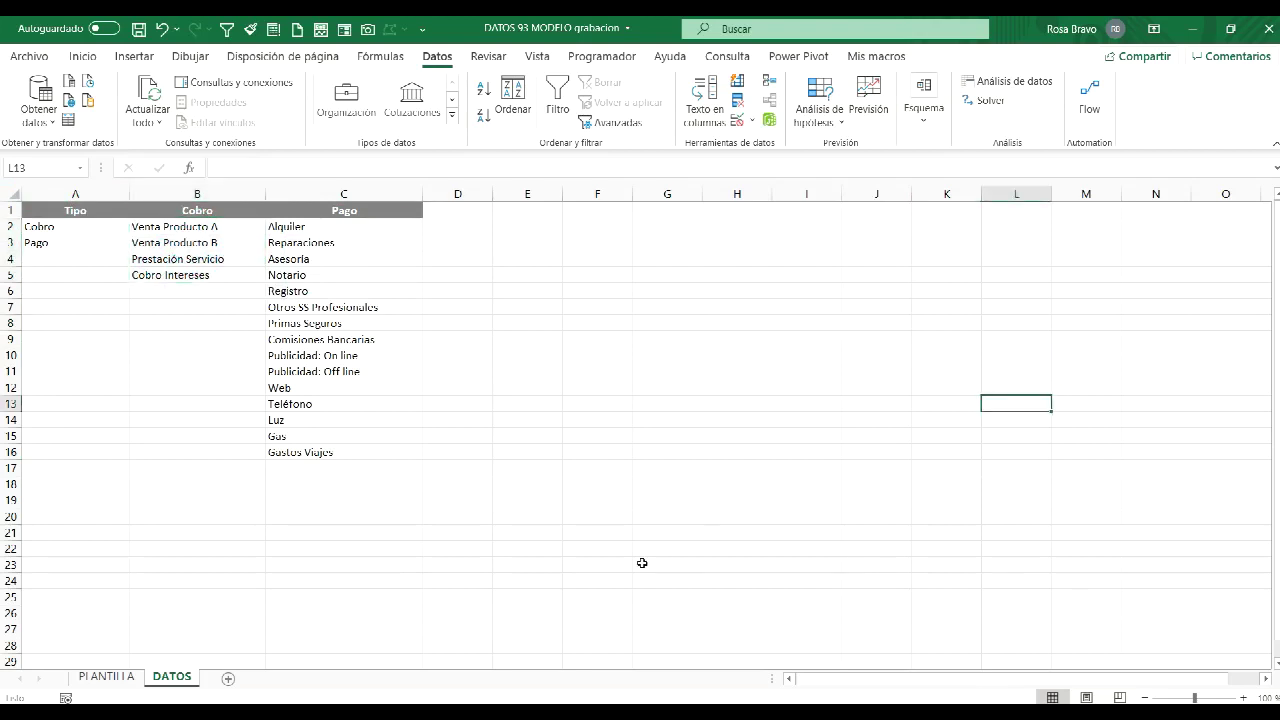
left_click(640, 563)
left_click(227, 682)
left_click(636, 406)
left_click(80, 168)
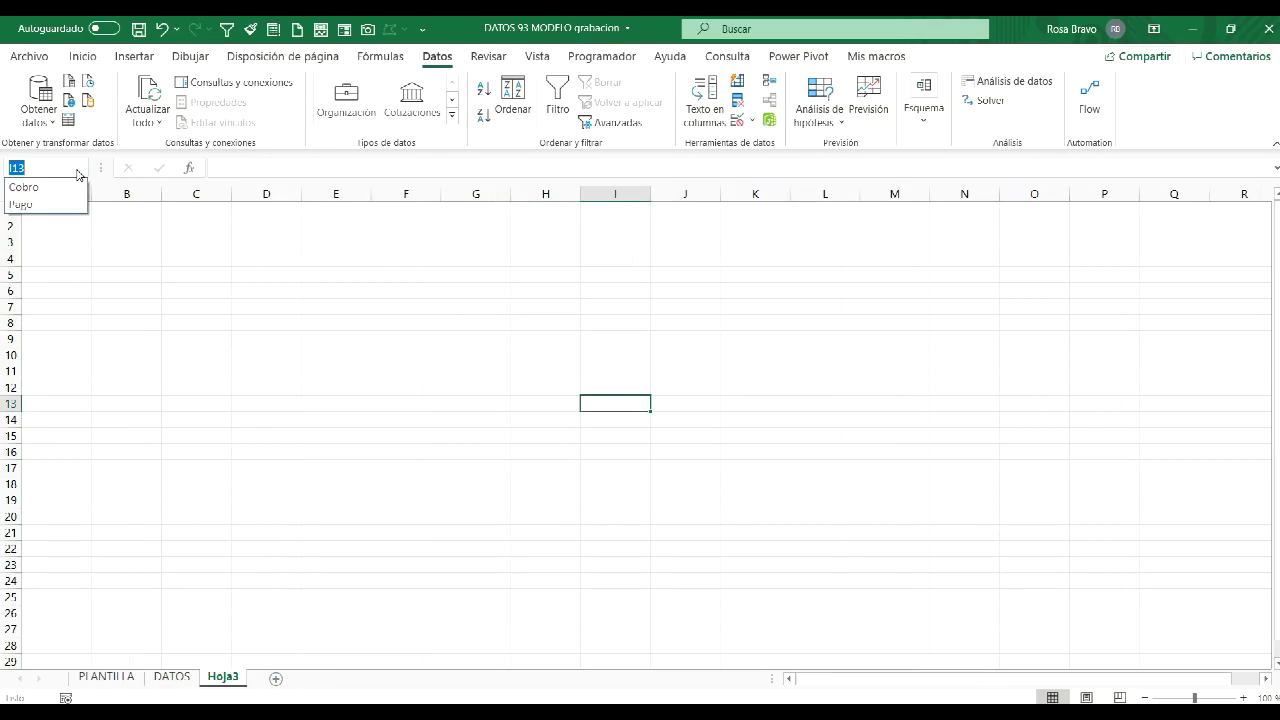
left_click(61, 204)
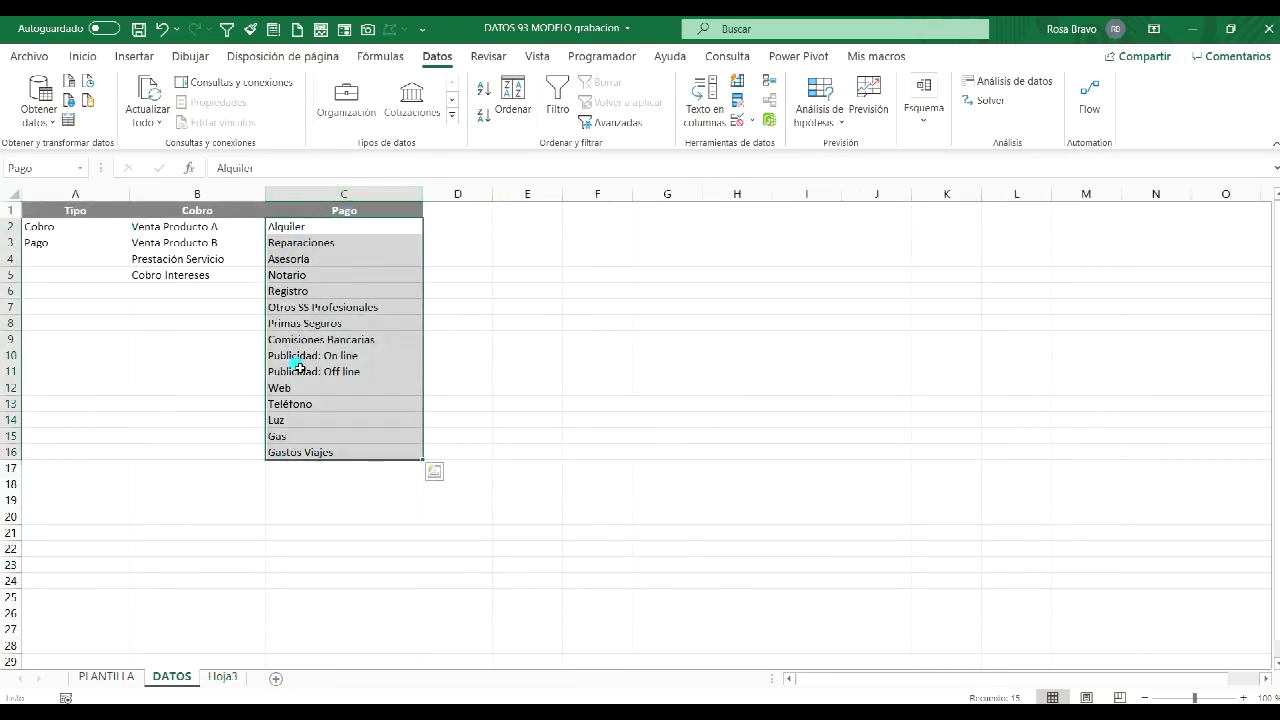
left_click(106, 677)
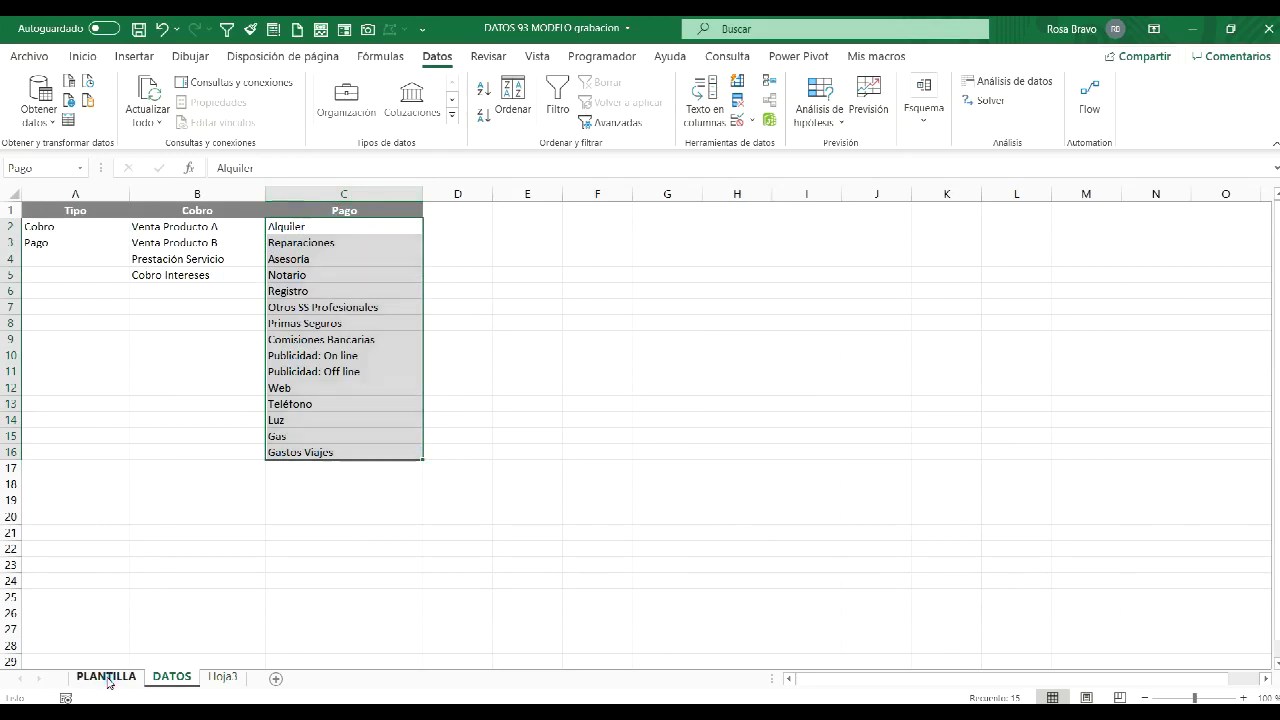
left_click(82, 279)
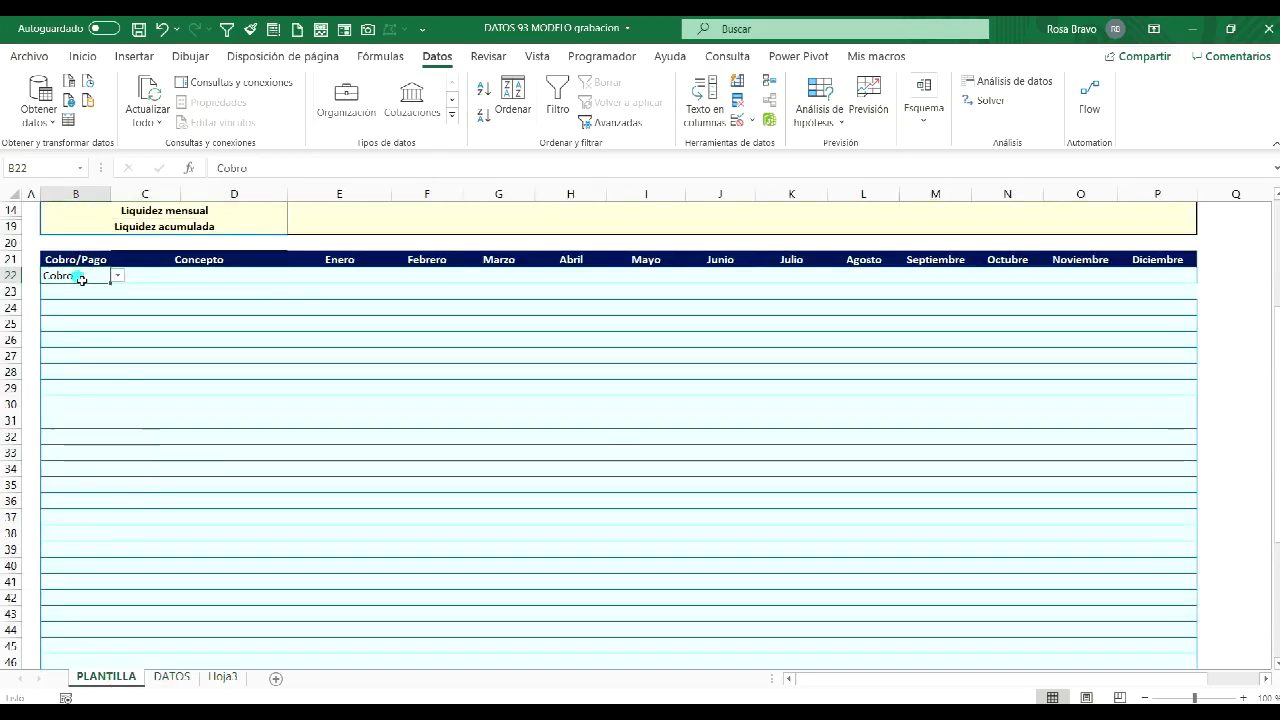
Step: Select the Concepto range C22:D56 in the PLANTILLA entry table
left_click(195, 280)
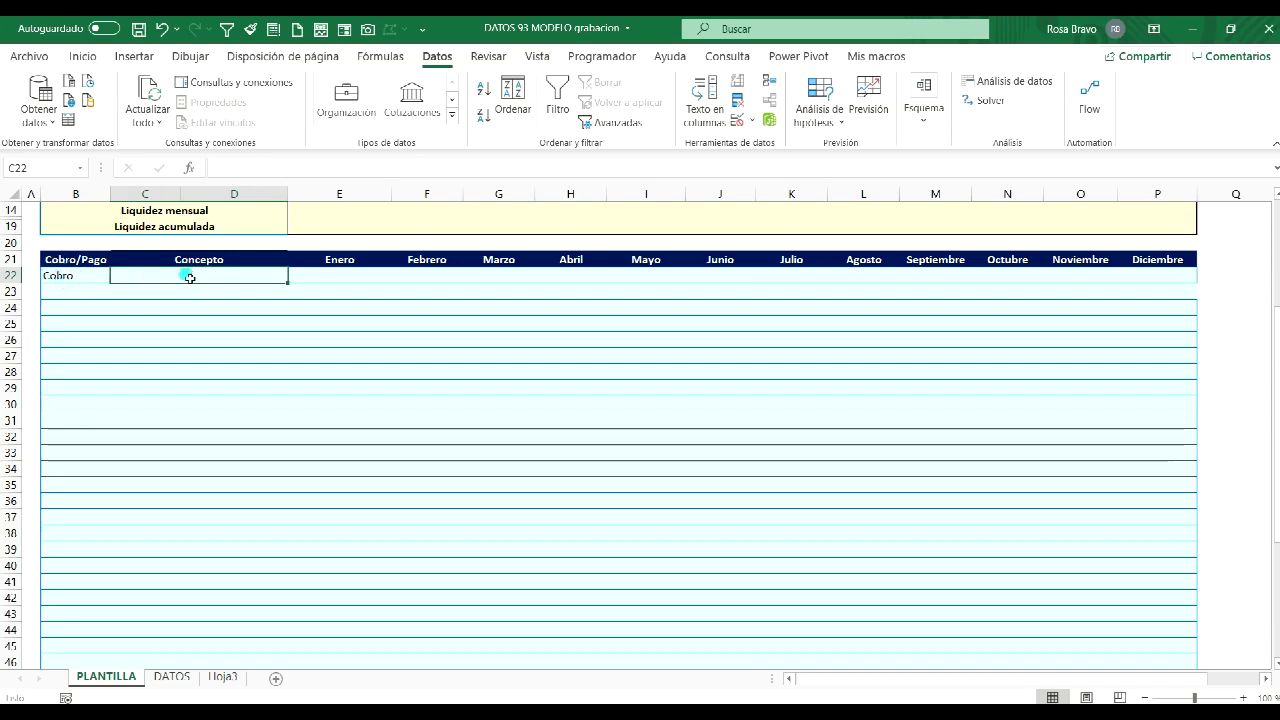
scroll(210, 318, "down", 1)
scroll(210, 318, "down", 3)
scroll(210, 318, "down", 3)
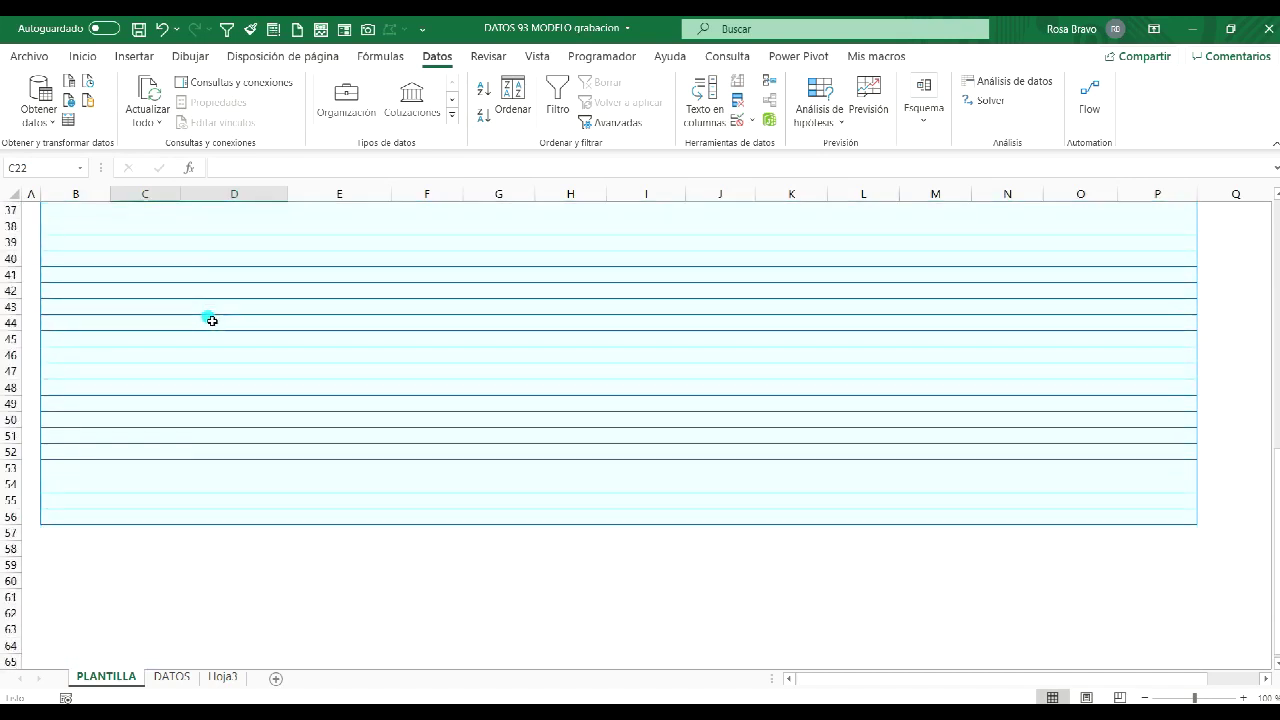
left_click(180, 516, "shift")
scroll(191, 443, "up", 7)
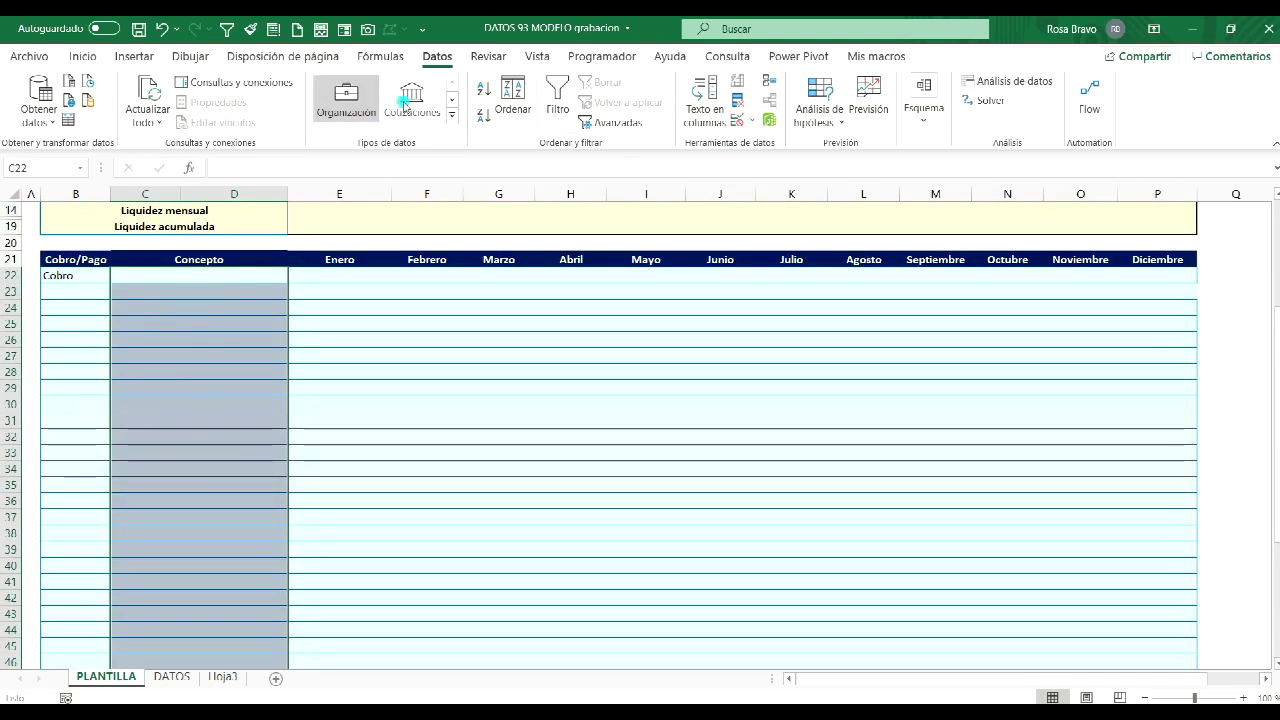
Step: Give the Concepto cells a List validation rule with source =INDIRECTO($B$22)
left_click(760, 120)
left_click(775, 144)
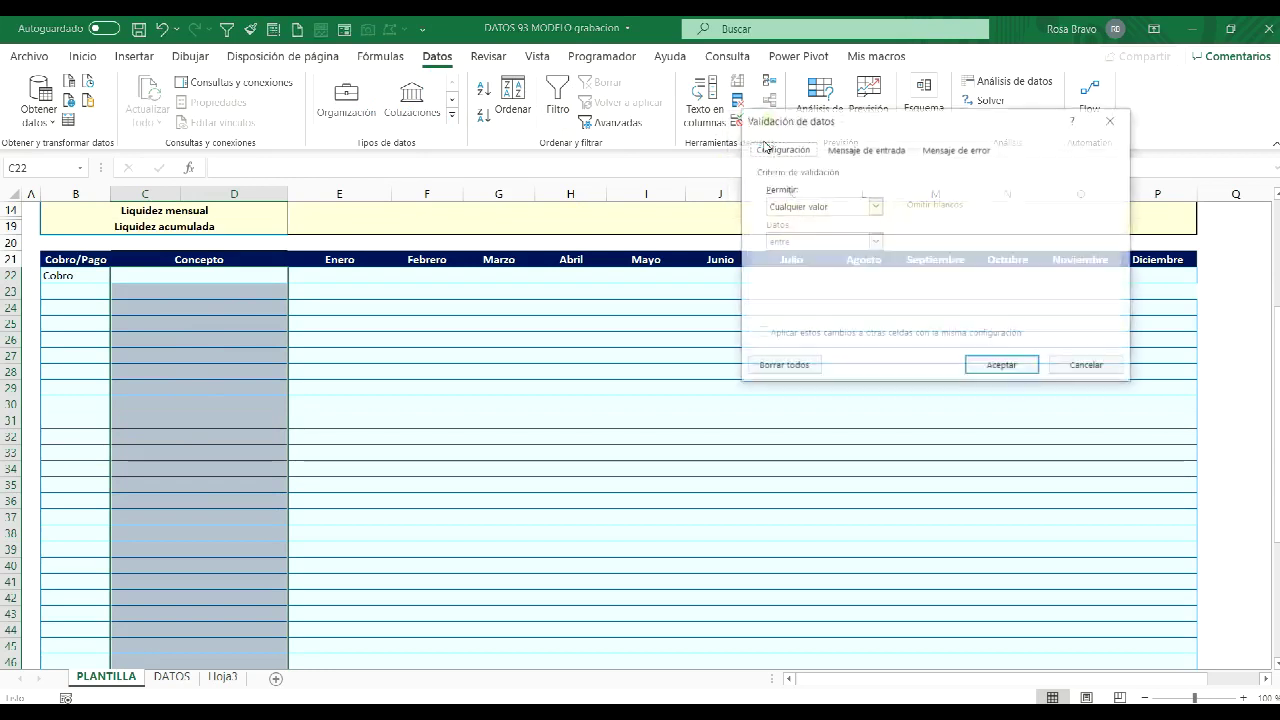
left_click(788, 207)
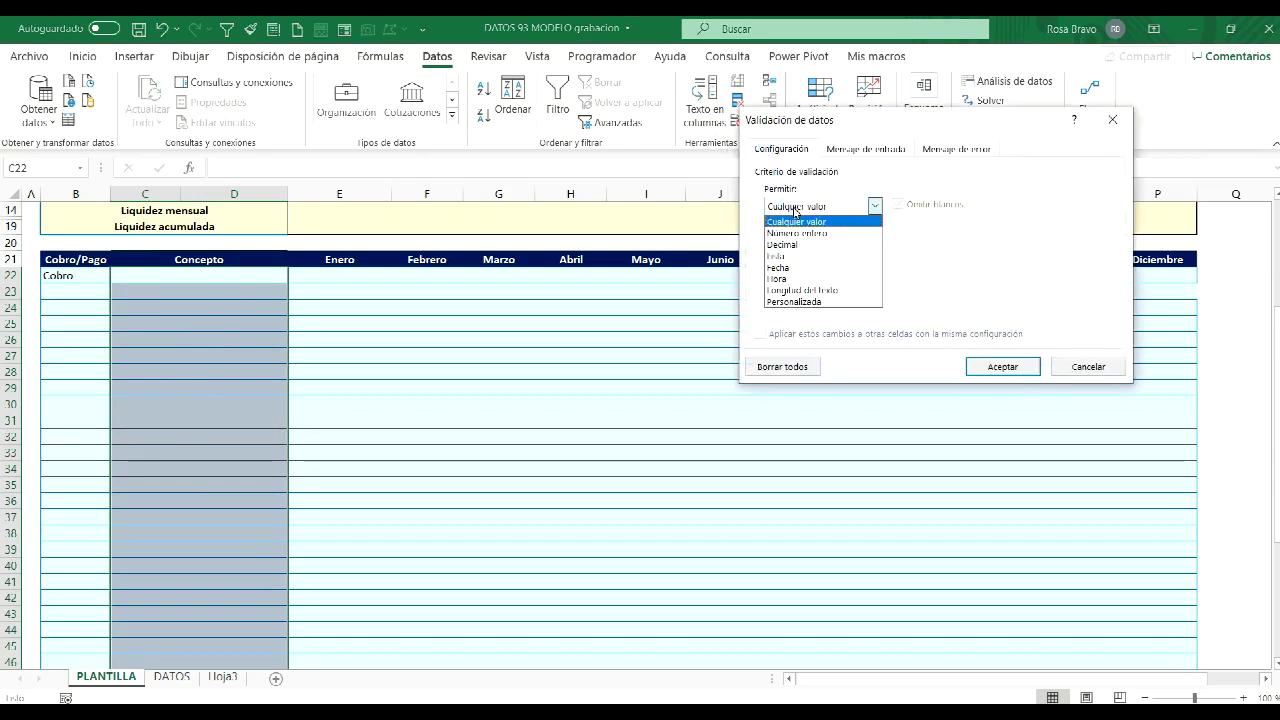
left_click(782, 255)
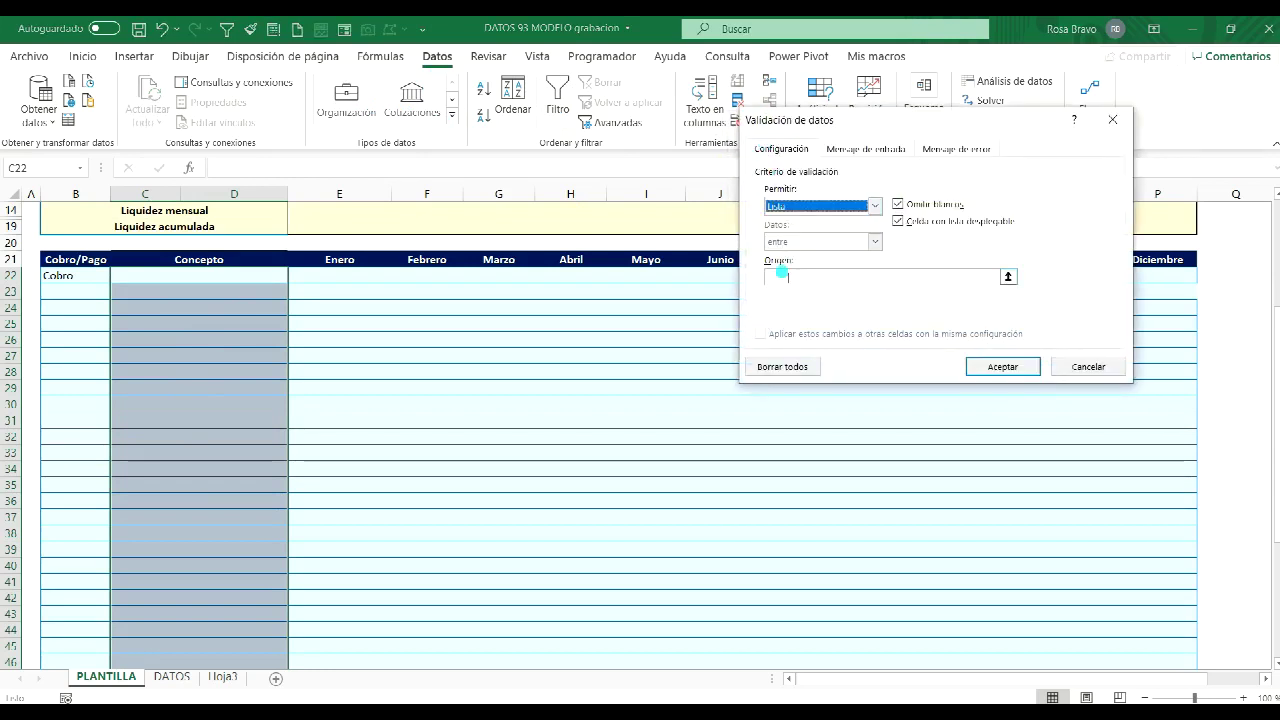
left_click(788, 277)
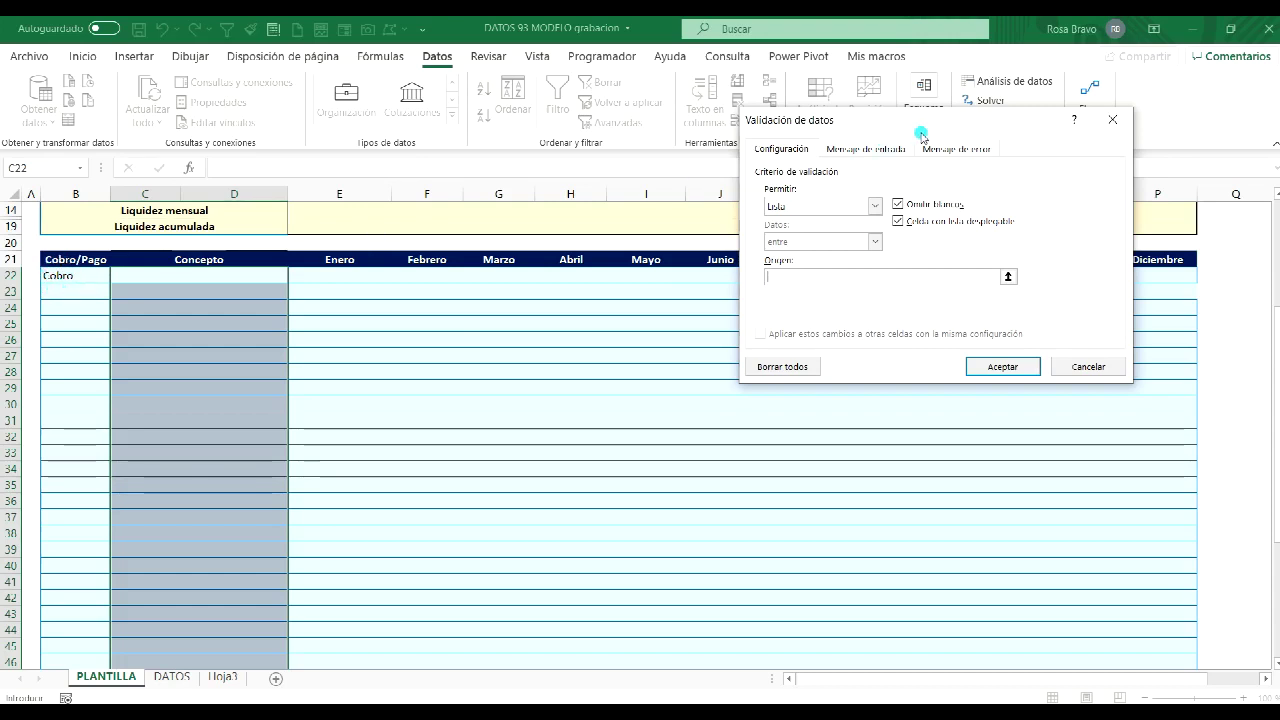
type("=indirecto(")
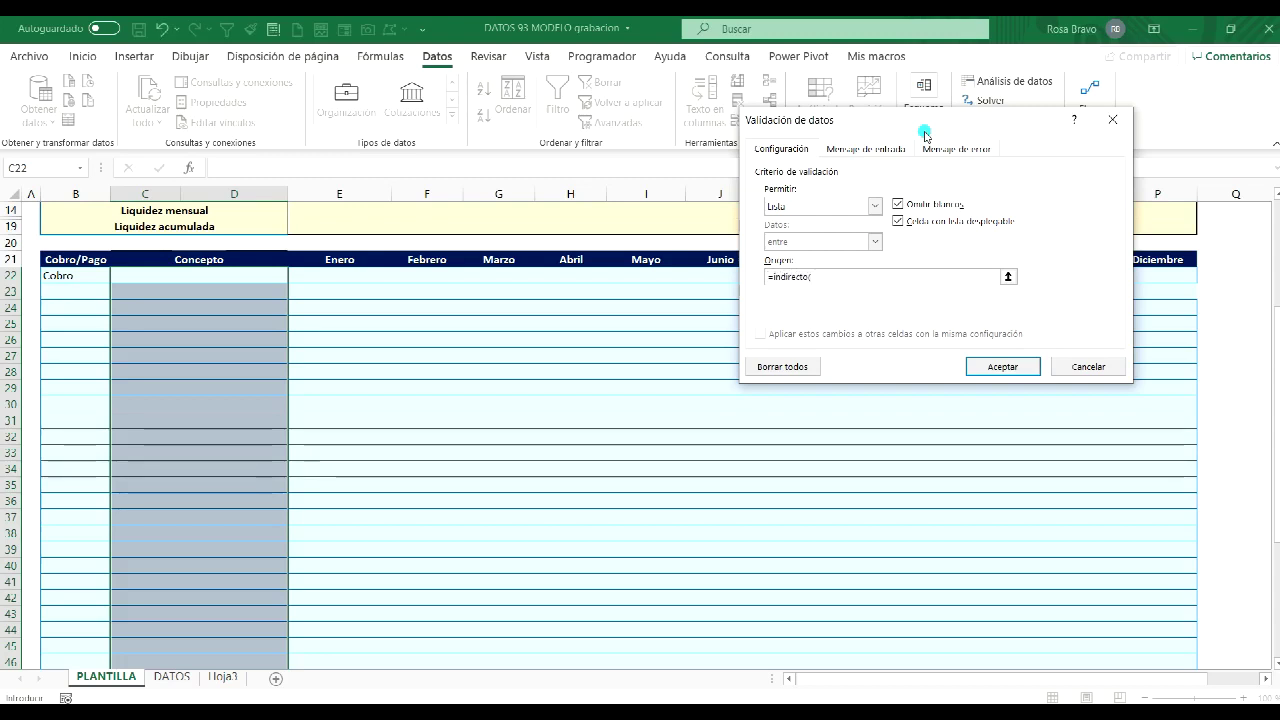
left_click(90, 280)
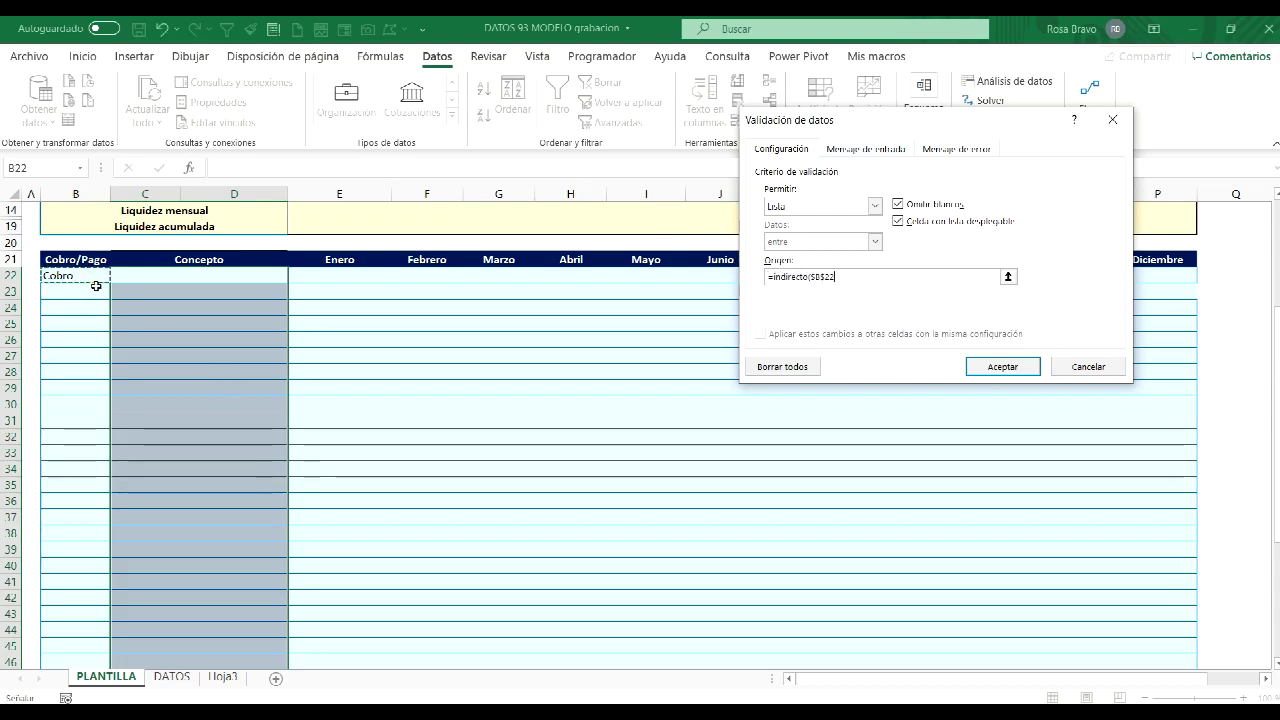
type(")")
Step: Change the source to =INDIRECTO($B22) with a relative row, apply it, and test C22's choices
left_click(821, 277)
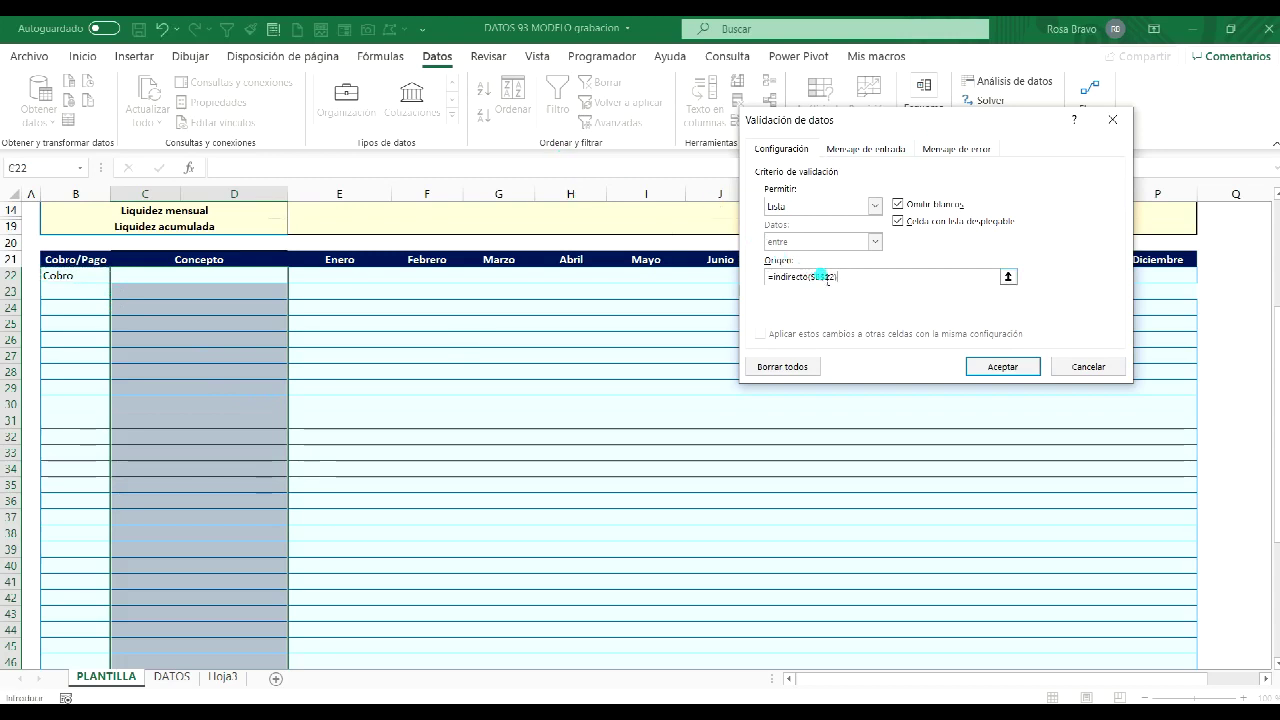
left_click_drag(833, 283, 831, 286)
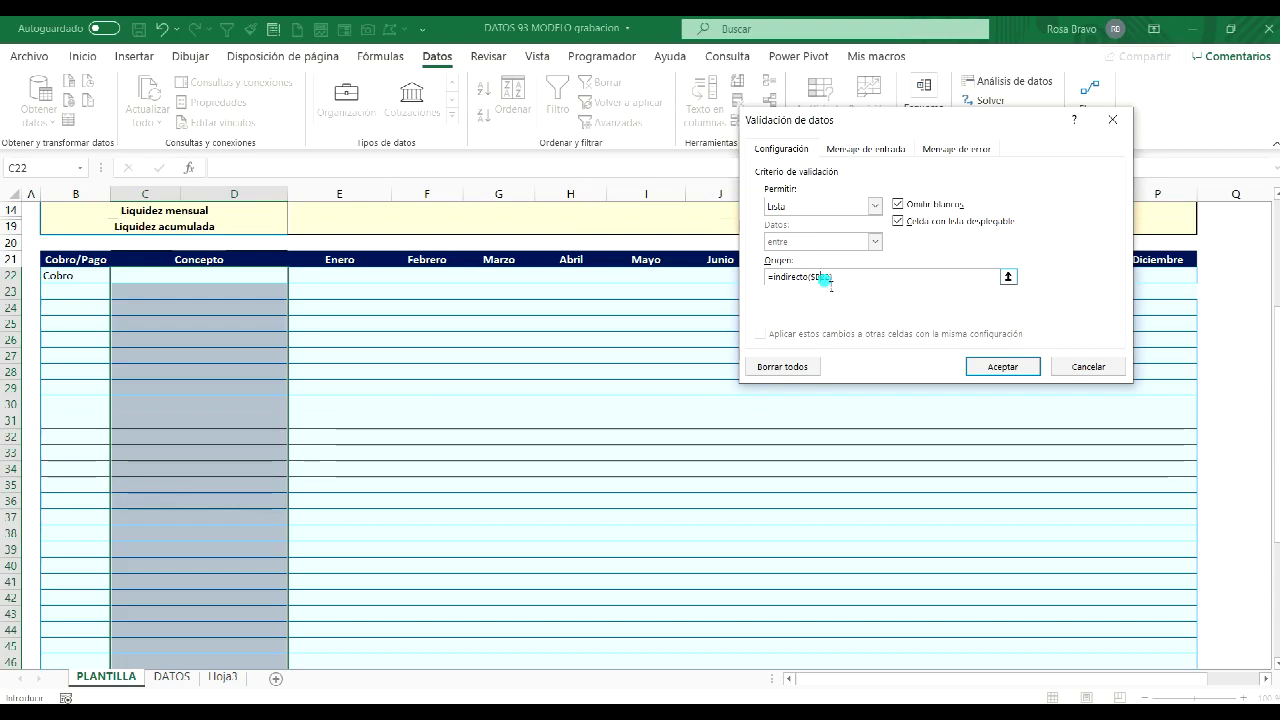
key("Delete")
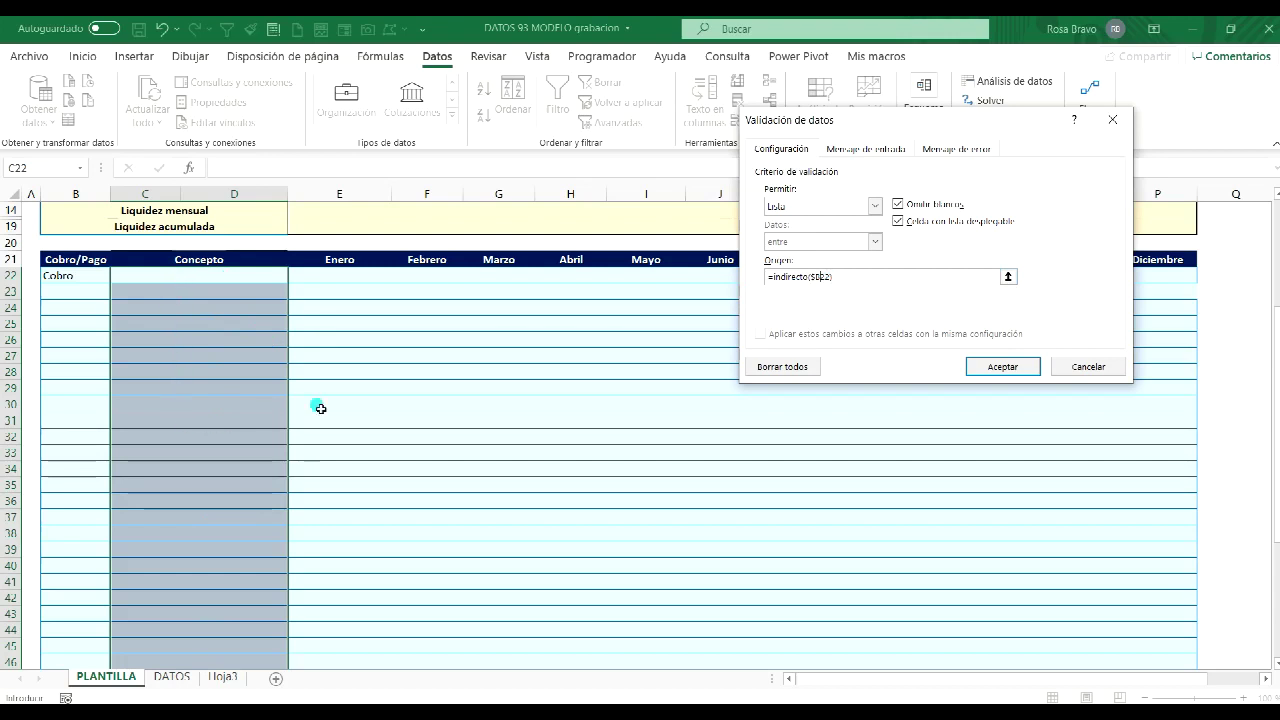
left_click(975, 368)
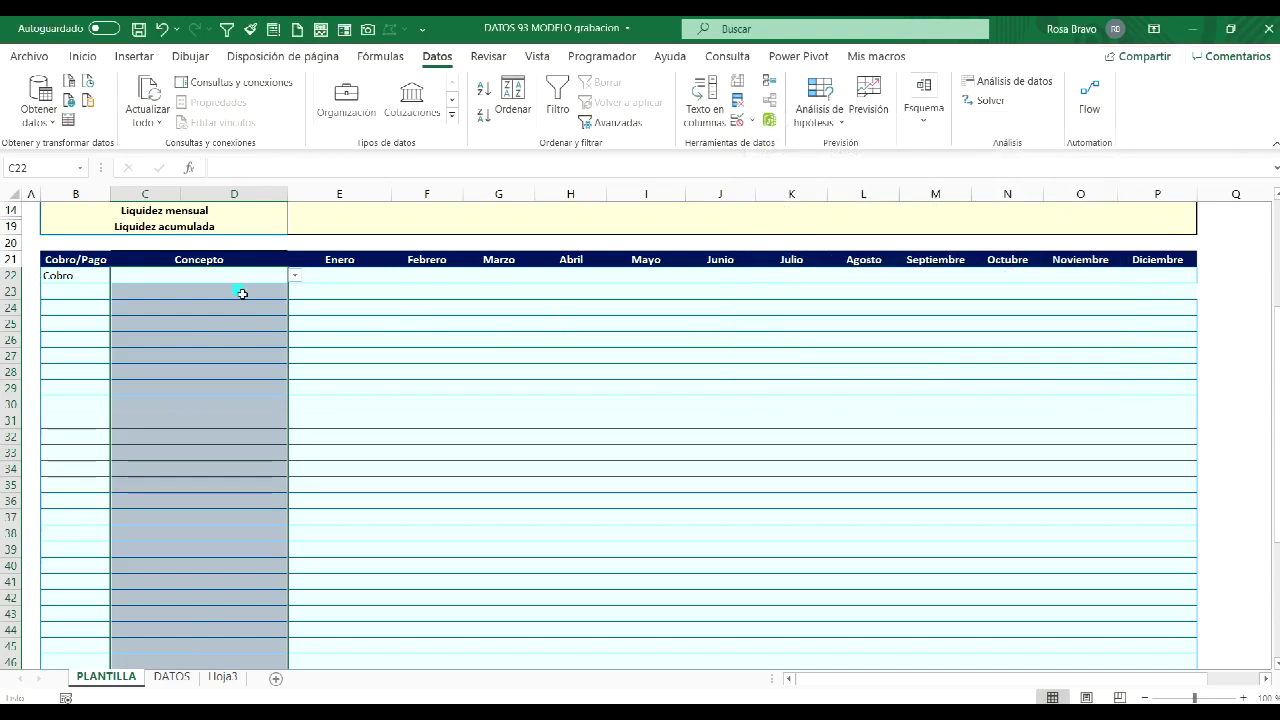
left_click(295, 276)
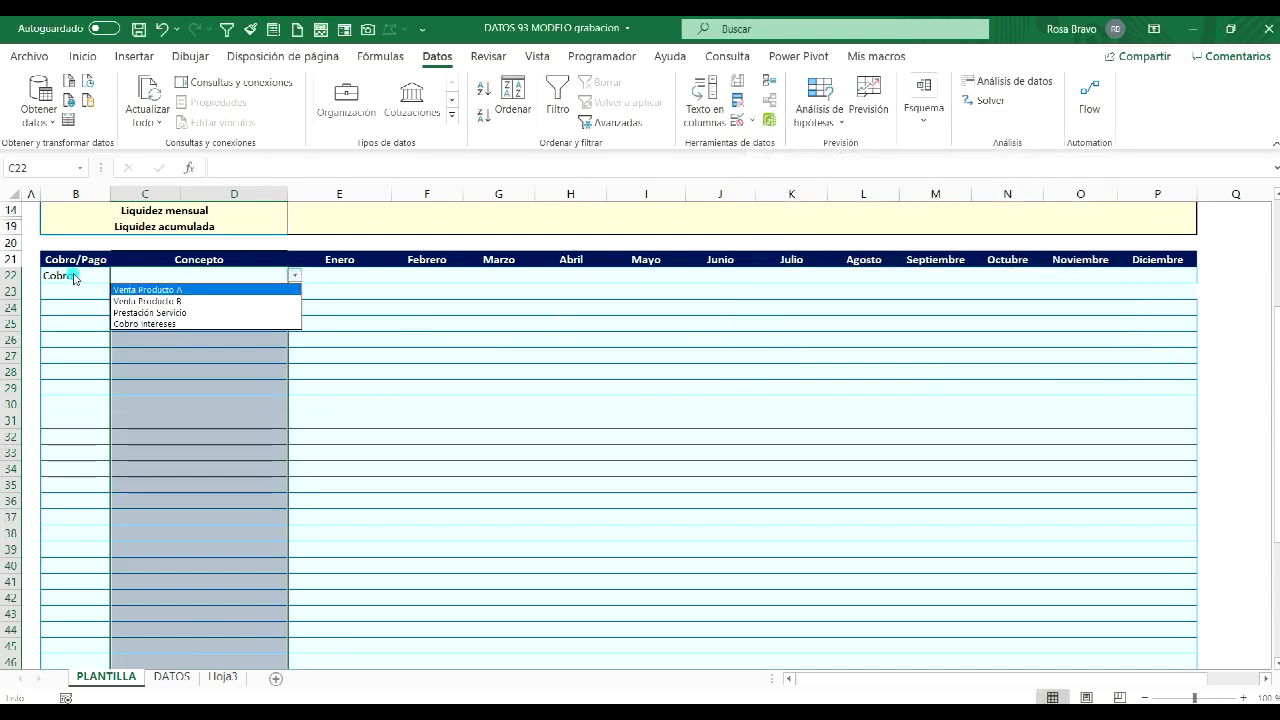
left_click(160, 277)
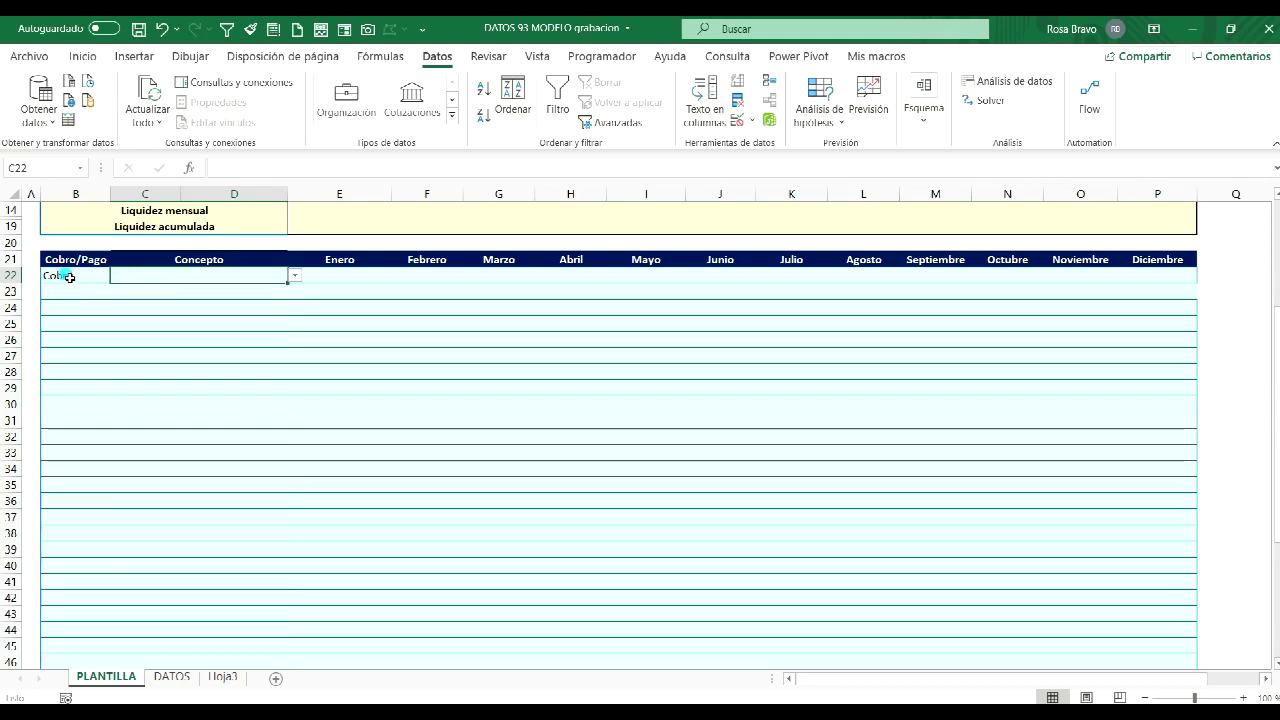
left_click(79, 168)
left_click(24, 187)
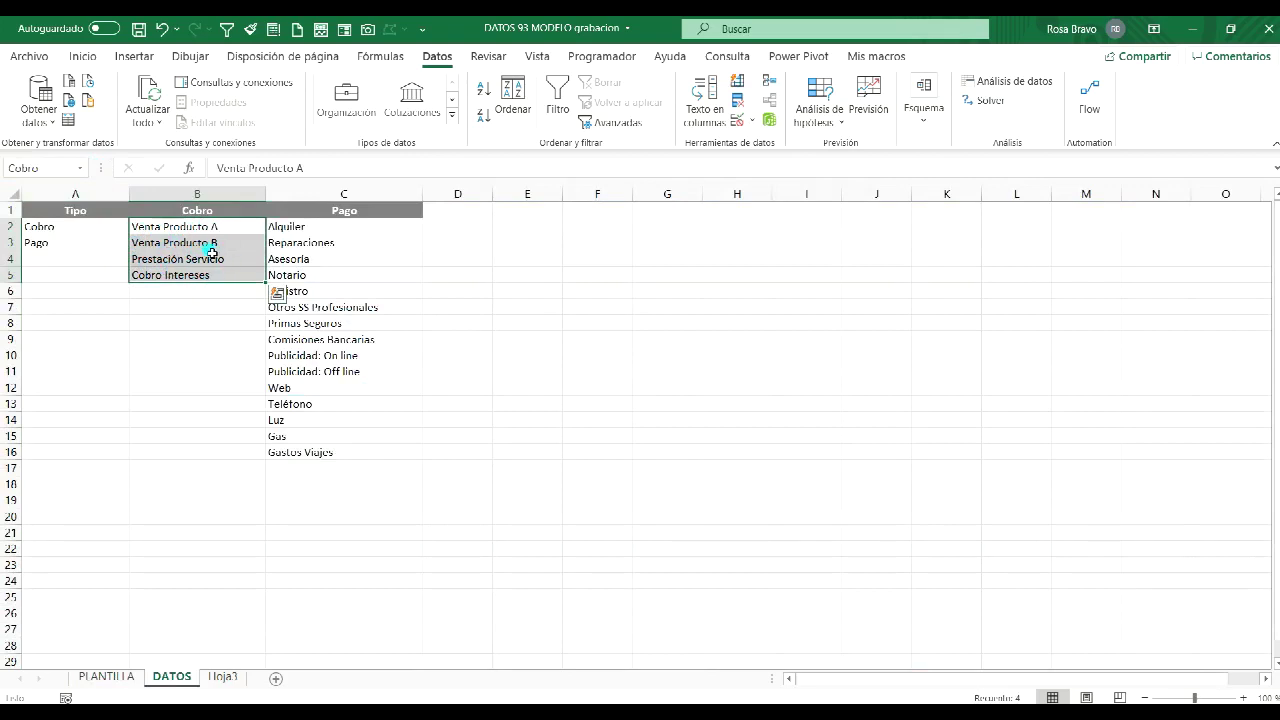
left_click(108, 677)
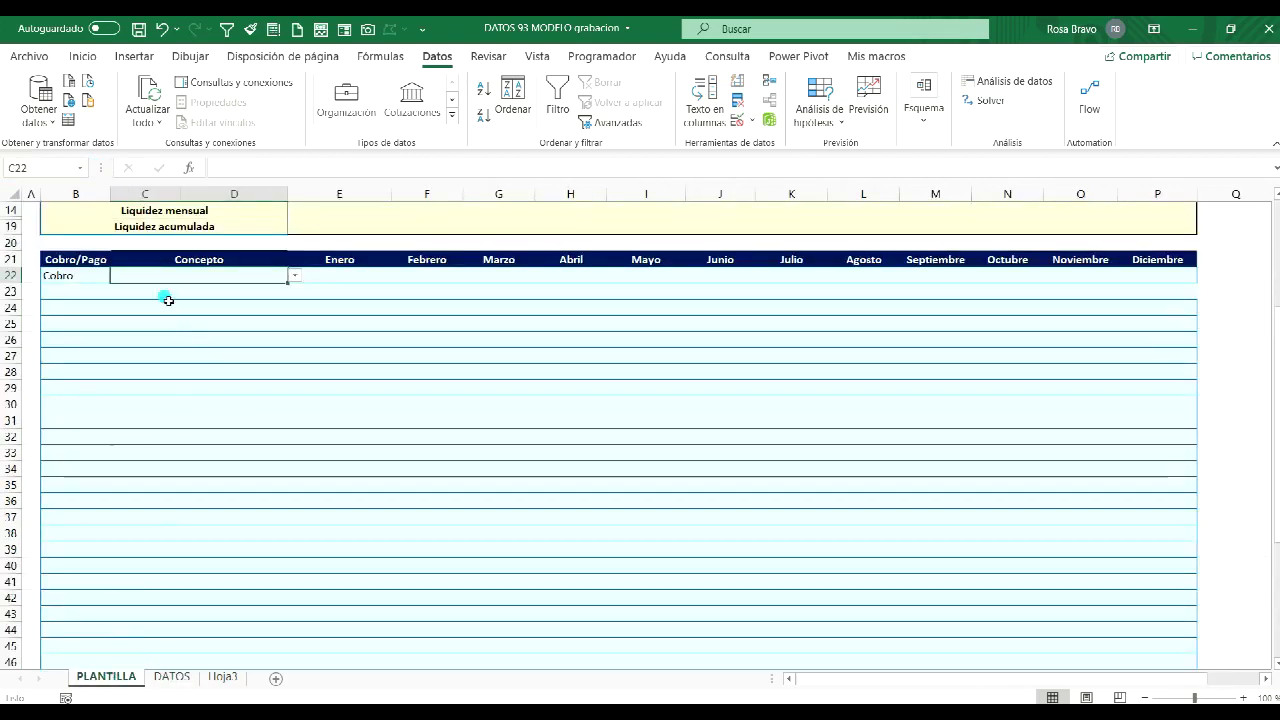
left_click(85, 275)
left_click(116, 278)
left_click(108, 299)
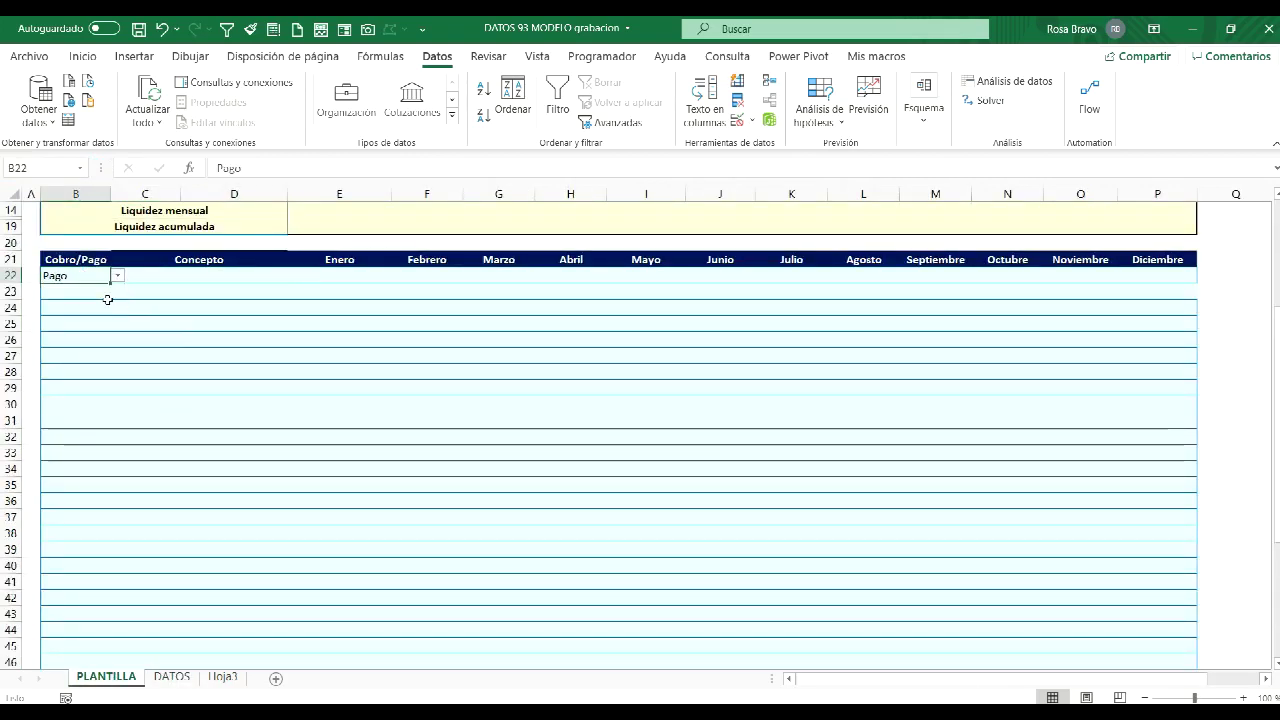
left_click(213, 277)
left_click(293, 276)
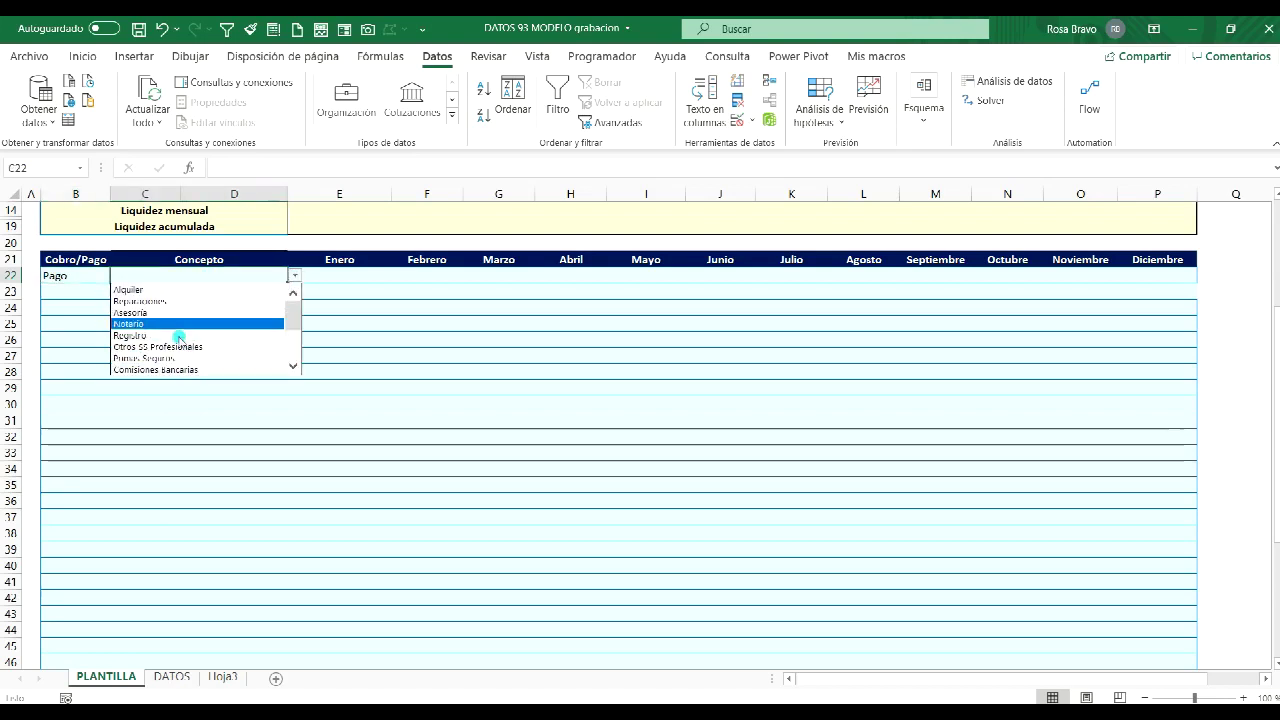
left_click(185, 277)
left_click(47, 166)
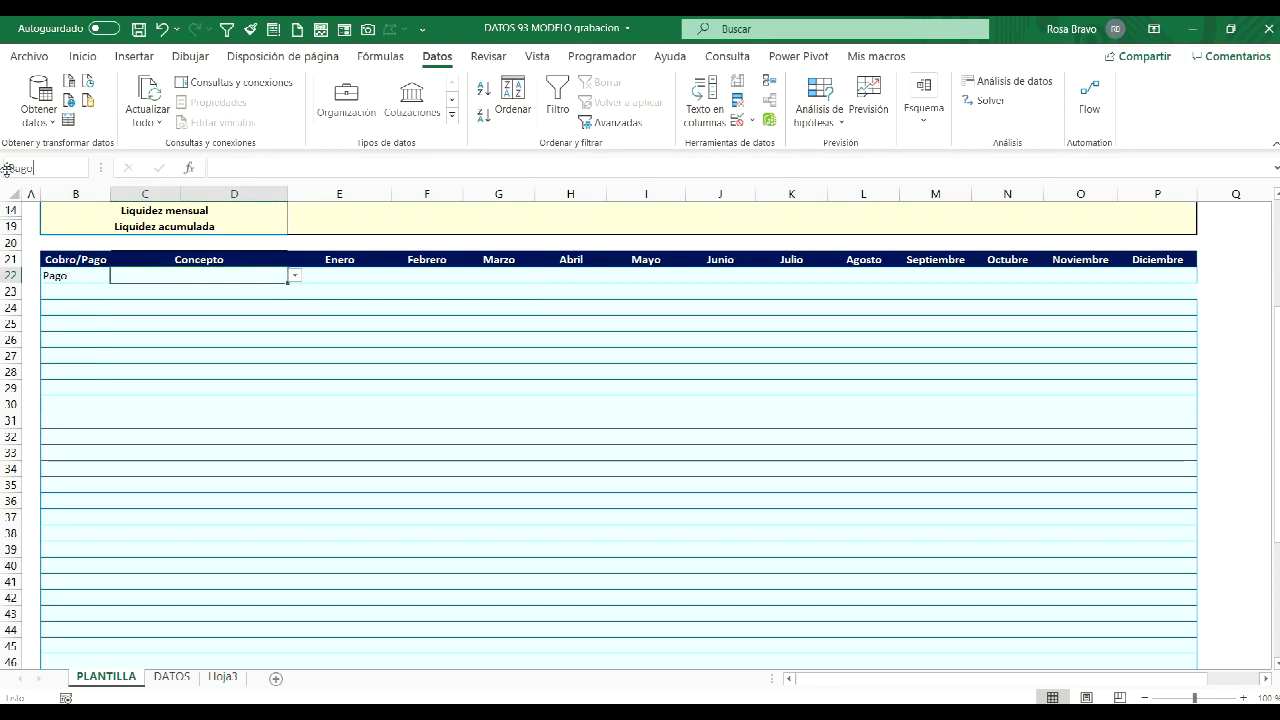
key("Return")
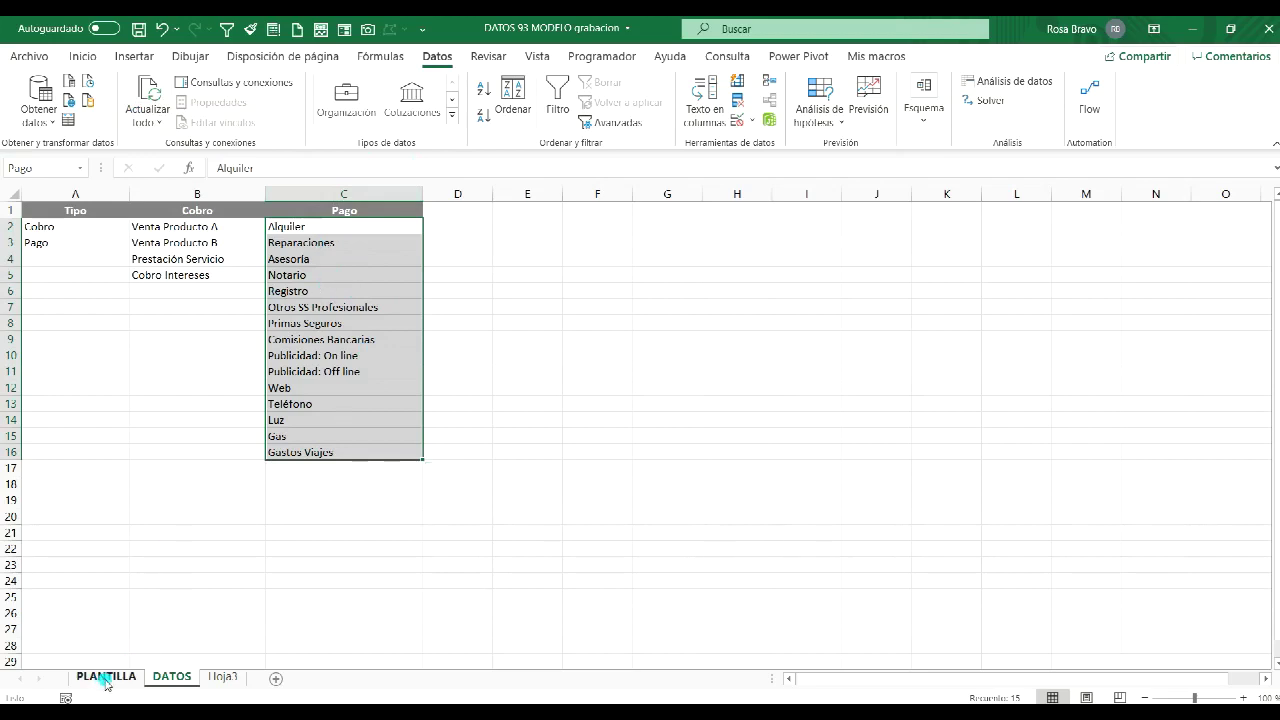
left_click(105, 677)
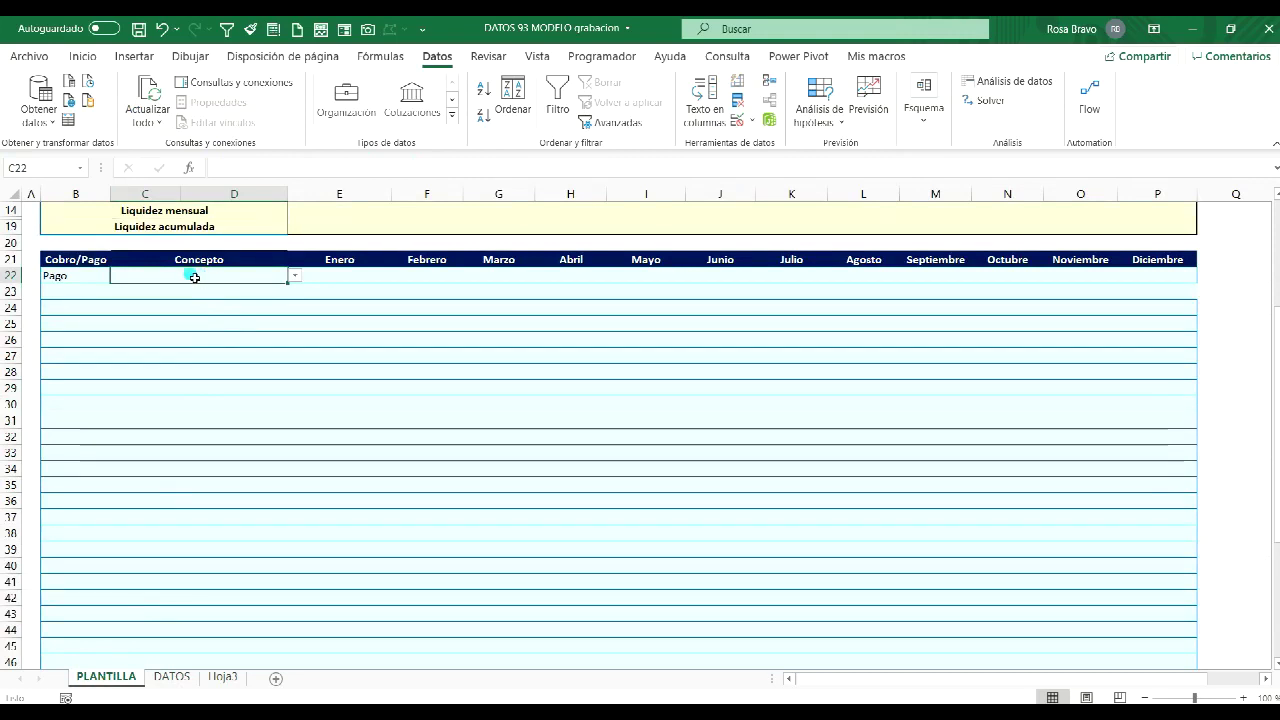
Step: Set row 22 to Cobro with the concept Venta Producto B
left_click(66, 280)
left_click(117, 280)
left_click(60, 290)
left_click(185, 282)
left_click(292, 281)
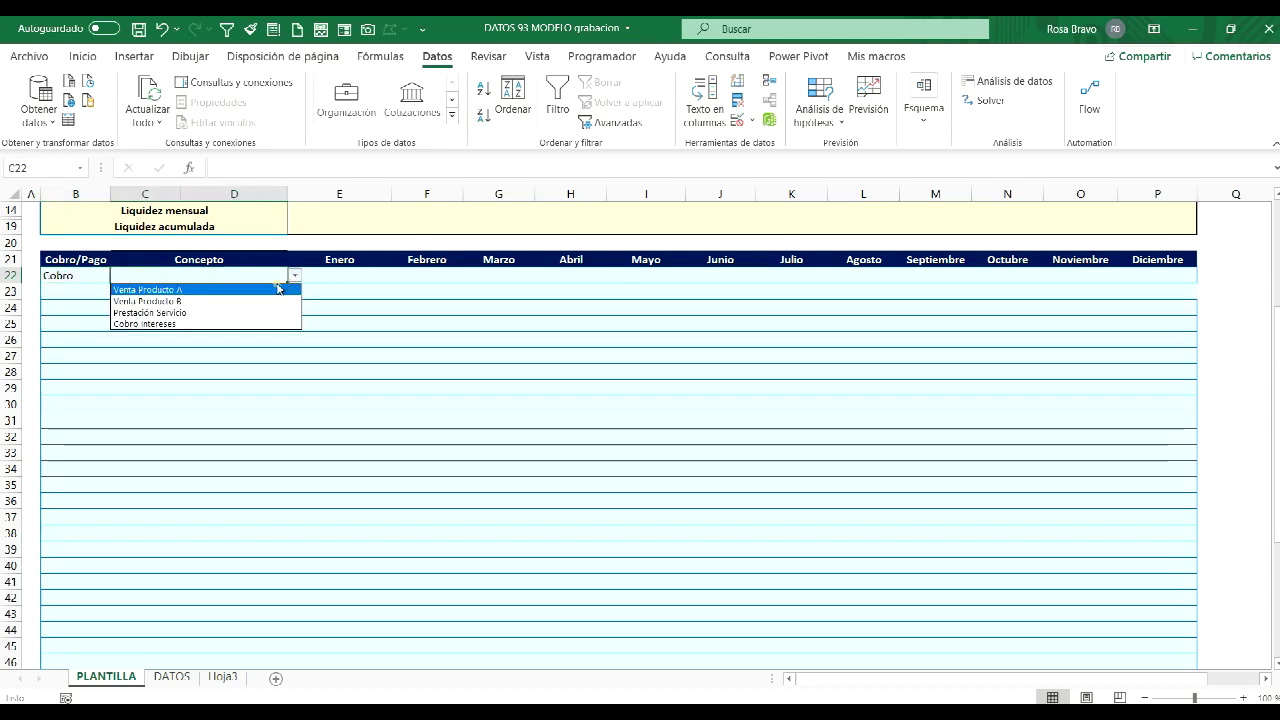
left_click(260, 298)
Step: Set row 23 to Pago with the concept Registro
left_click(82, 292)
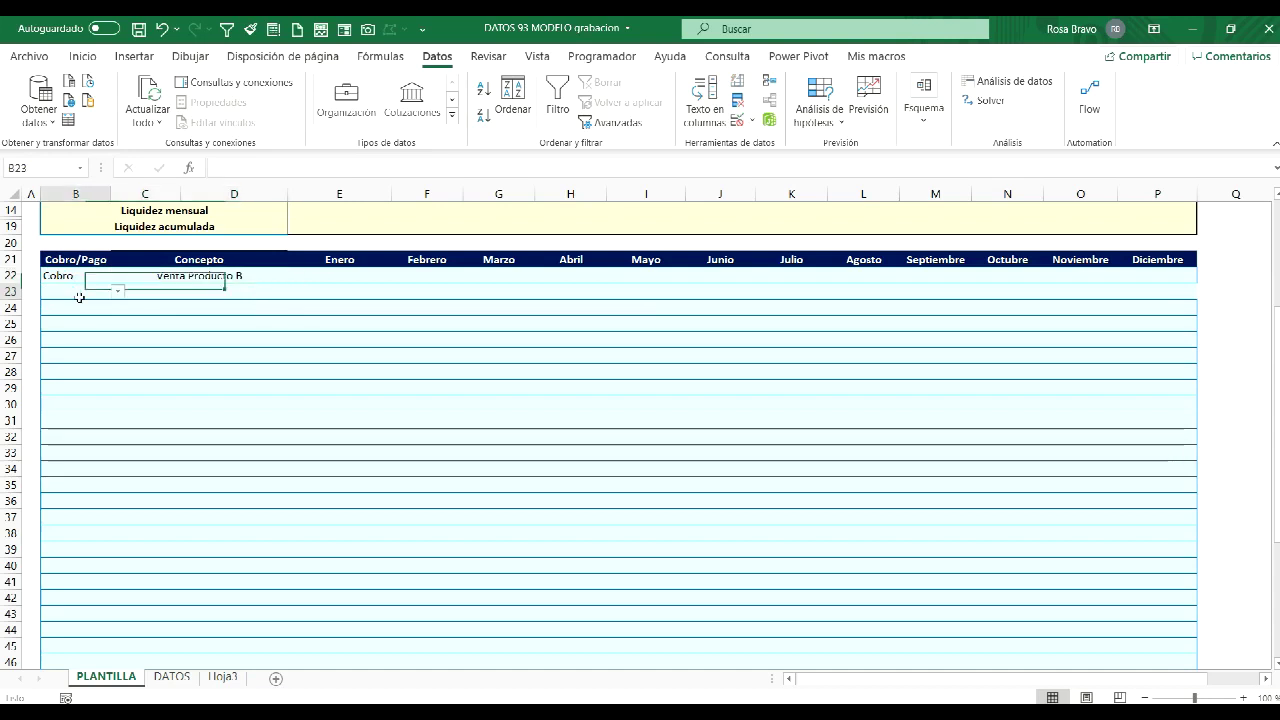
left_click(117, 291)
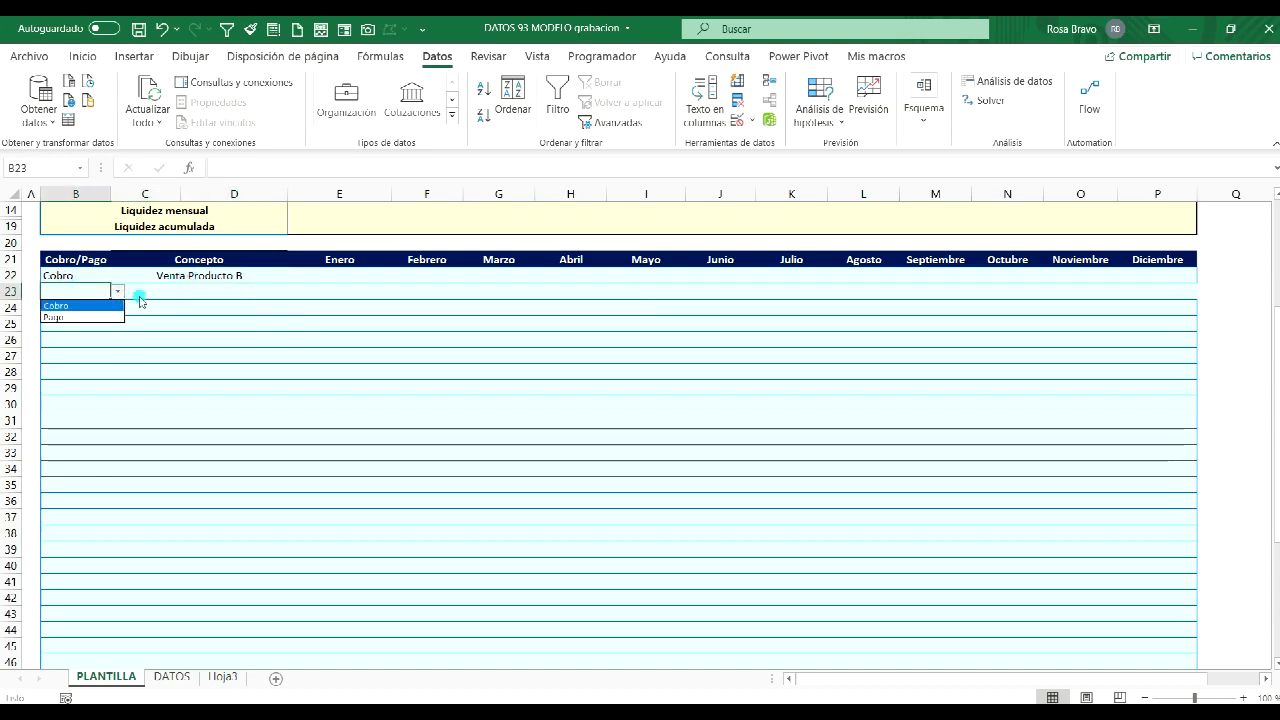
left_click(94, 319)
left_click(196, 292)
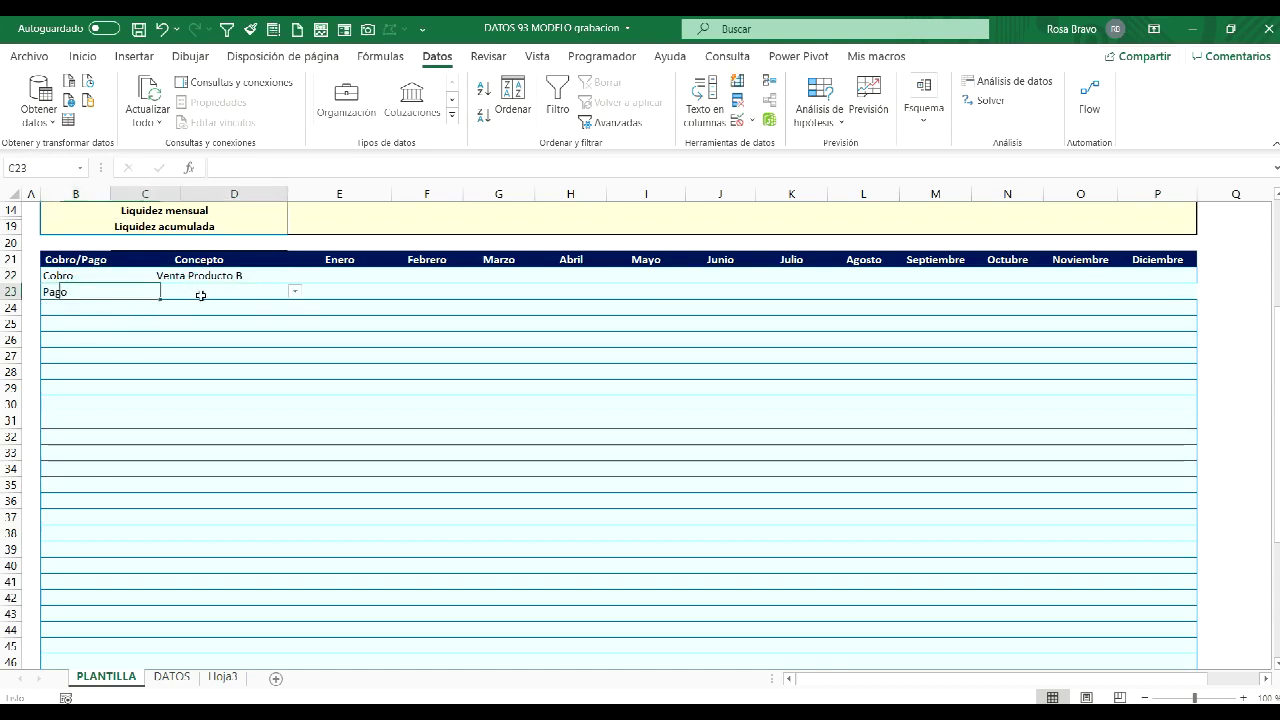
left_click(294, 291)
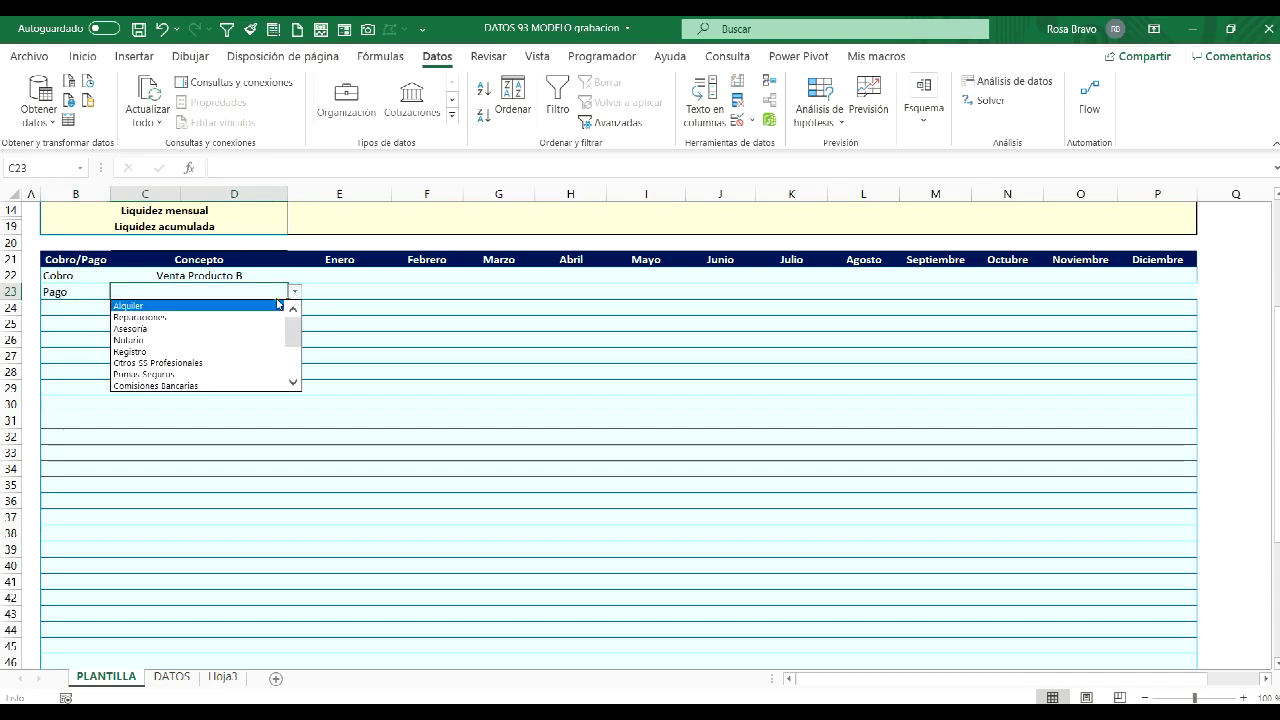
left_click(180, 351)
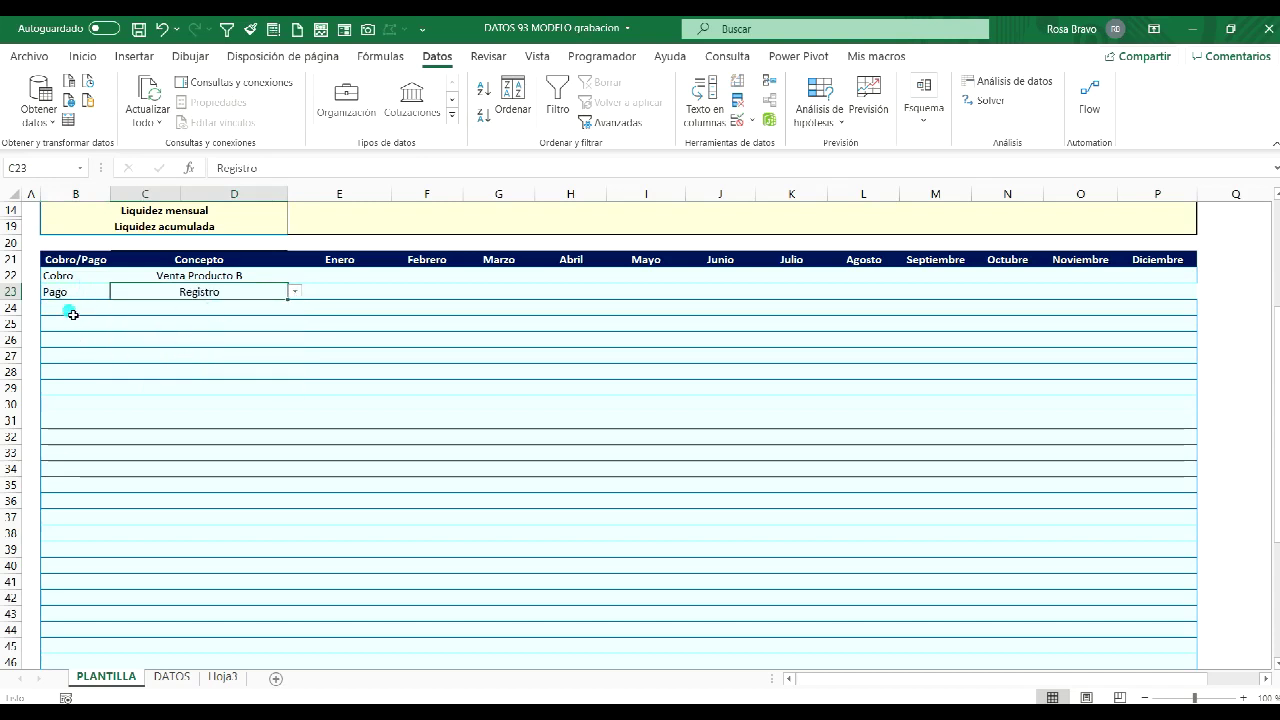
Step: Select several cells further down the entry table and scroll to review it
left_click(72, 355)
left_click(72, 485)
left_click(194, 551)
left_click(205, 452)
left_click(207, 406)
left_click(201, 371)
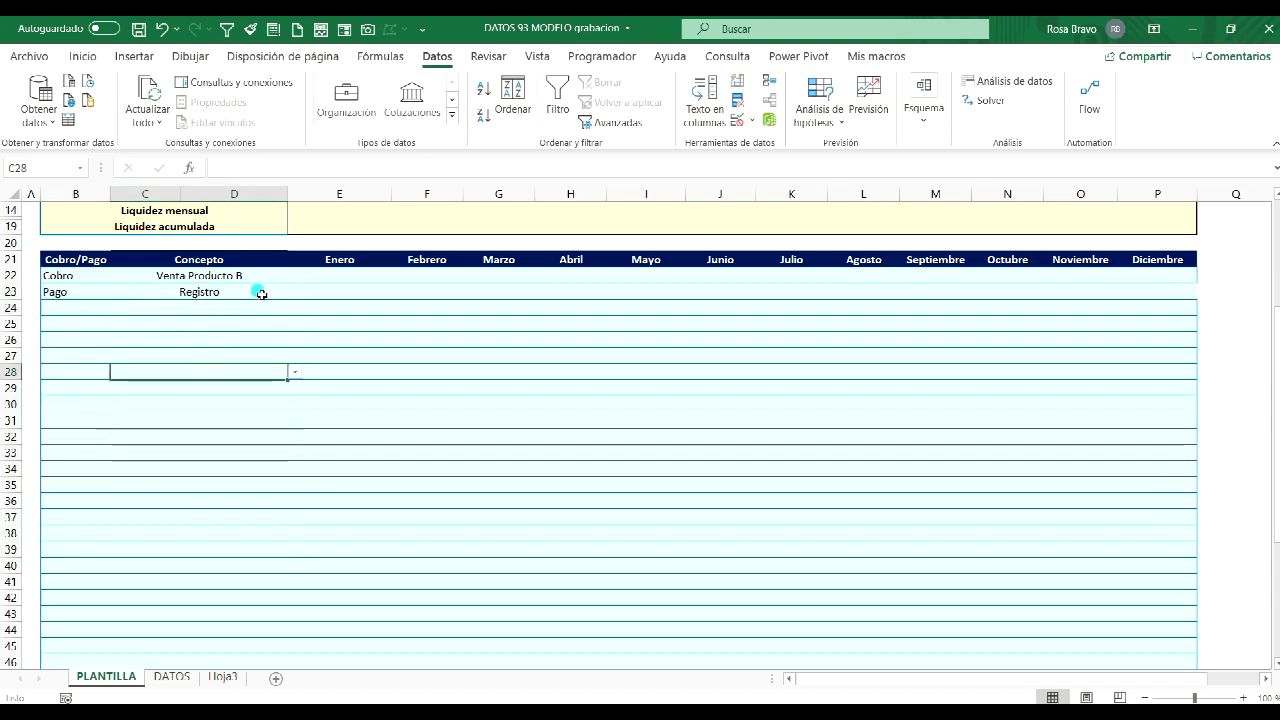
scroll(261, 293, "up", 5)
scroll(266, 300, "down", 1)
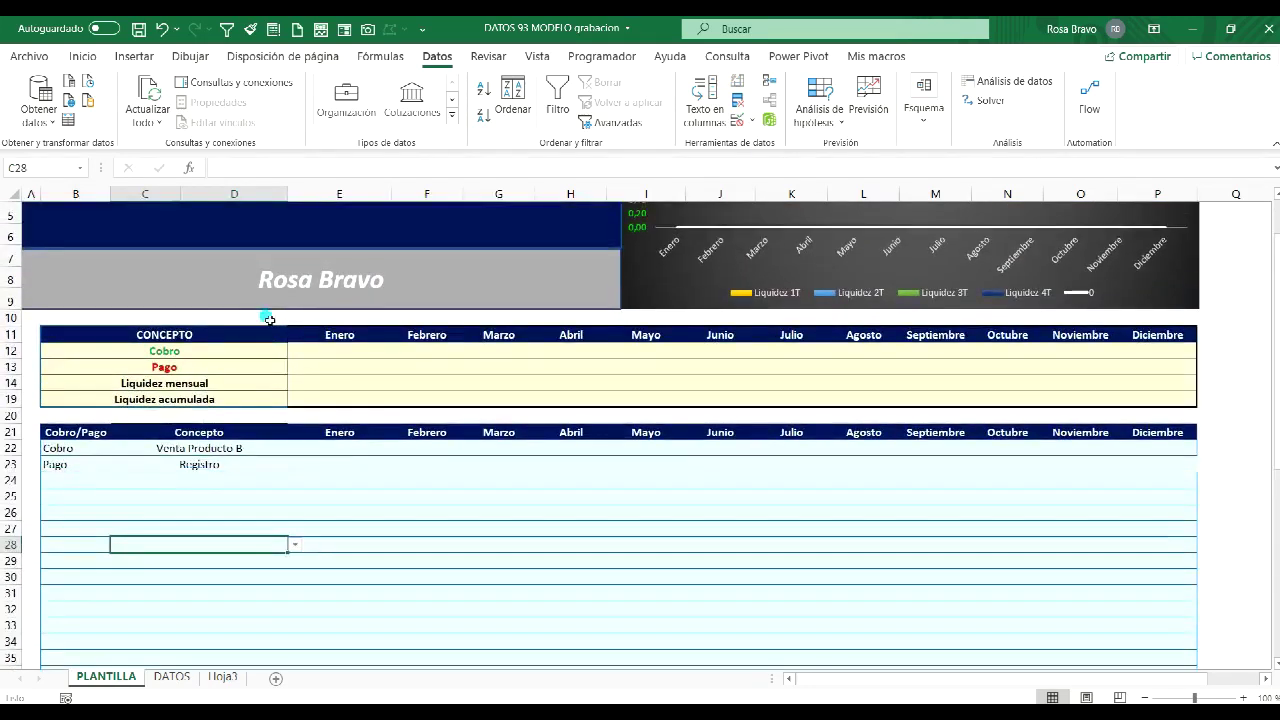
Step: Enter Venta Producto B amounts: 1500 in Febrero, 1000 in Mayo, 1200 in Agosto
left_click(352, 452)
left_click(568, 452)
left_click(722, 450)
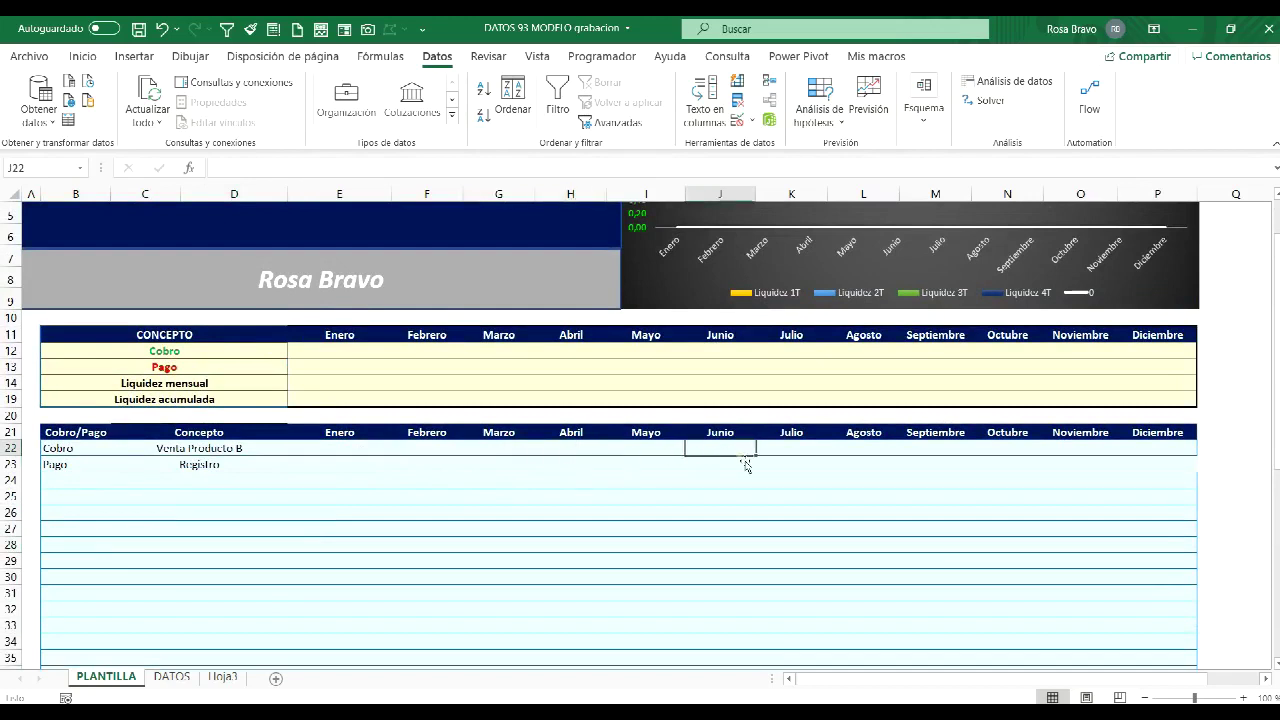
left_click(762, 450)
left_click(425, 452)
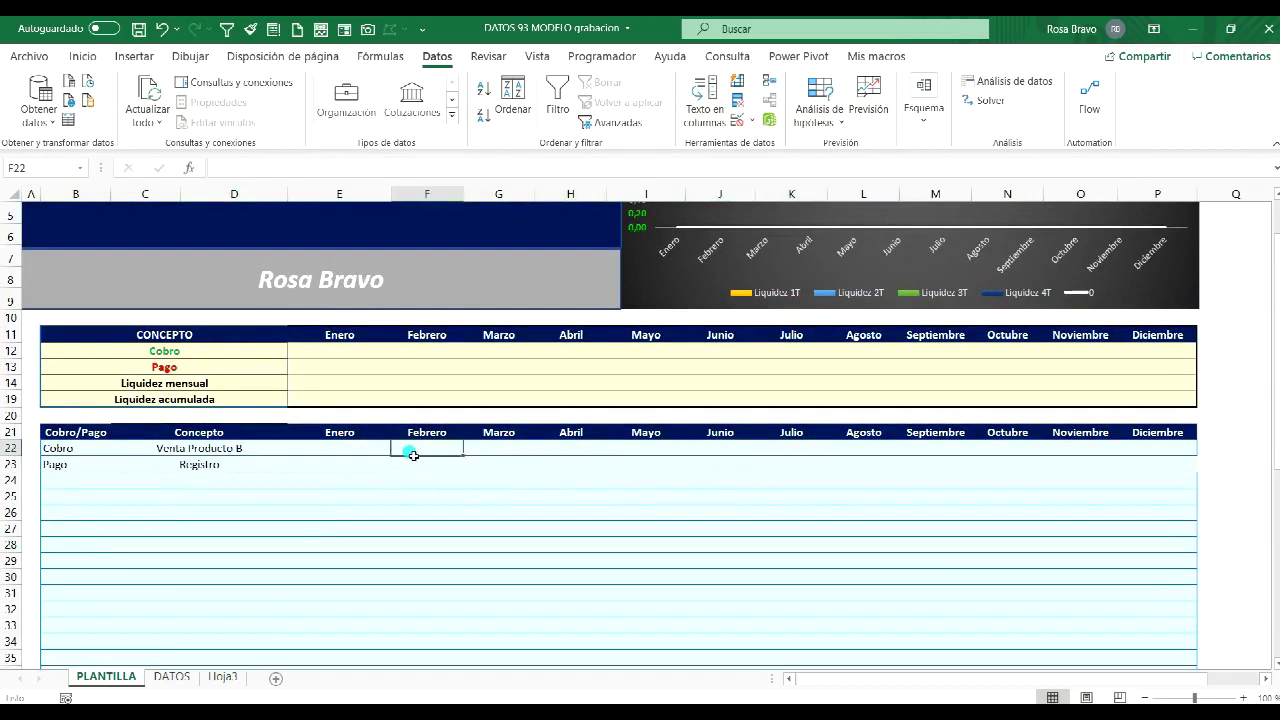
type("1")
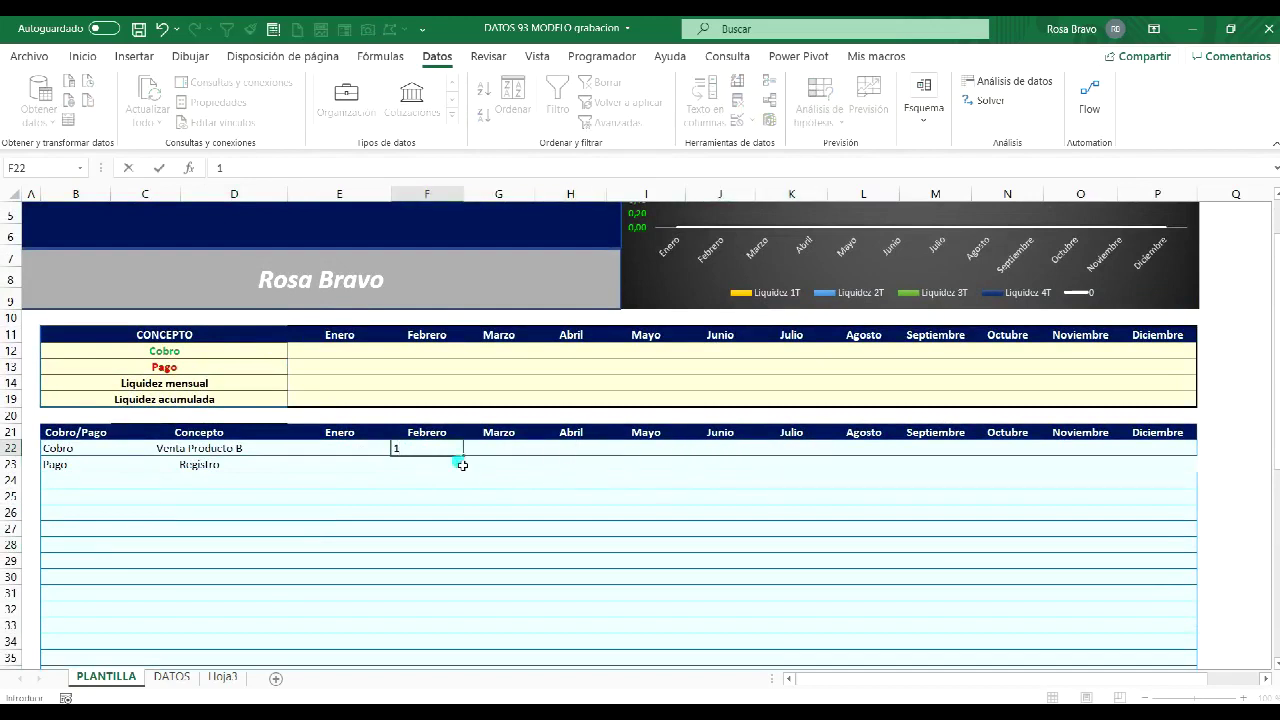
key("Tab")
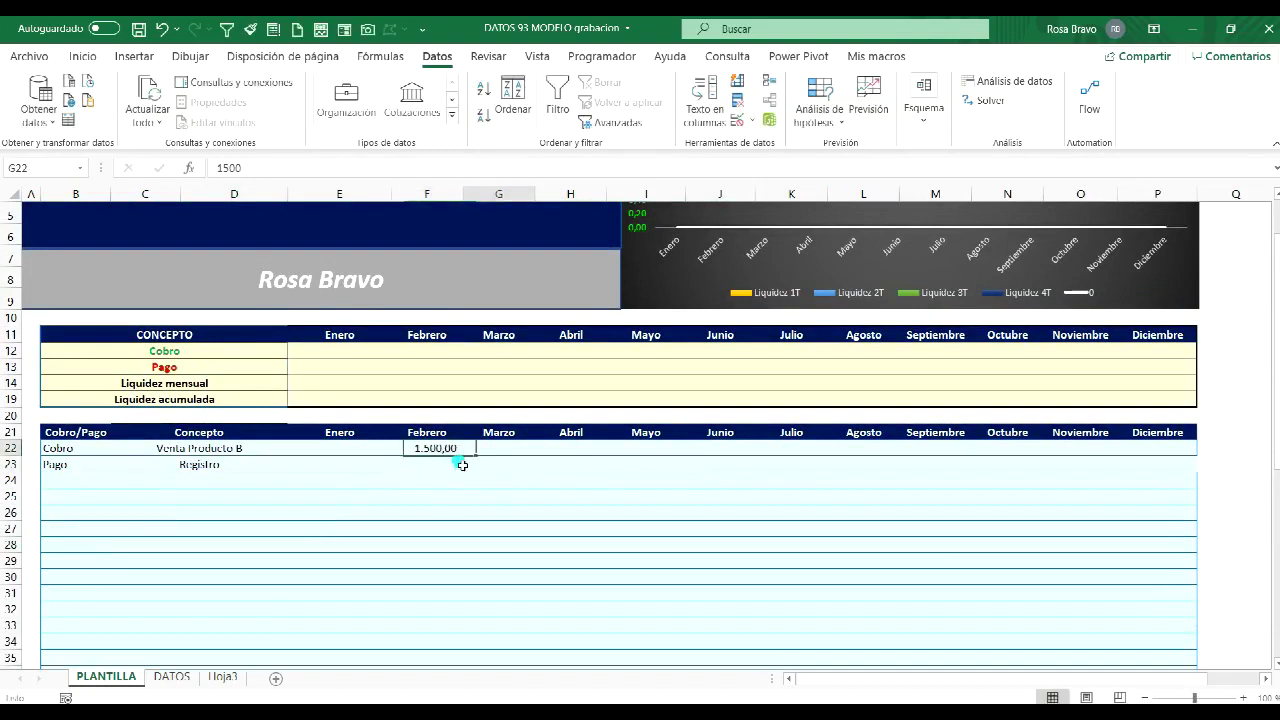
key("Right")
key("Right")
type("1")
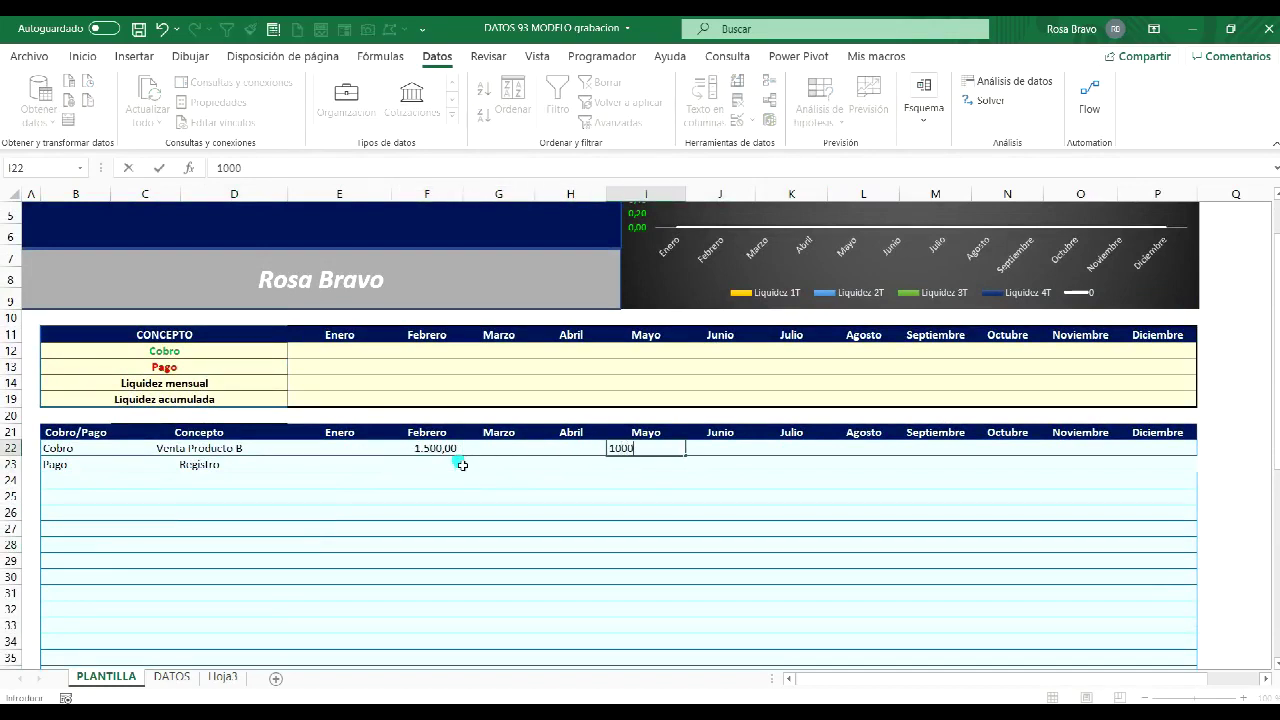
key("Tab")
key("Right")
key("Right")
type("1200")
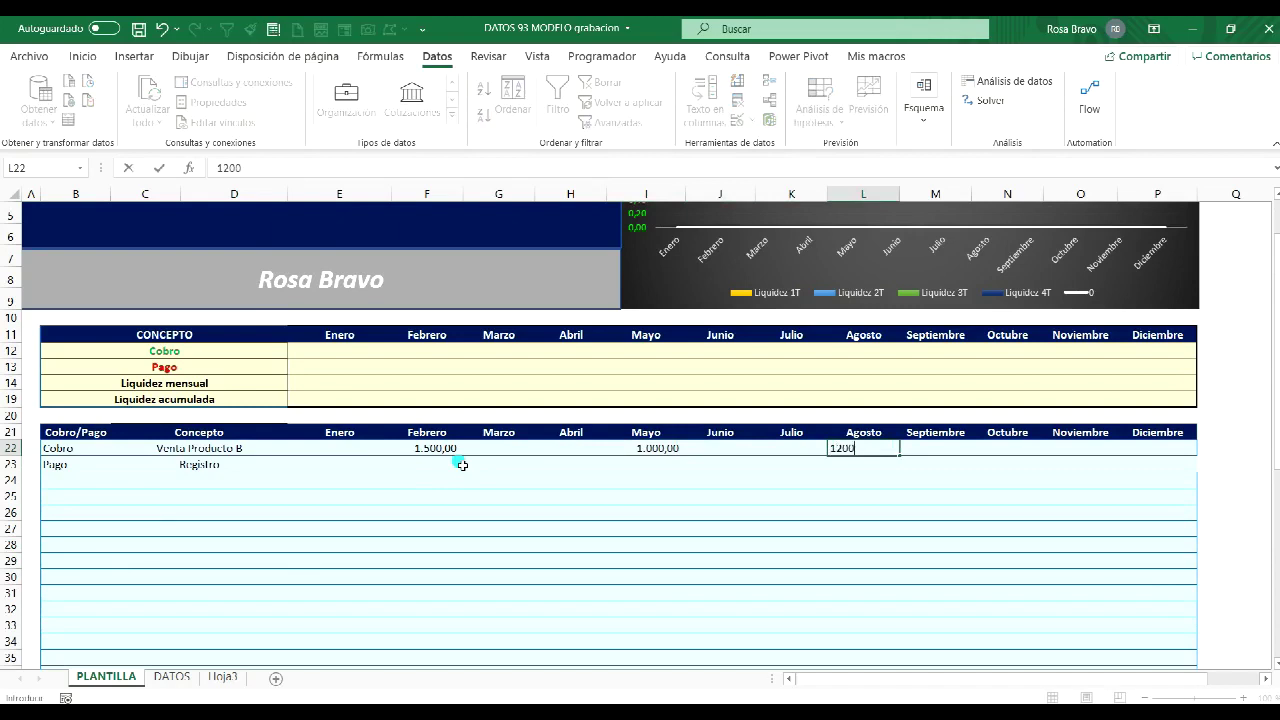
key("Tab")
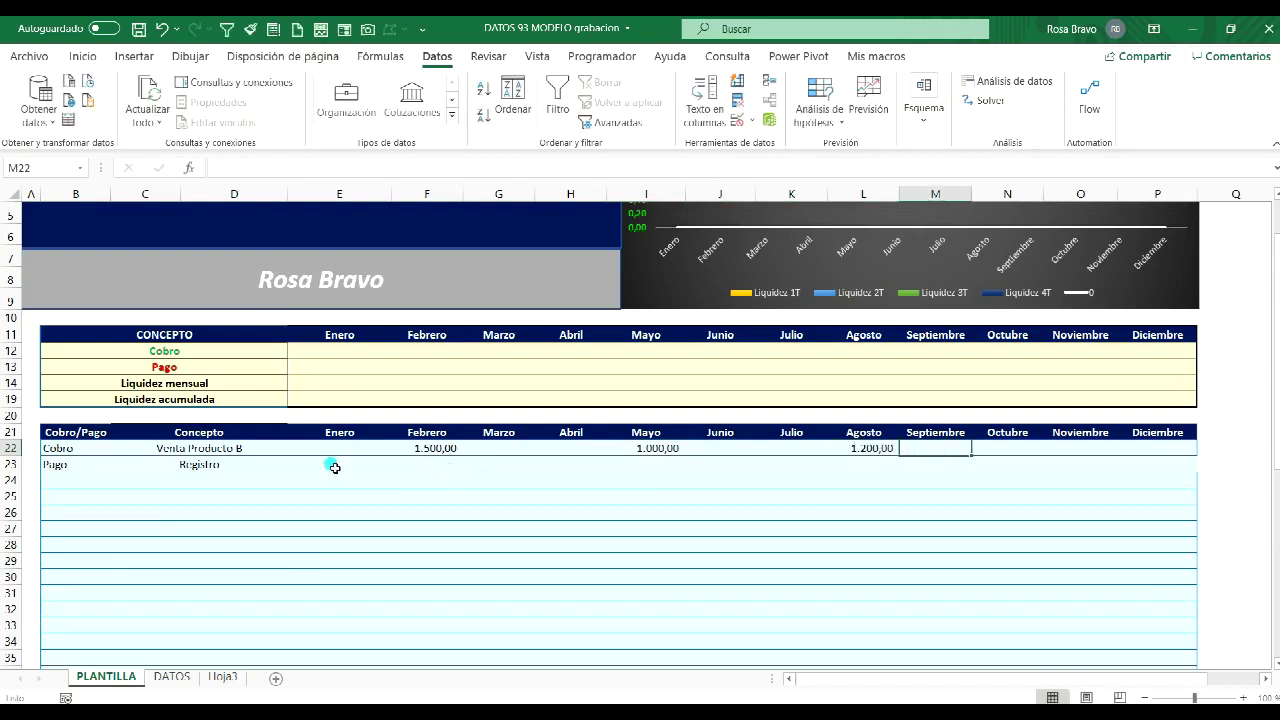
Step: Enter Registro amounts: 100 in Enero, 120 in Abril, 120 in Julio, 200 in Octubre
left_click(325, 472)
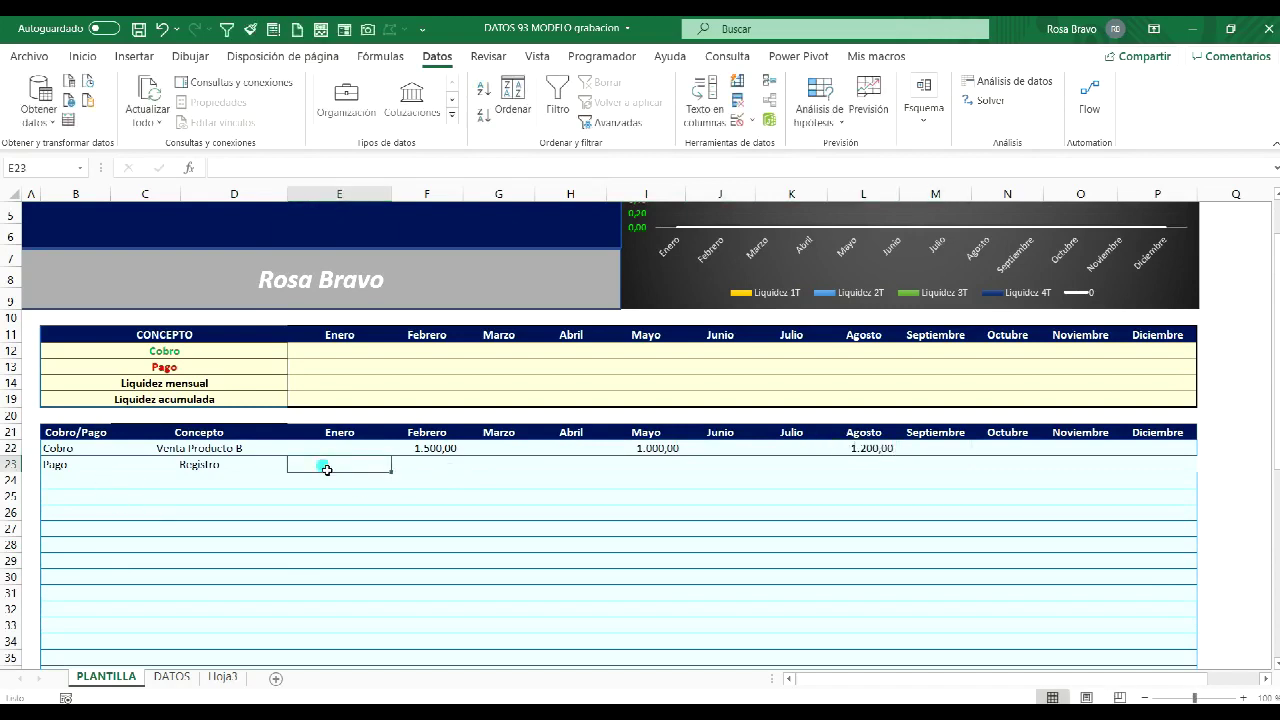
type("100")
key("Tab")
key("Right")
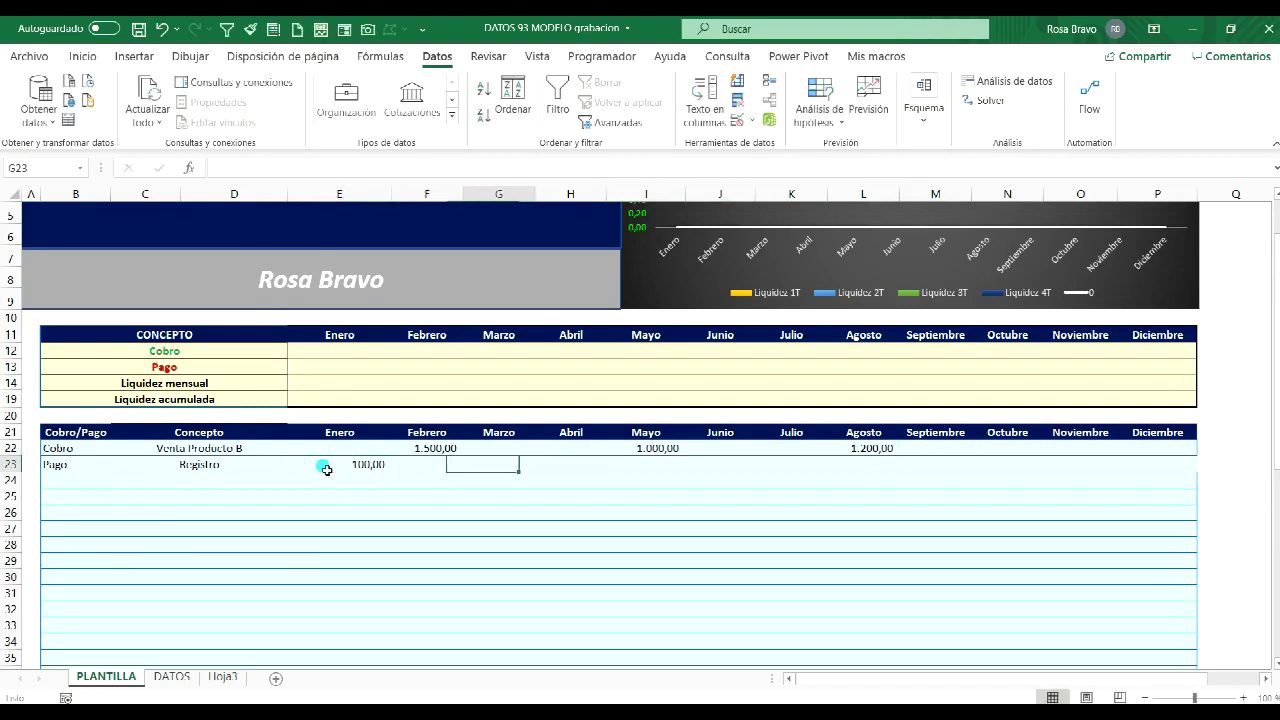
key("Right")
type("120")
key("Tab")
key("Right")
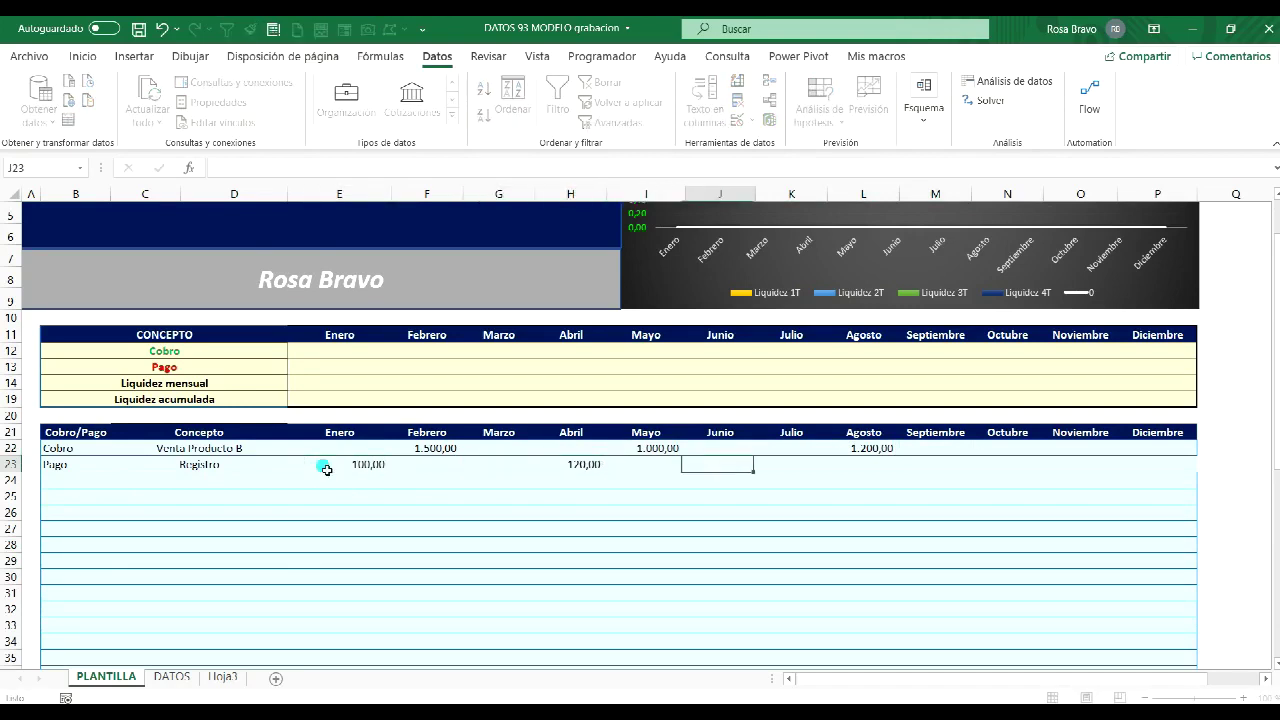
key("Right")
type("1")
key("Tab")
key("Right")
key("Right")
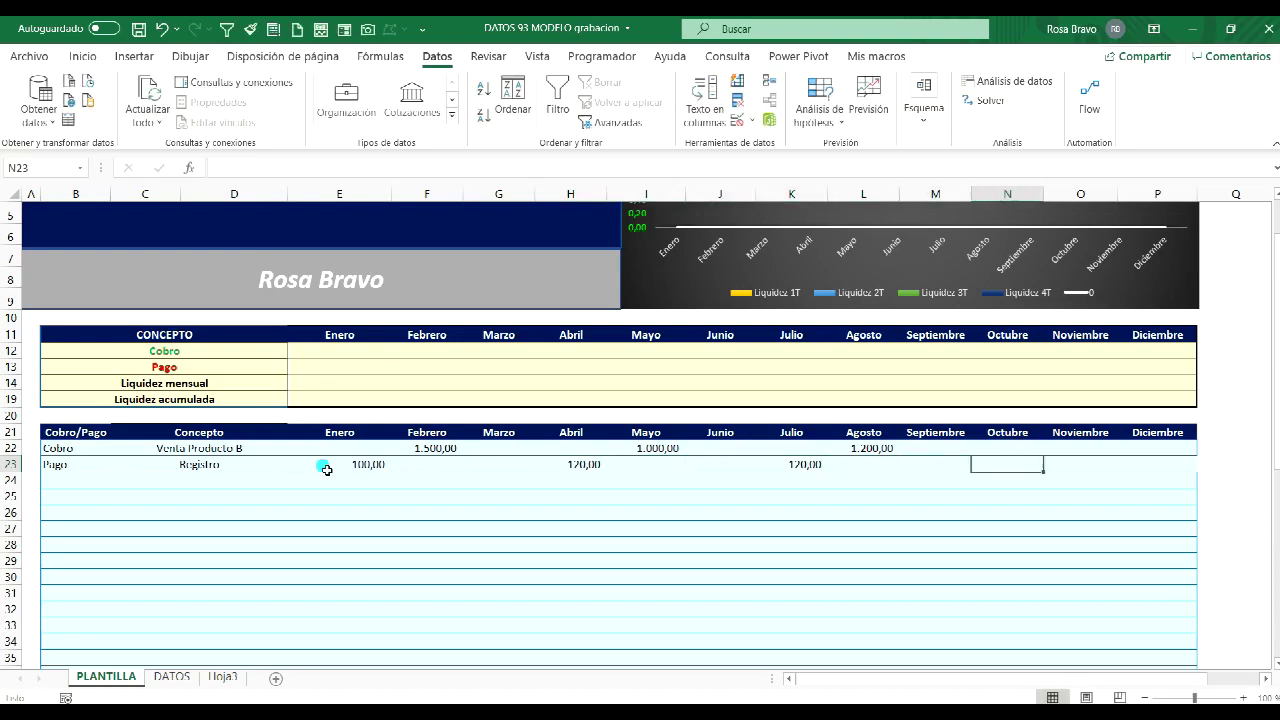
type("200")
key("Tab")
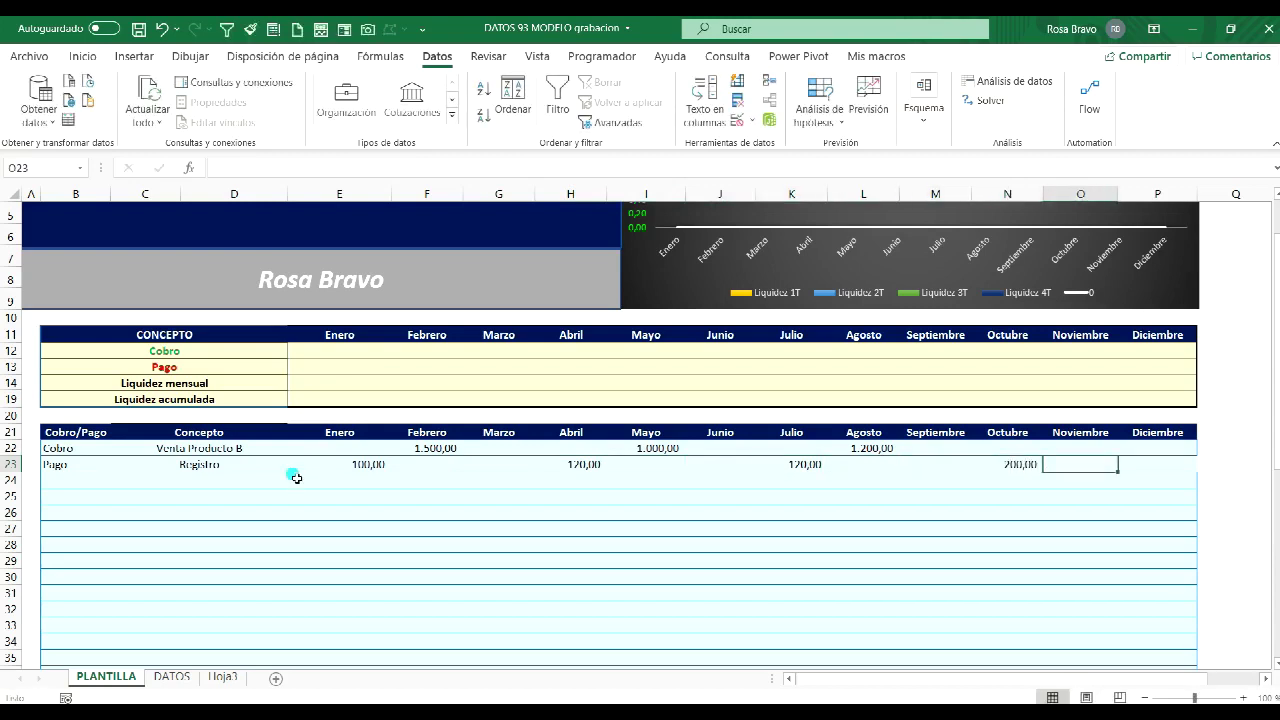
Step: Set row 24's type to Pago and select a block across the entry table
left_click(85, 480)
left_click(119, 480)
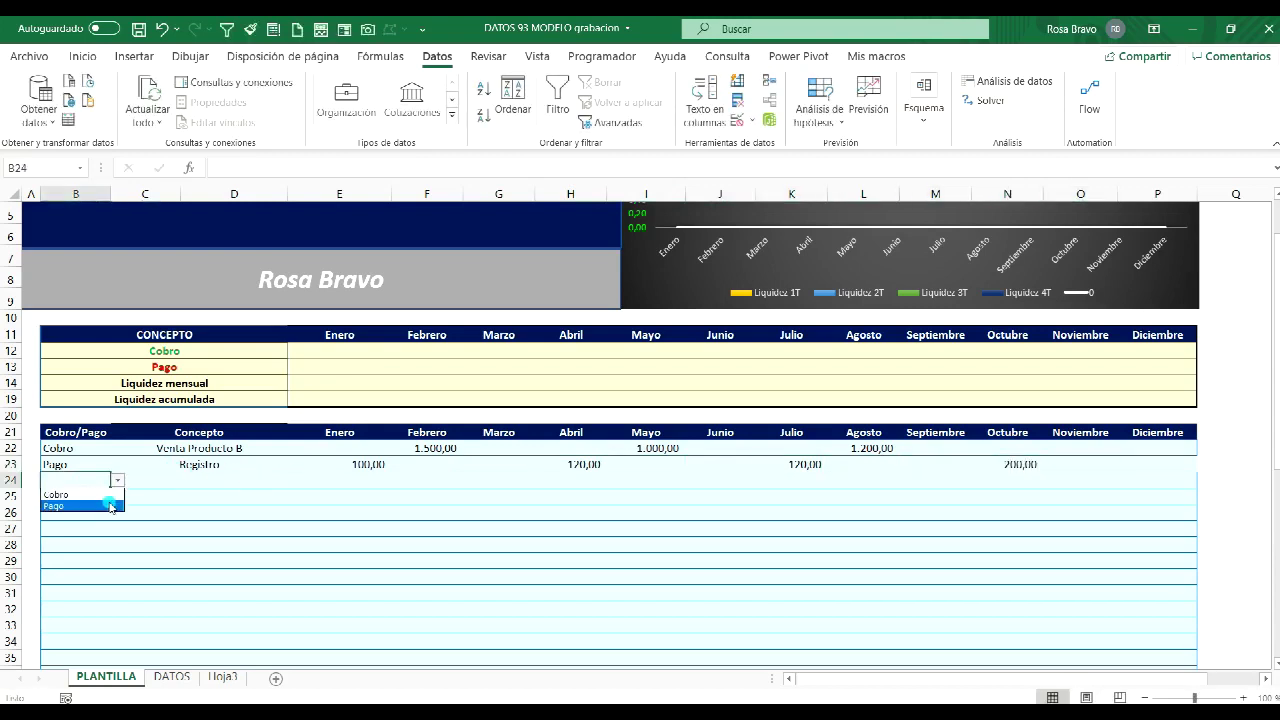
left_click(60, 505)
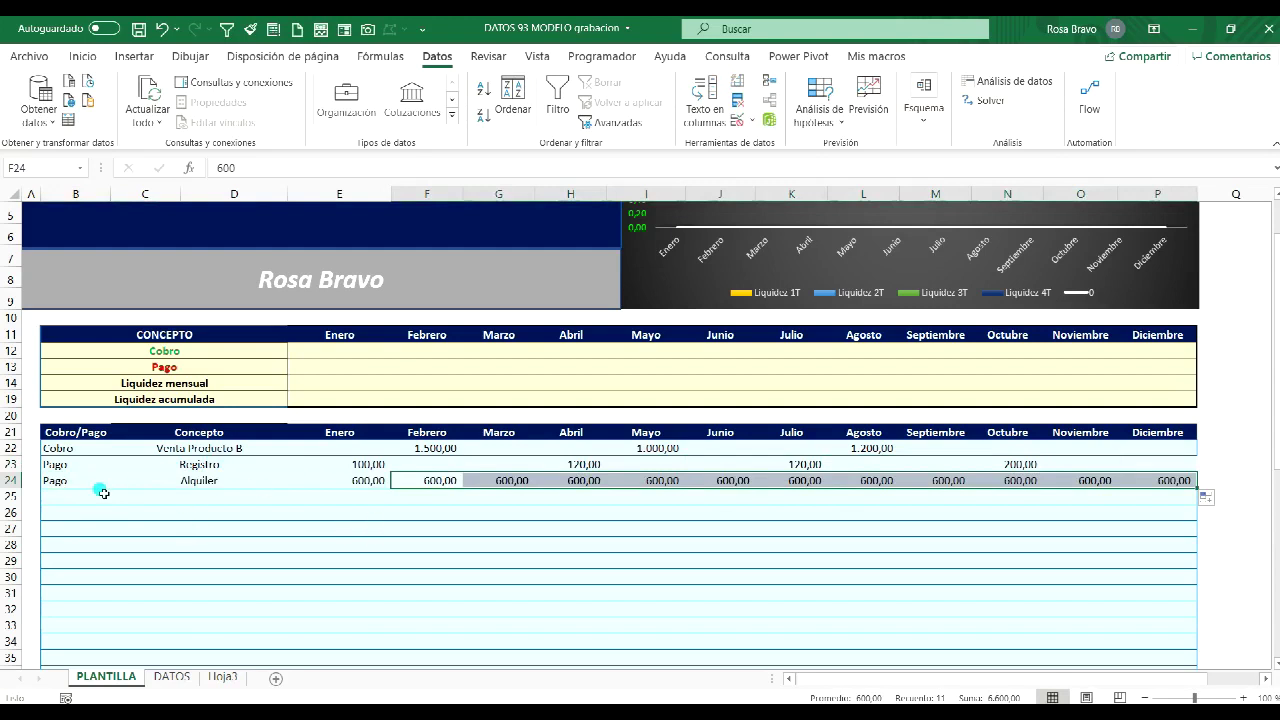
scroll(103, 493, "down", 6)
scroll(107, 511, "down", 3)
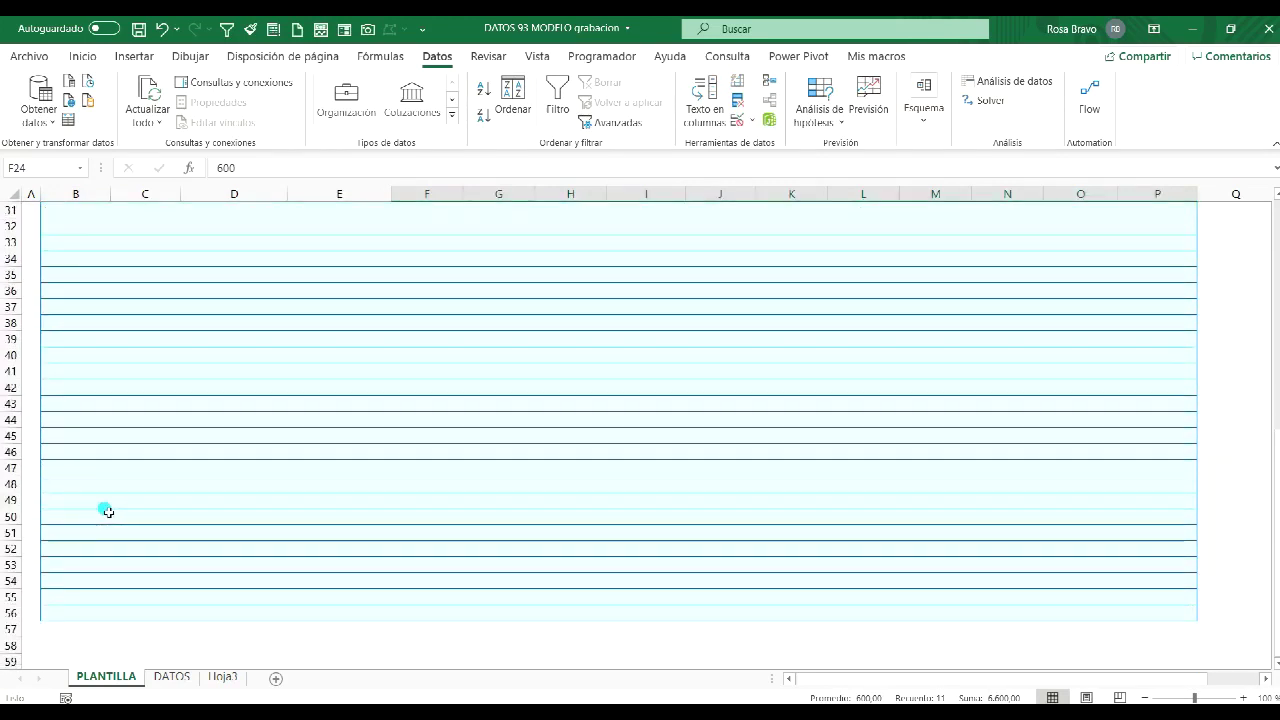
scroll(106, 506, "up", 7)
scroll(106, 506, "up", 3)
scroll(473, 562, "down", 2)
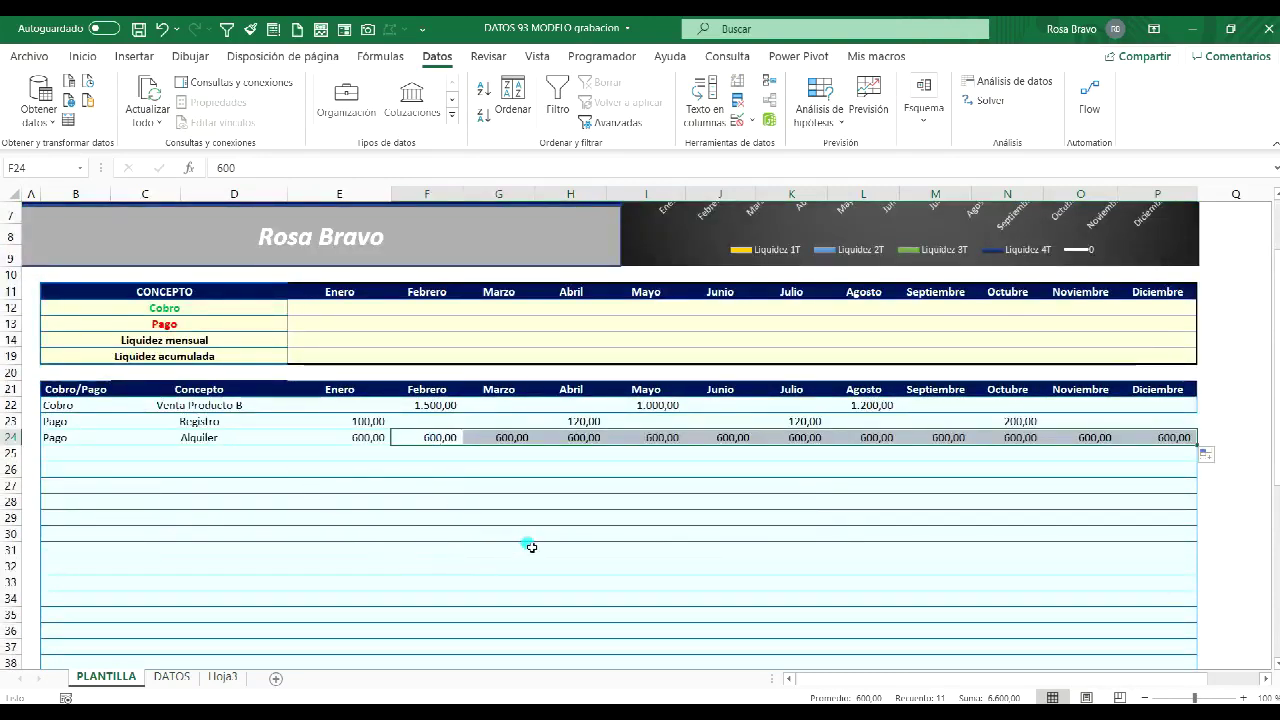
scroll(539, 538, "up", 2)
mouse_move(75, 534)
left_mouse_down()
mouse_move(148, 568)
mouse_move(1155, 570)
left_mouse_up()
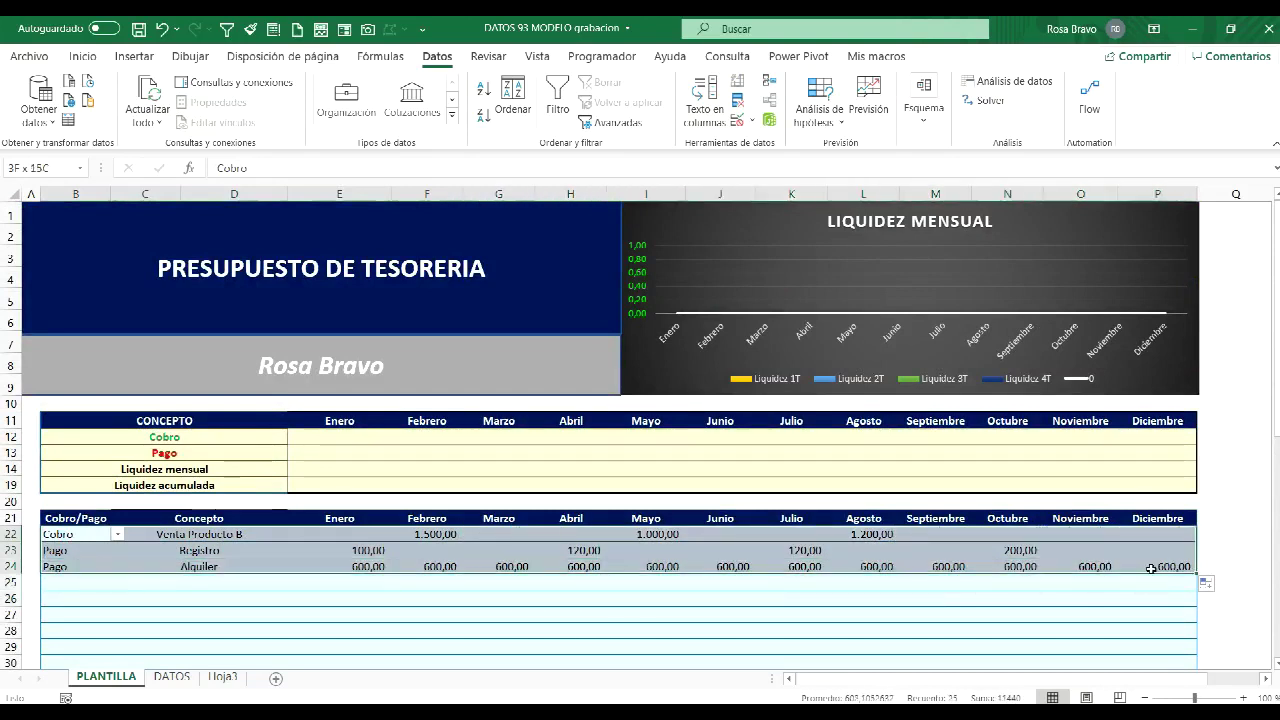
left_click(319, 447)
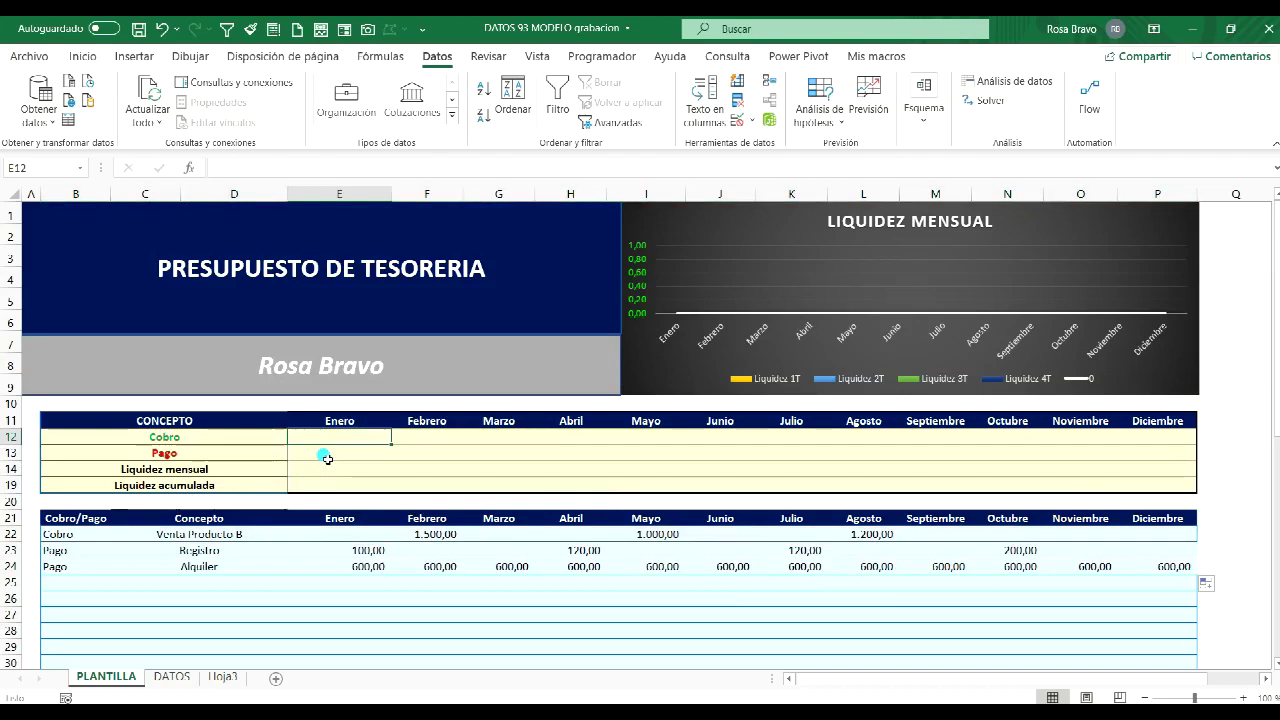
left_click(334, 437)
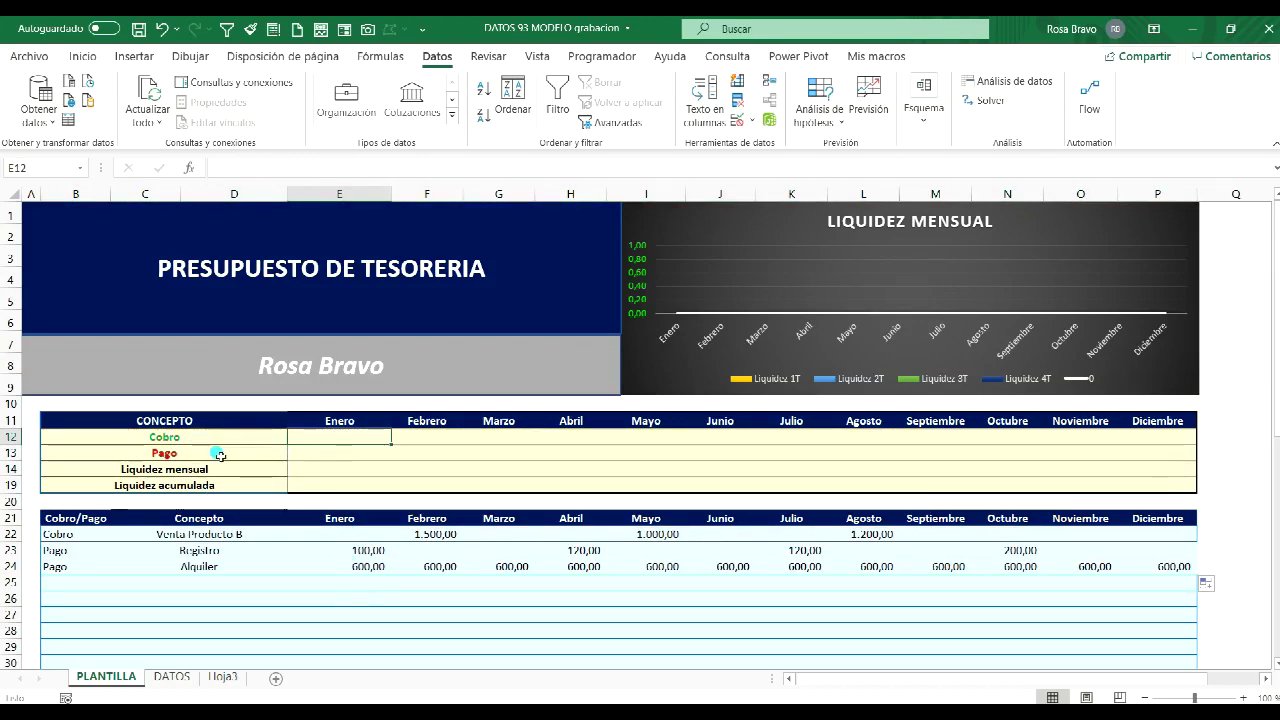
left_click(316, 459)
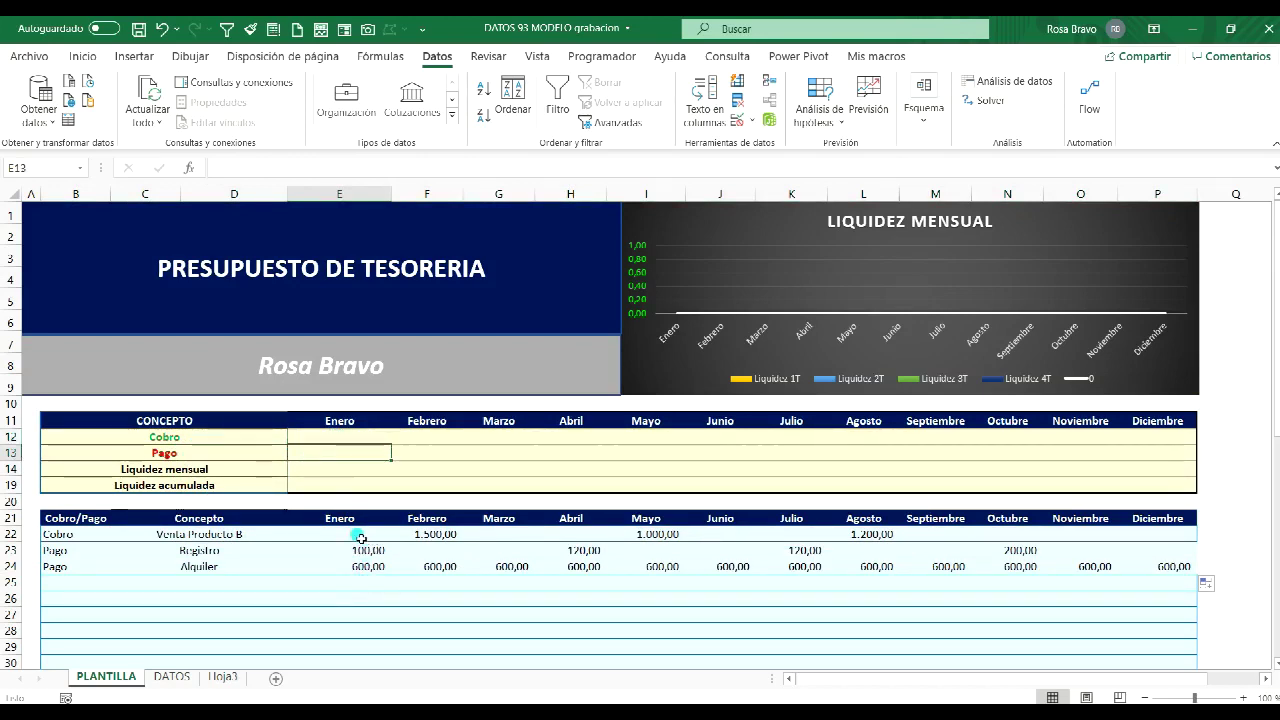
left_click(338, 441)
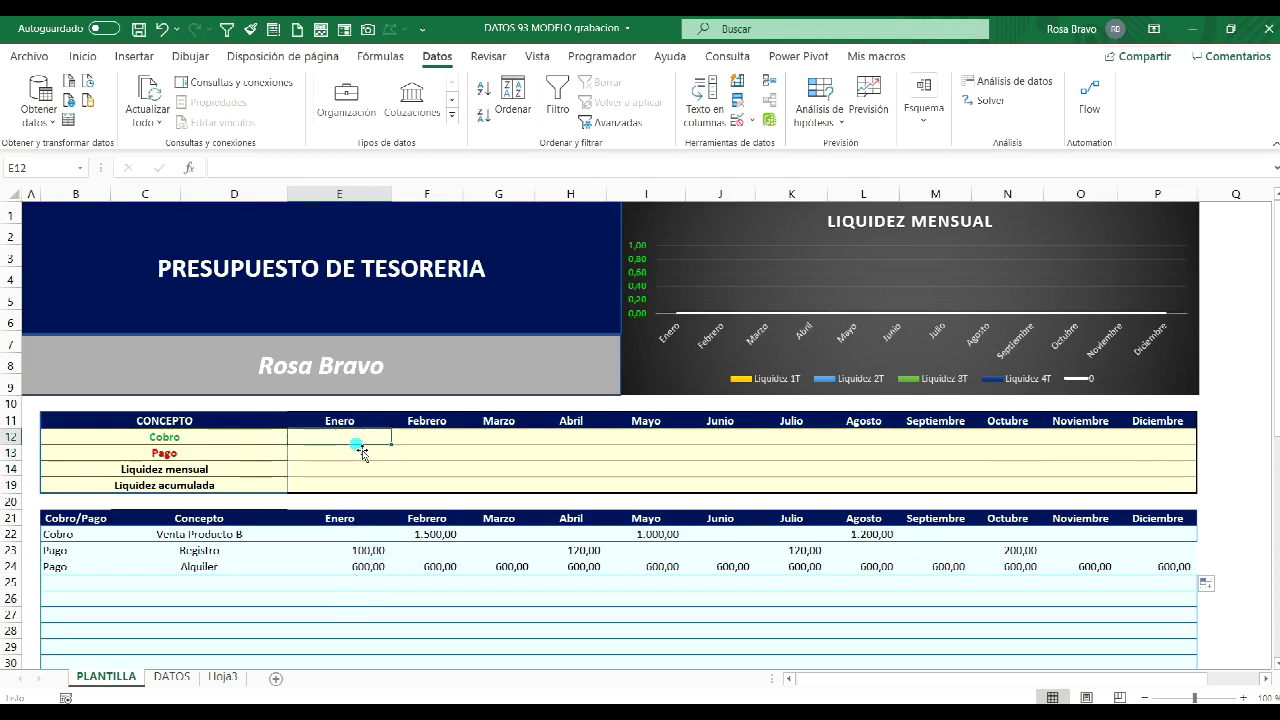
type("=sumar.si")
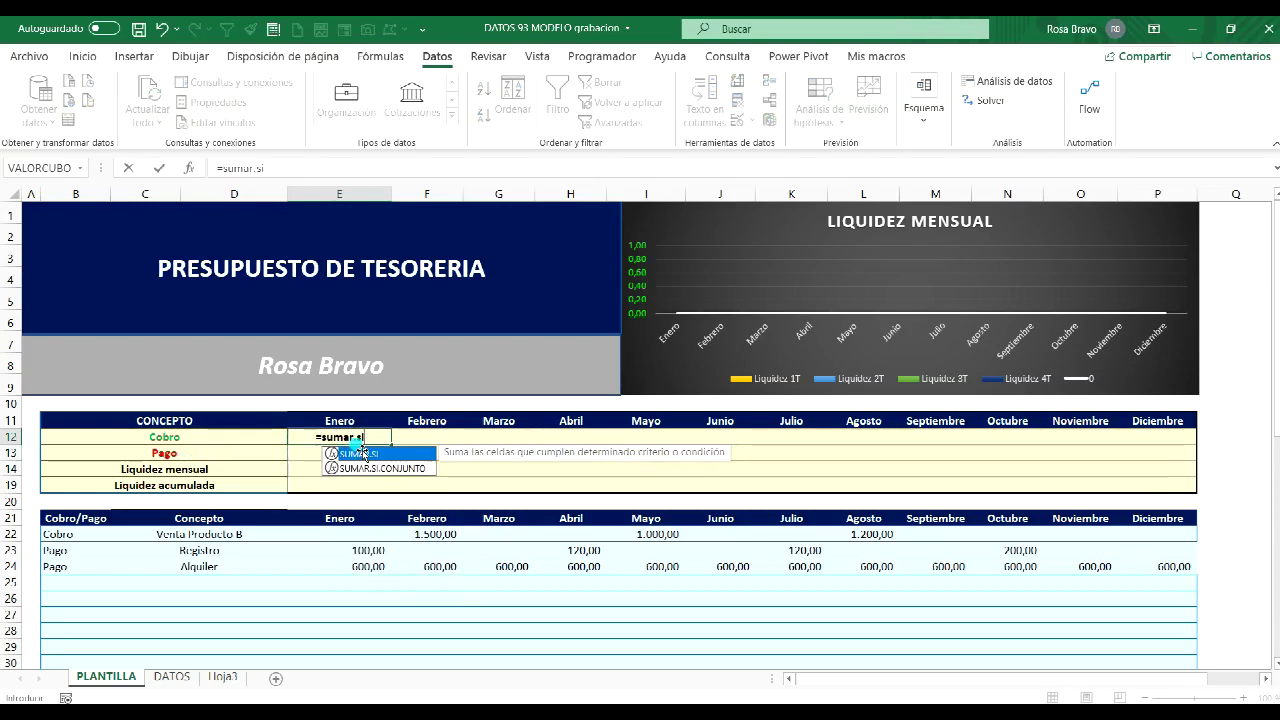
type("(")
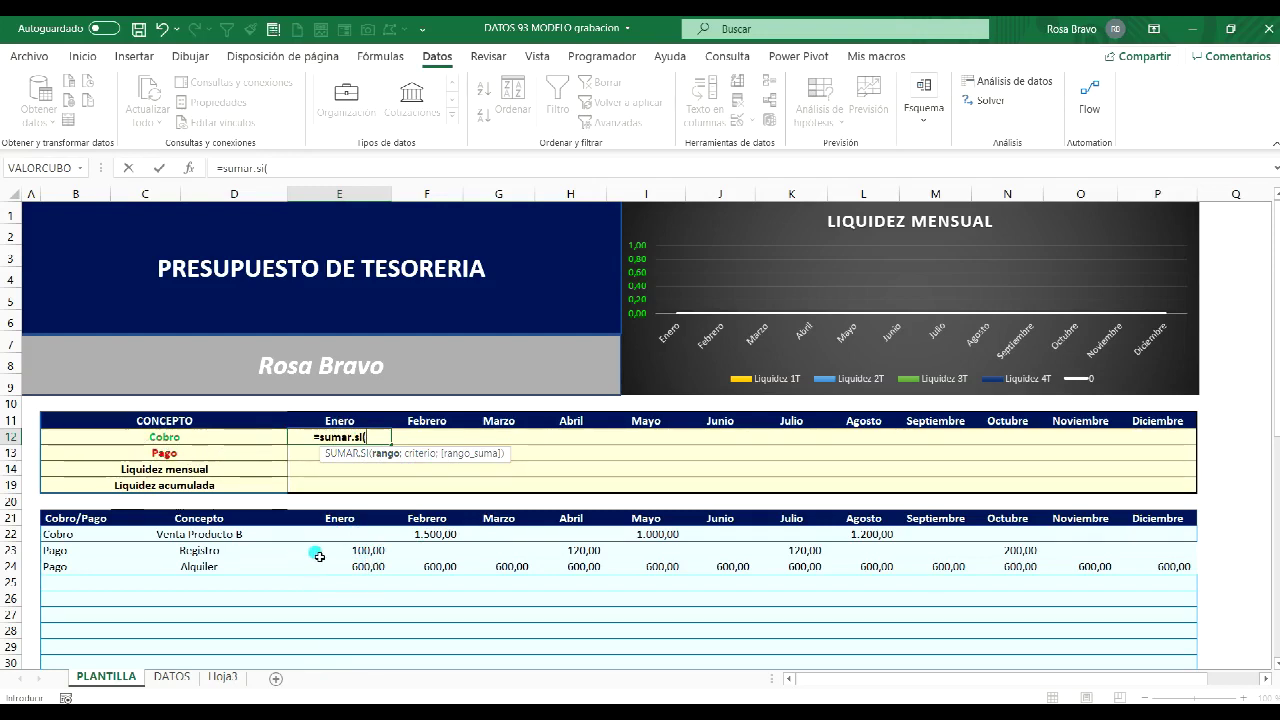
key("Escape")
left_click(362, 534)
scroll(360, 540, "down", 3)
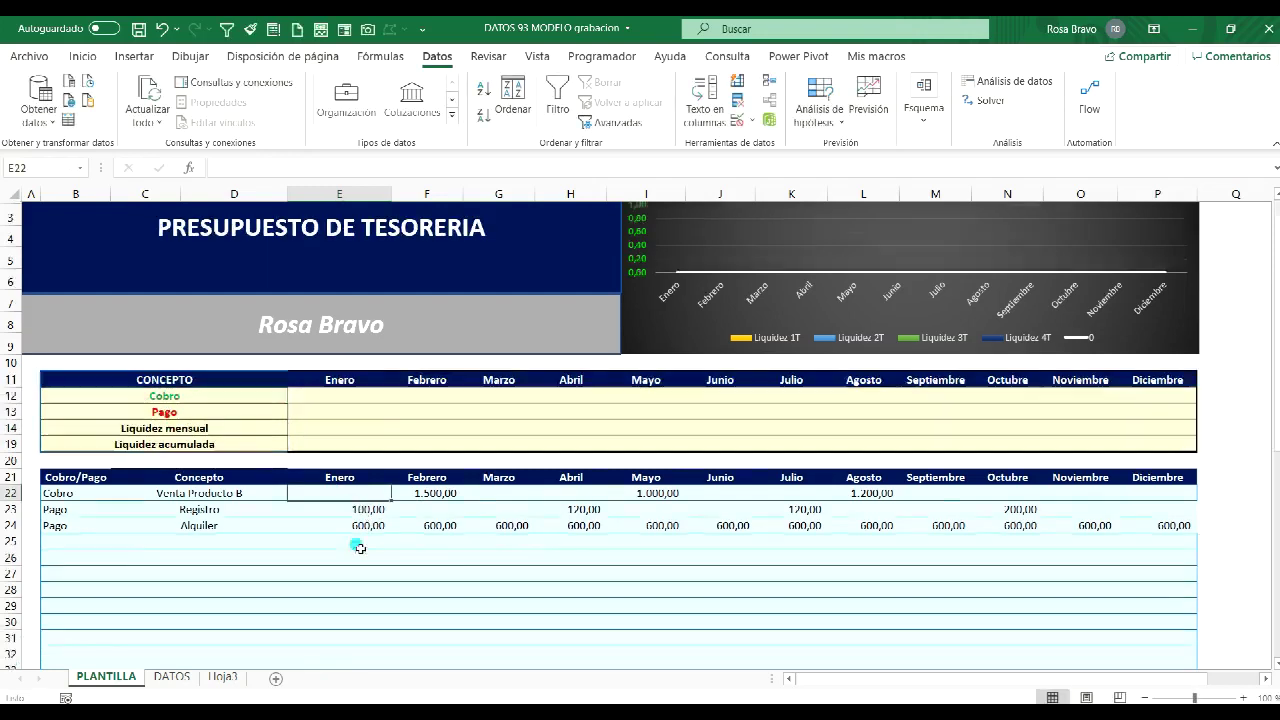
scroll(360, 548, "down", 3)
scroll(360, 548, "down", 5)
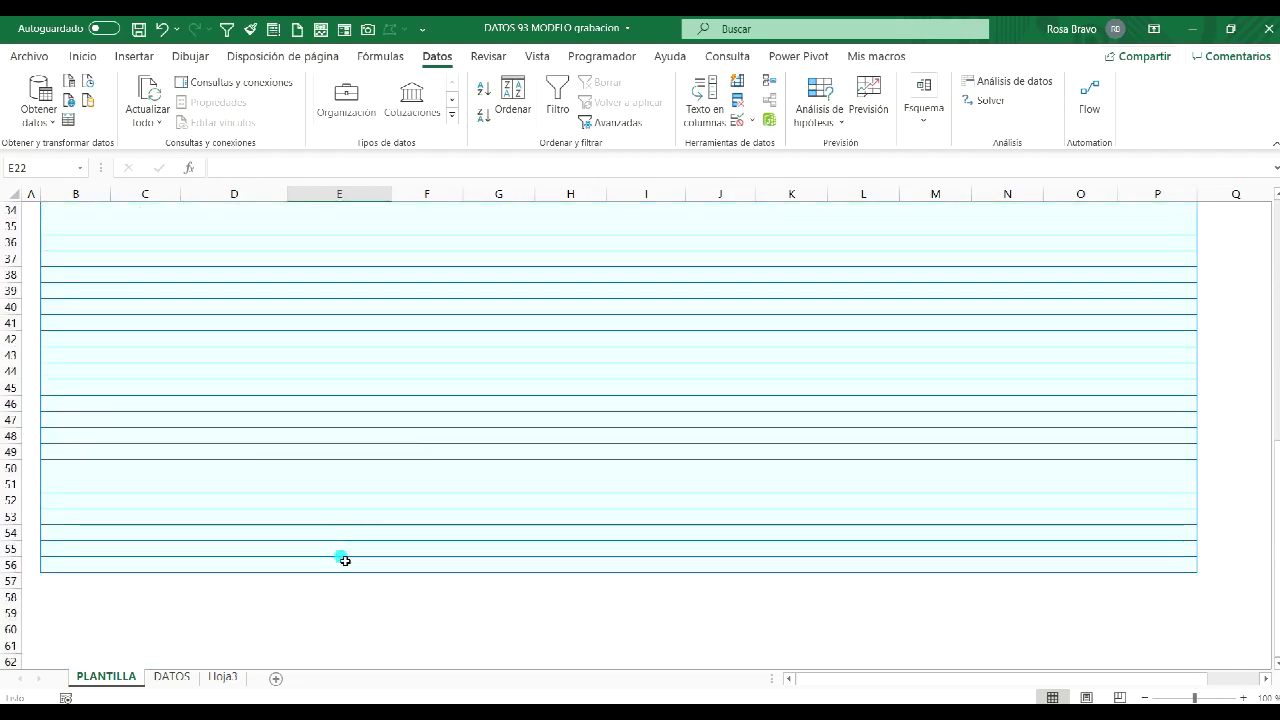
left_click(340, 570, "shift")
scroll(340, 570, "up", 4)
scroll(357, 483, "up", 2)
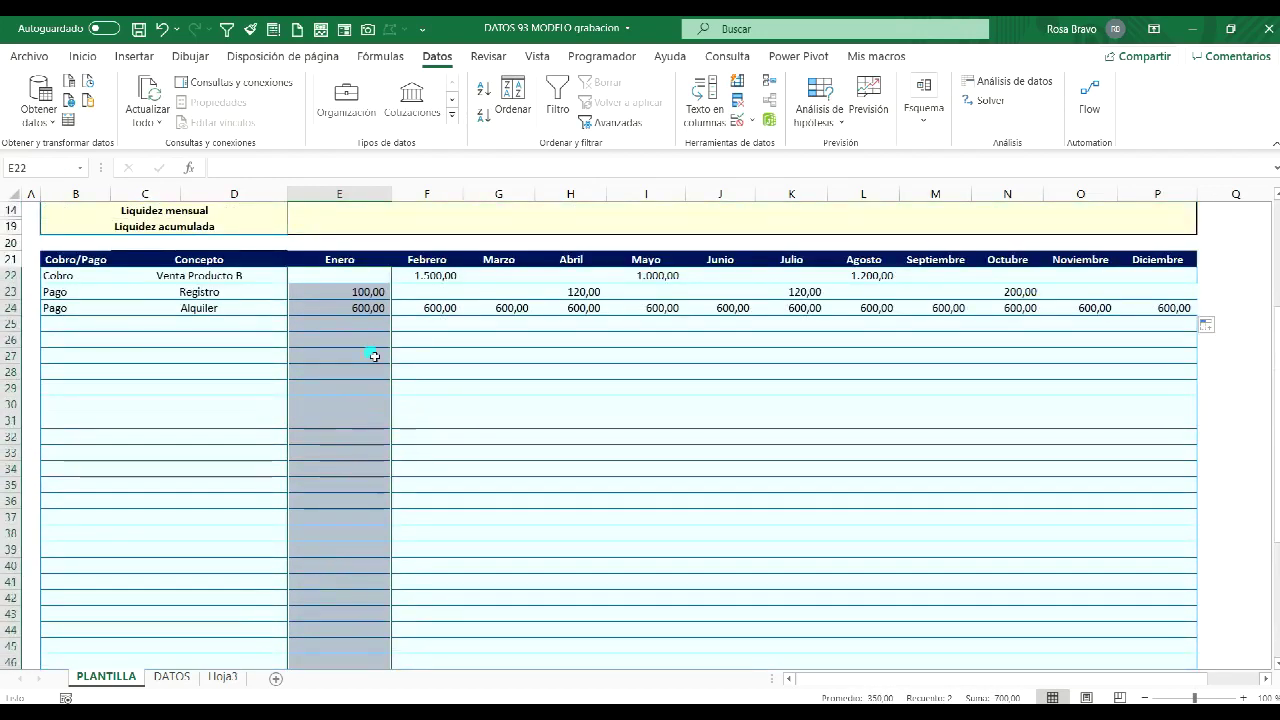
left_click(84, 276)
scroll(70, 410, "down", 4)
scroll(73, 412, "down", 3)
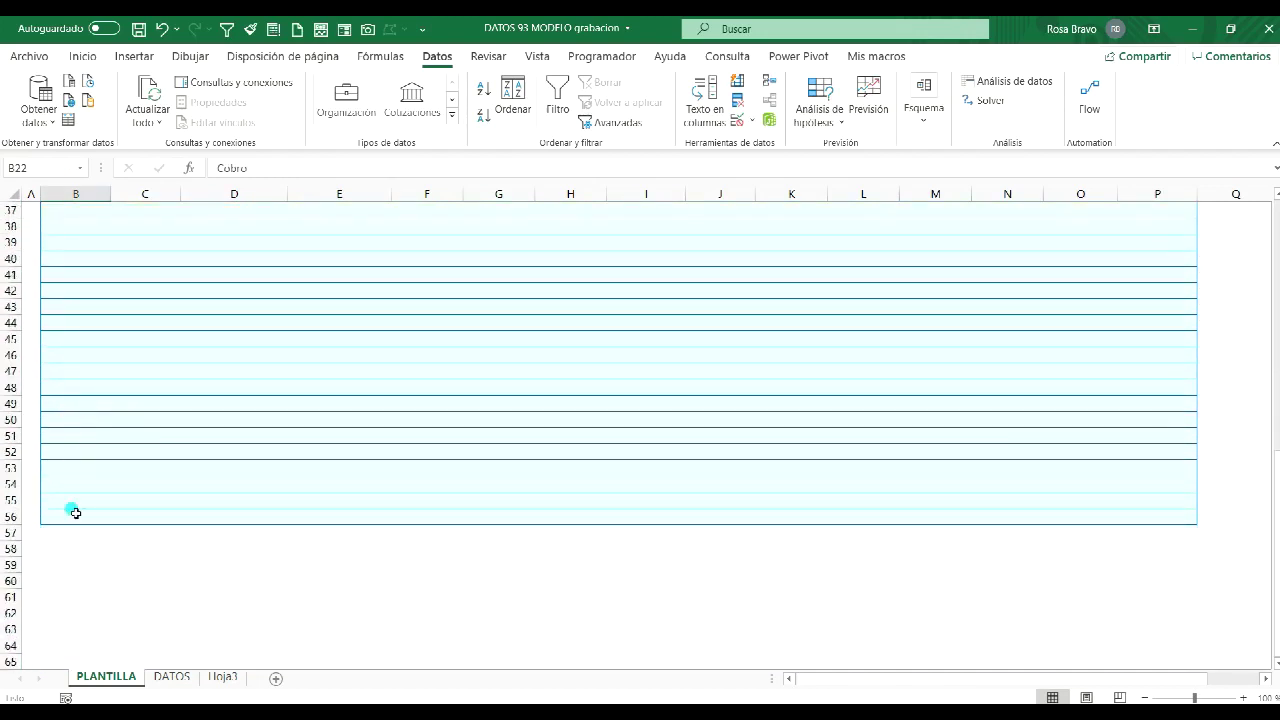
left_click(74, 515, "shift")
scroll(77, 520, "up", 4)
scroll(86, 507, "up", 4)
scroll(86, 507, "up", 2)
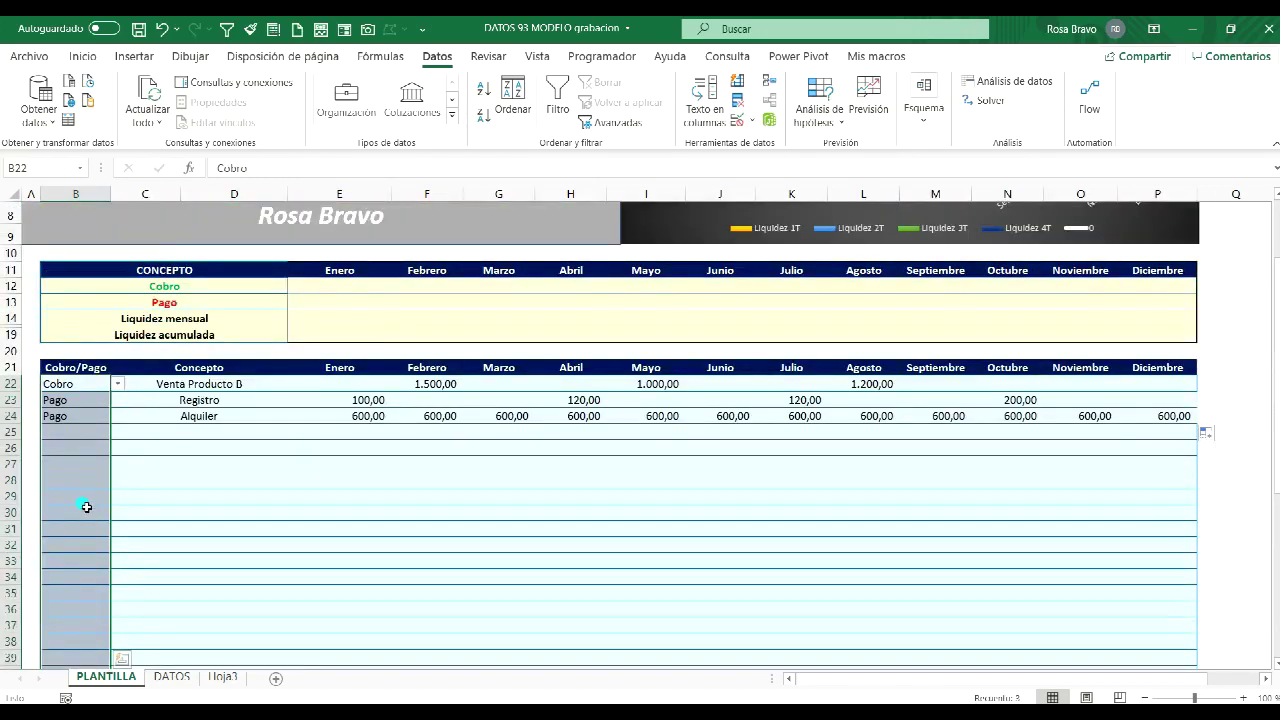
left_click(74, 389)
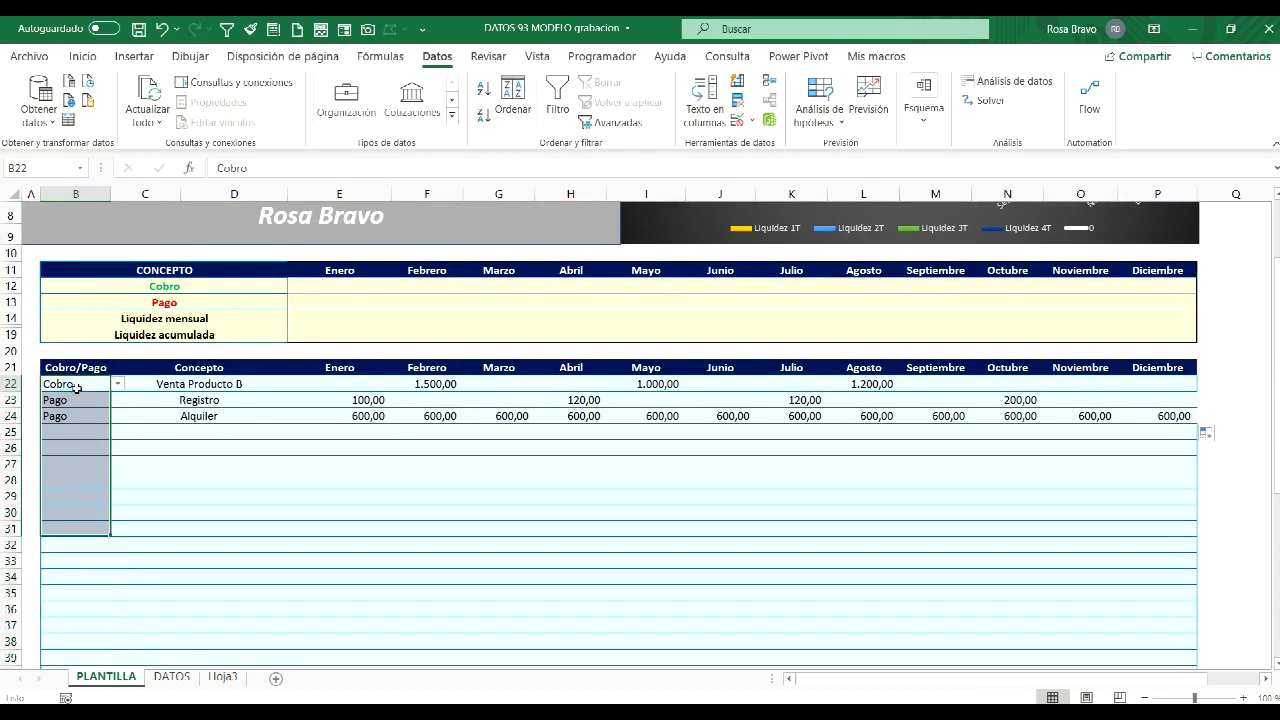
scroll(97, 489, "down", 4)
scroll(98, 503, "down", 4)
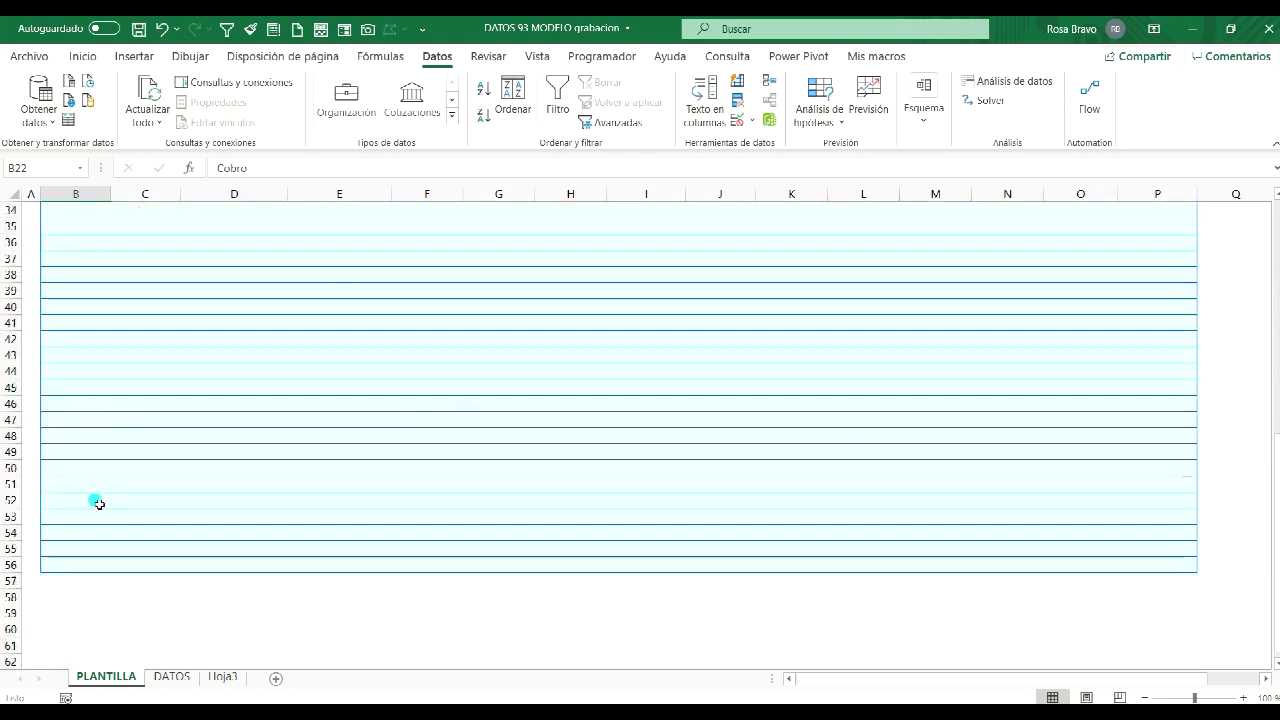
left_click(85, 565, "shift")
scroll(90, 480, "up", 8)
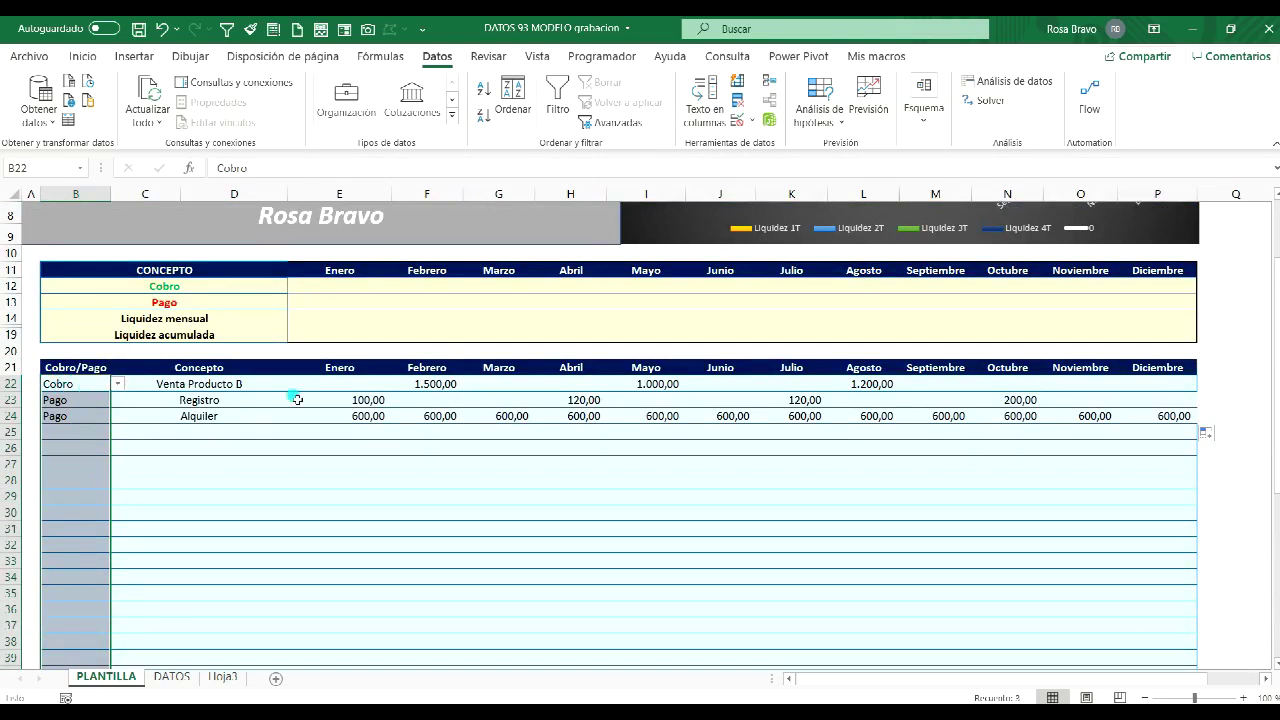
left_click(352, 384)
scroll(357, 474, "down", 4)
scroll(351, 486, "down", 3)
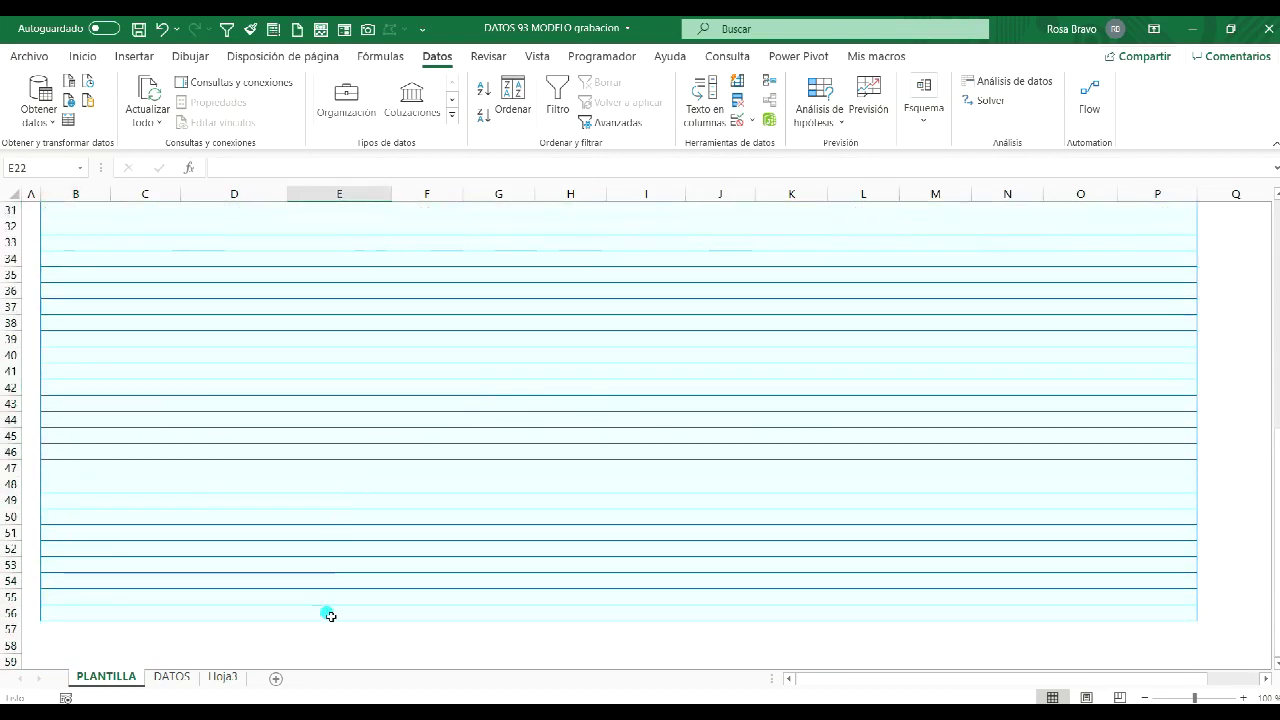
left_click(336, 614, "shift")
scroll(335, 620, "up", 4)
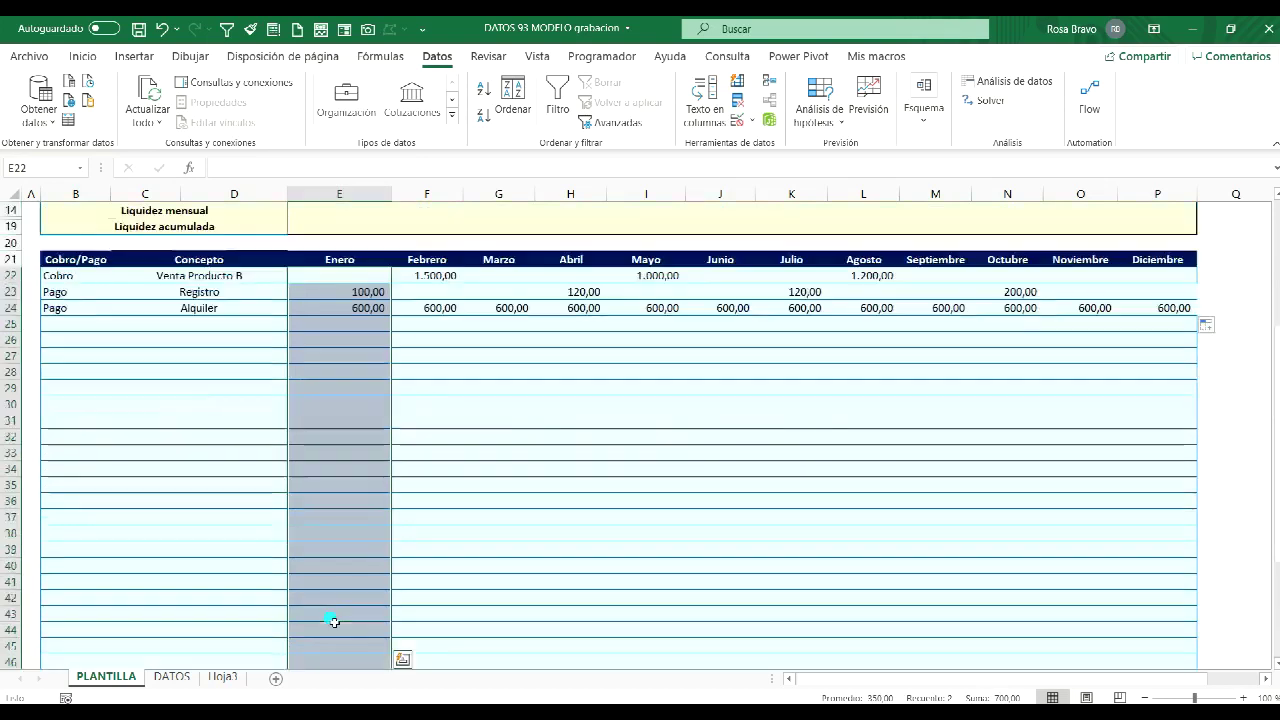
scroll(334, 450, "up", 4)
left_click(325, 351)
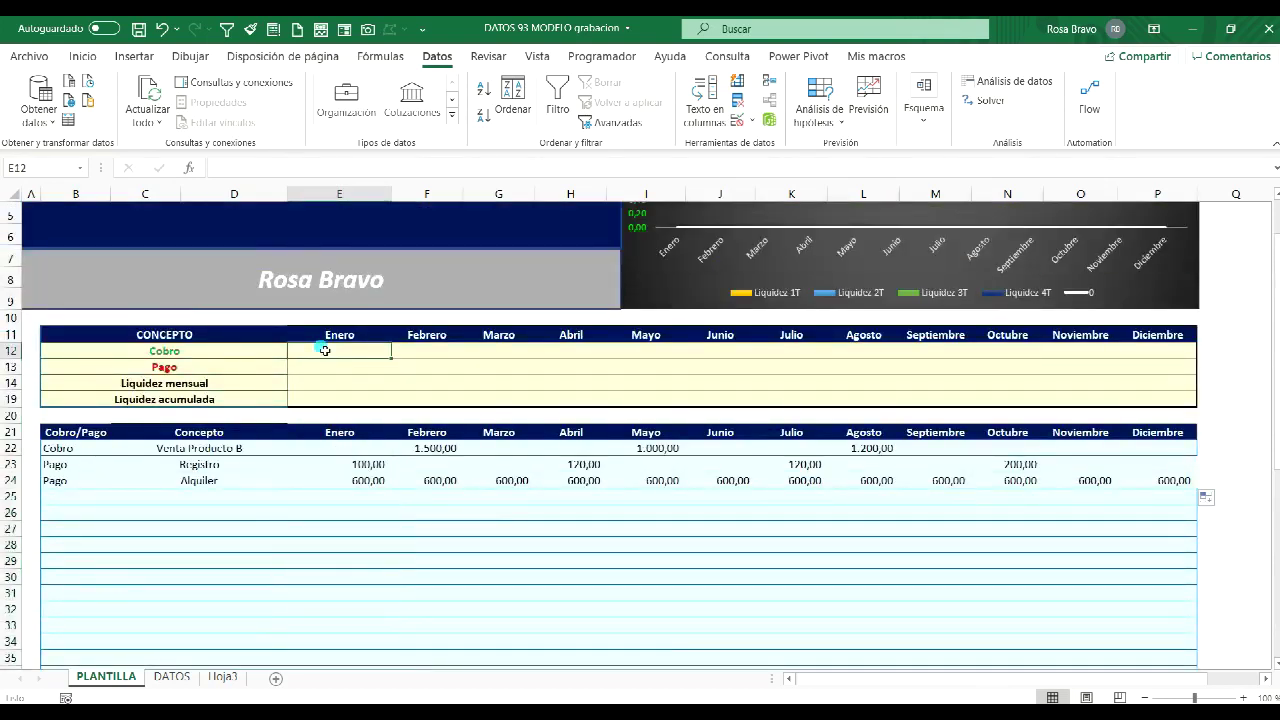
Step: Begin =sumar.si( in E12 with the criteria range B22:B56
type("=sumar.si(")
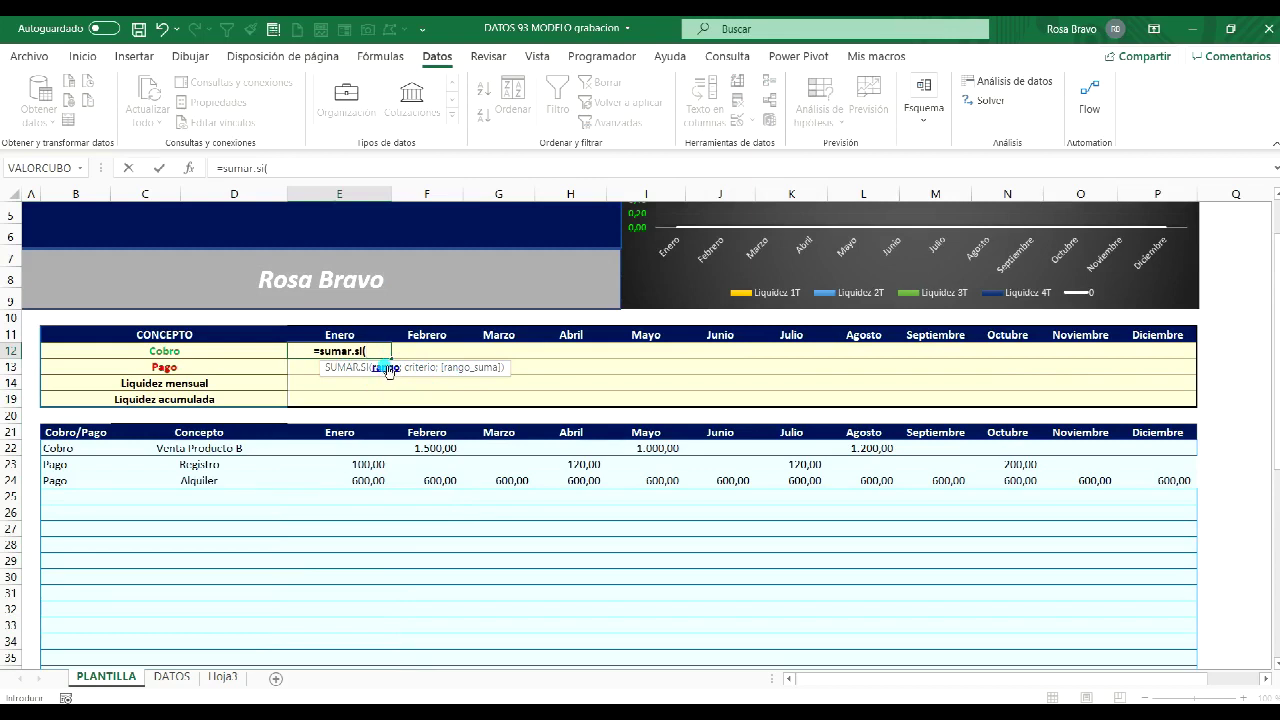
left_click(80, 449)
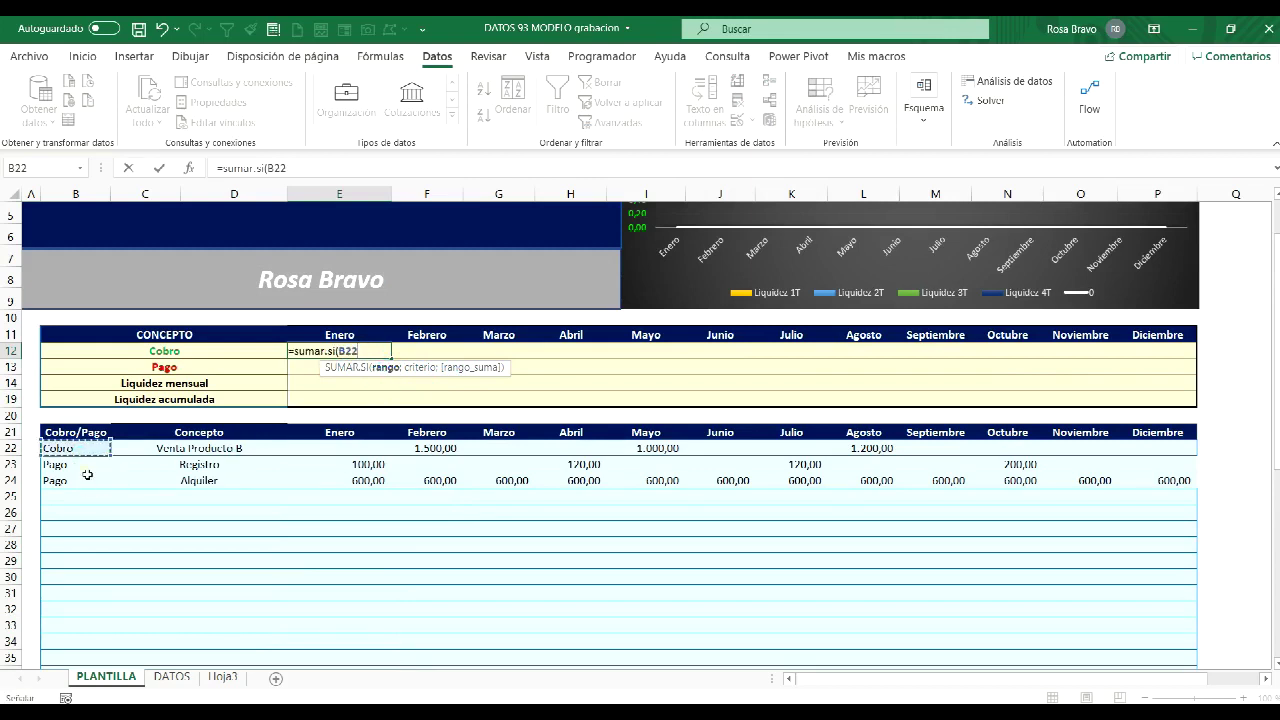
scroll(85, 521, "down", 2)
scroll(85, 521, "down", 3)
scroll(83, 500, "down", 6)
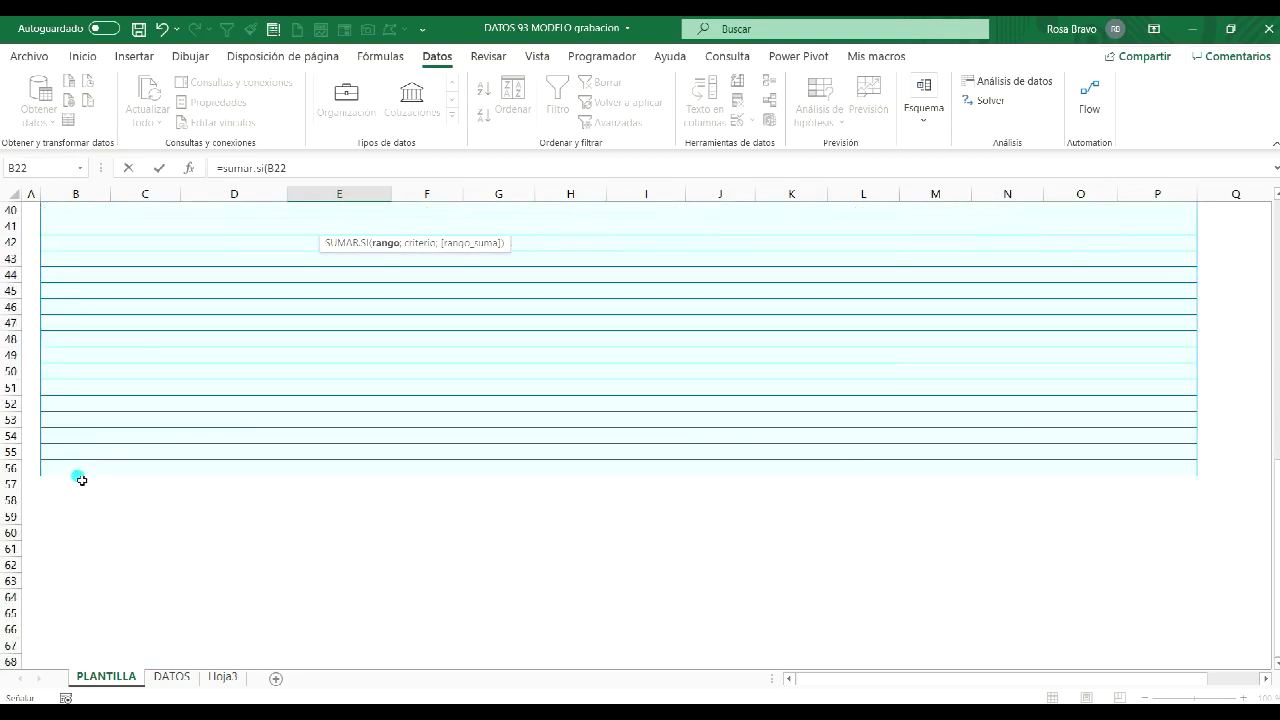
left_click_drag(78, 472, 88, 471)
scroll(206, 451, "up", 13)
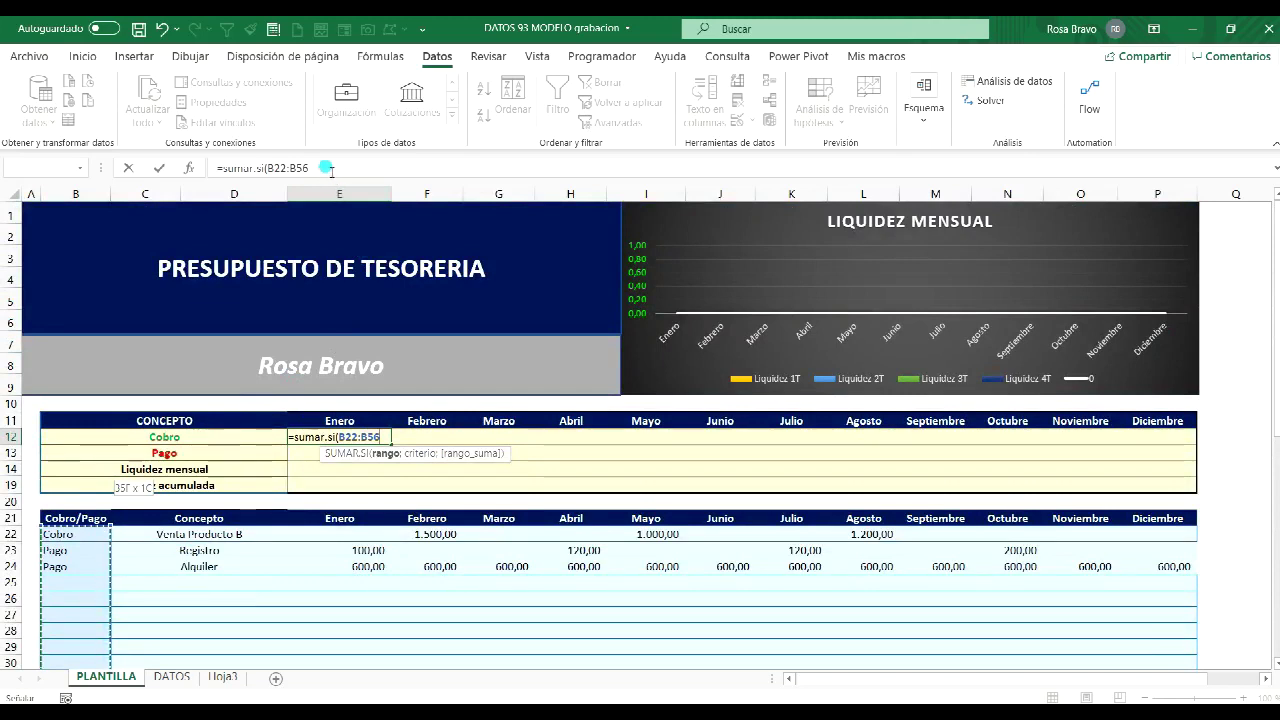
left_click(331, 170)
type(";")
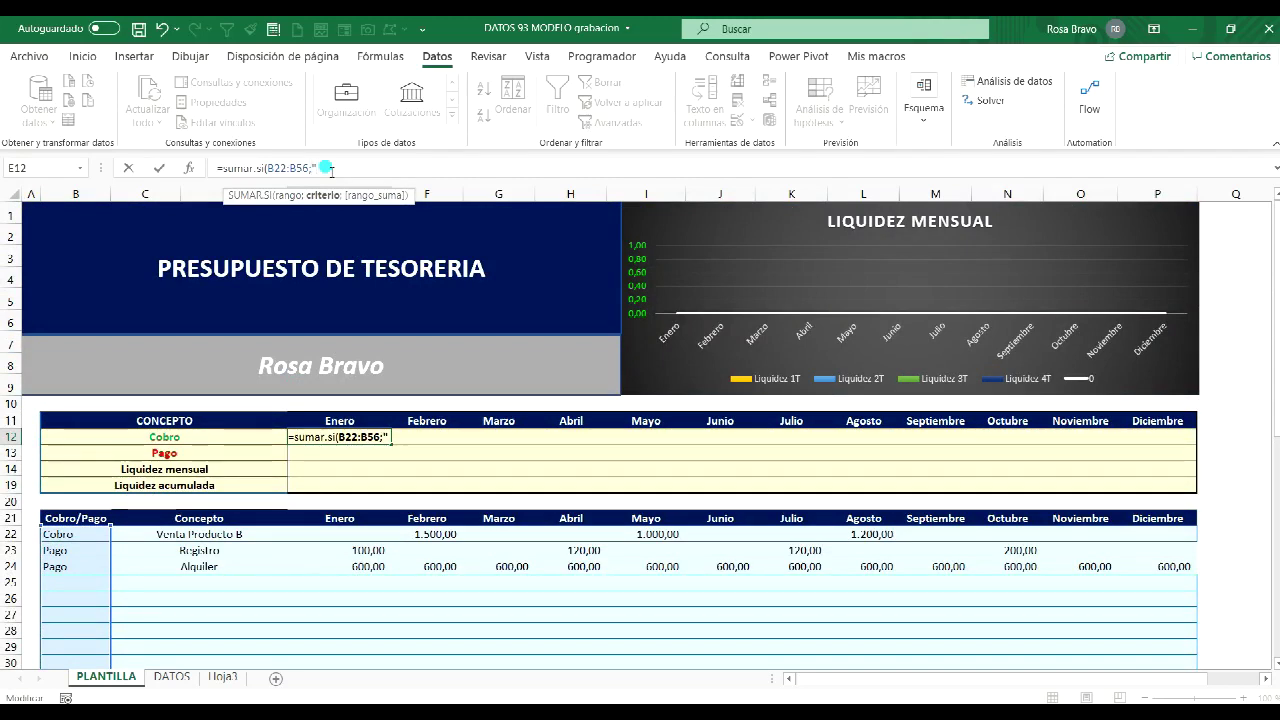
Step: Add B12 as the criterion and E22:E56 as the sum range, then confirm the formula
left_click(136, 443)
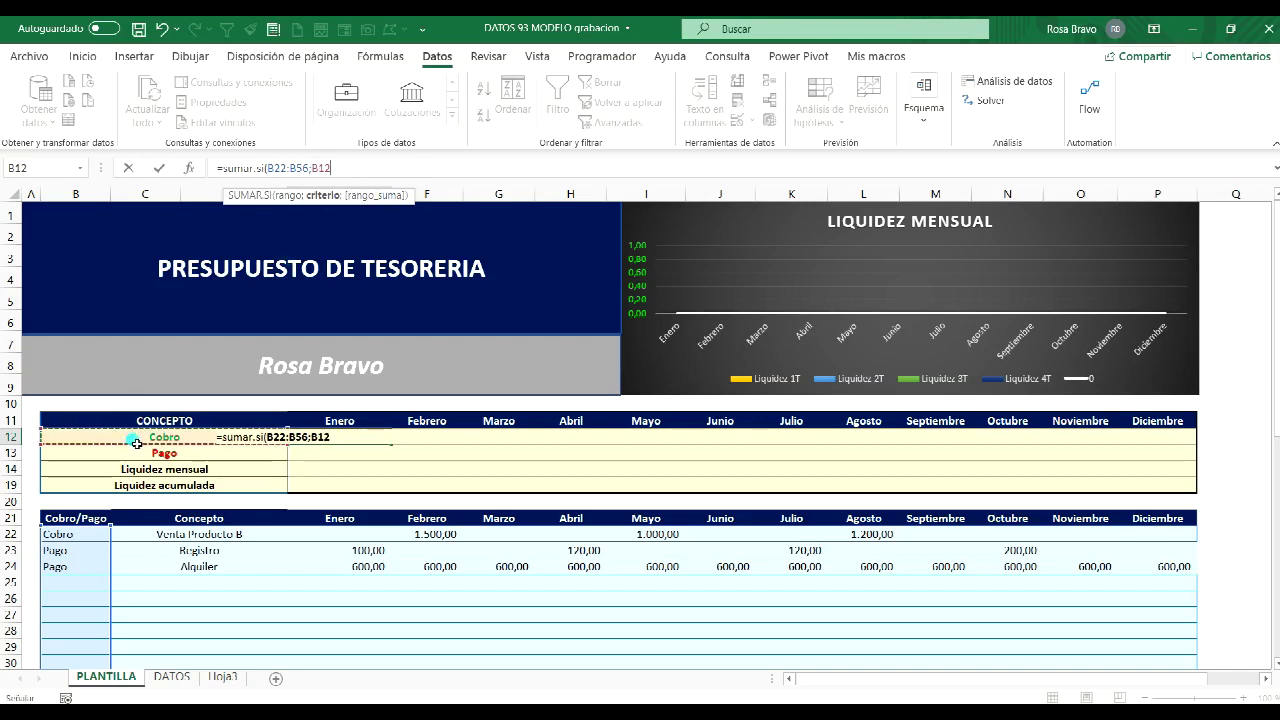
type(";")
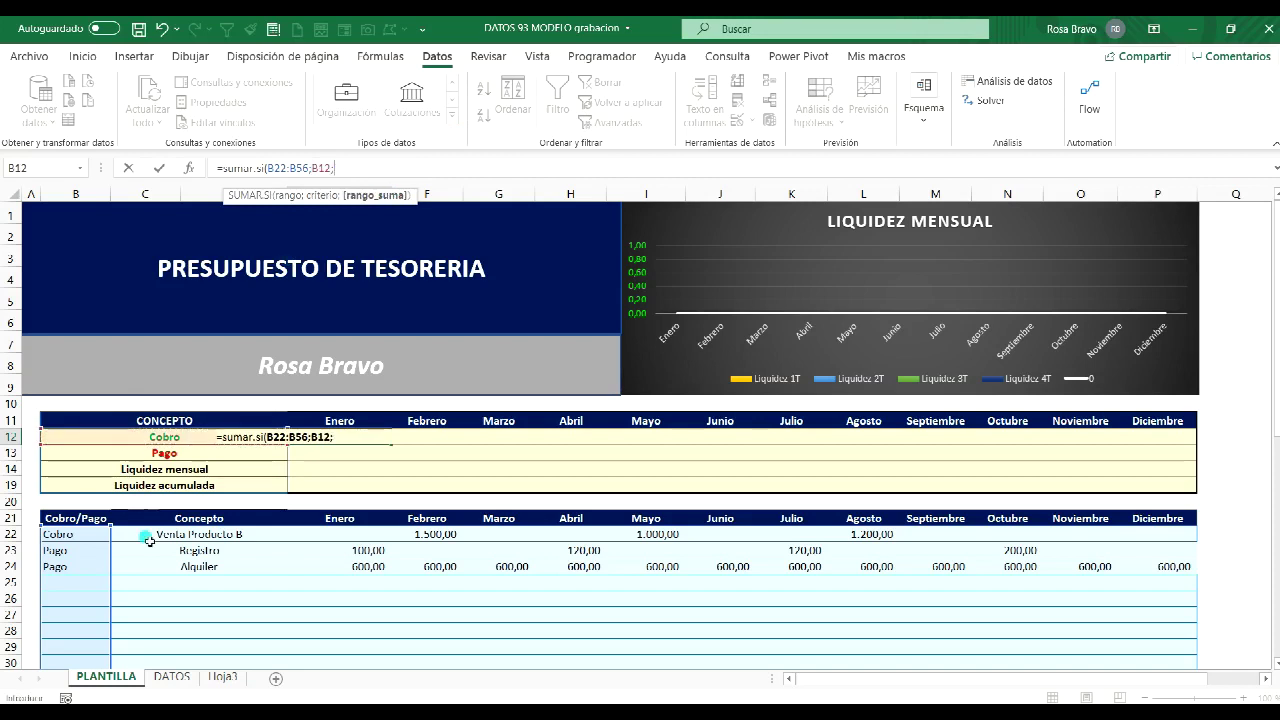
left_click(340, 534)
scroll(339, 541, "down", 2)
scroll(339, 541, "down", 12)
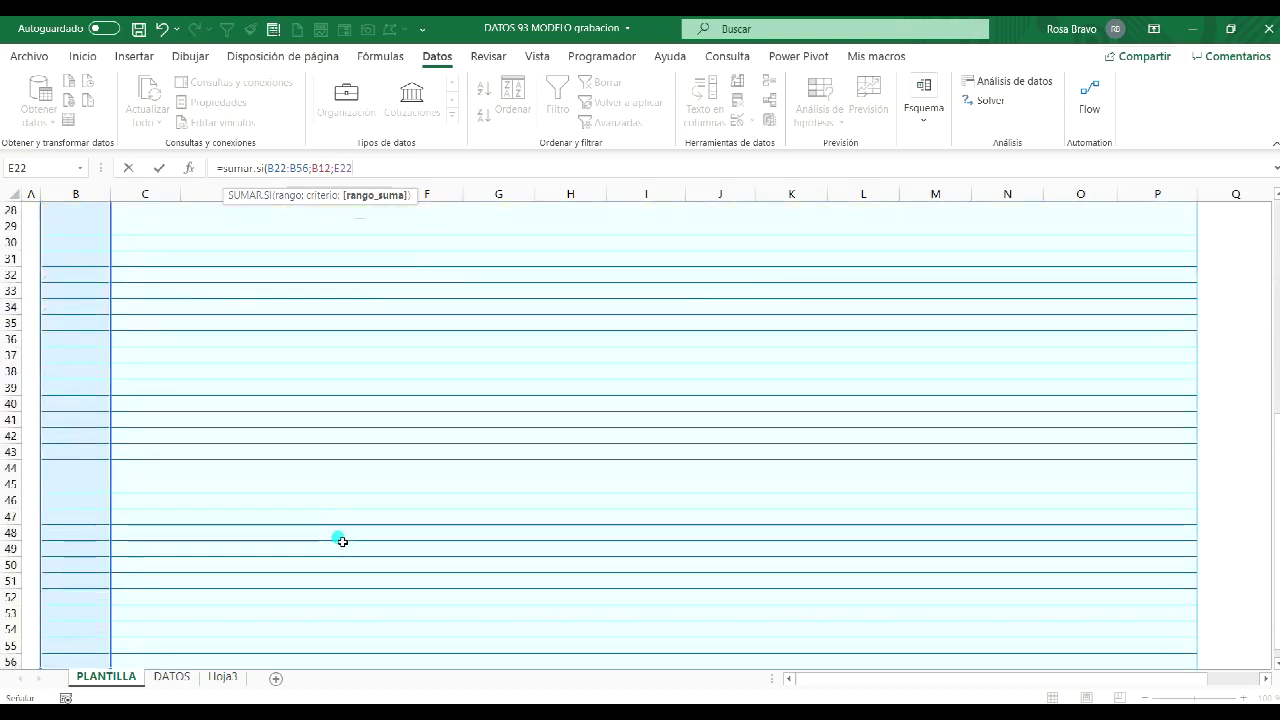
left_click_drag(339, 541, 346, 424)
scroll(346, 424, "up", 5)
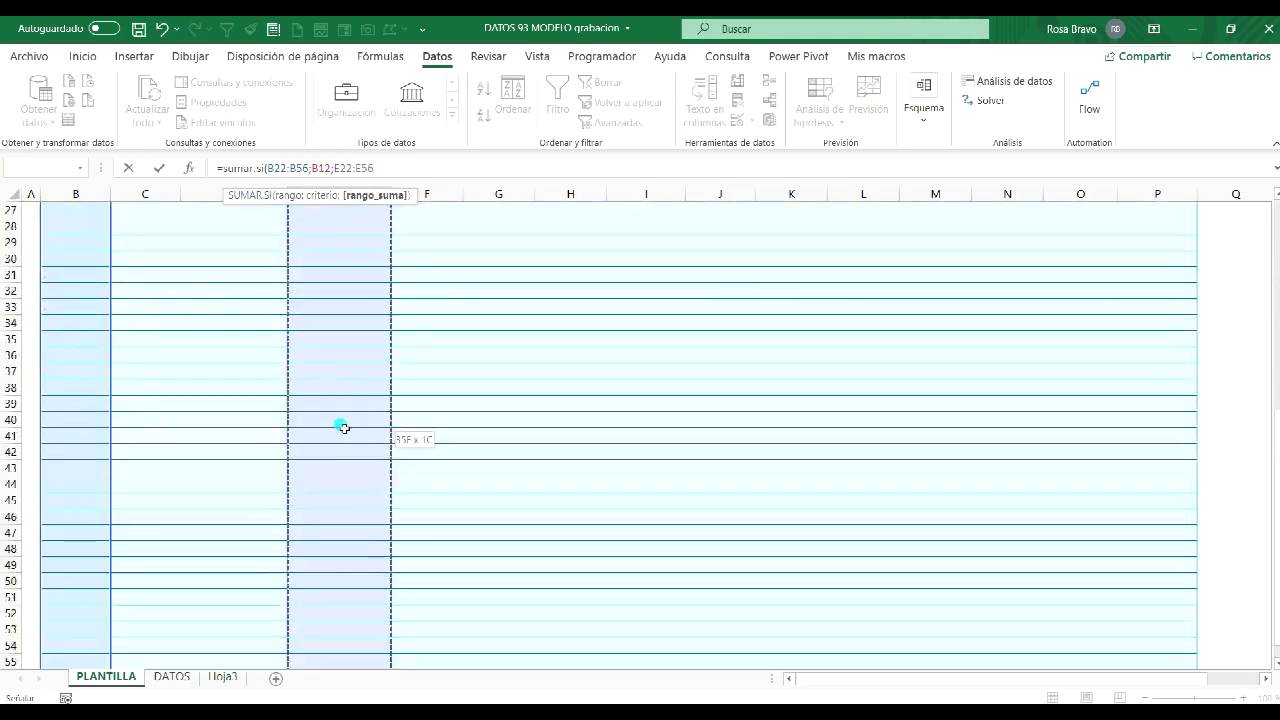
scroll(340, 423, "up", 7)
scroll(340, 420, "up", 2)
type(")")
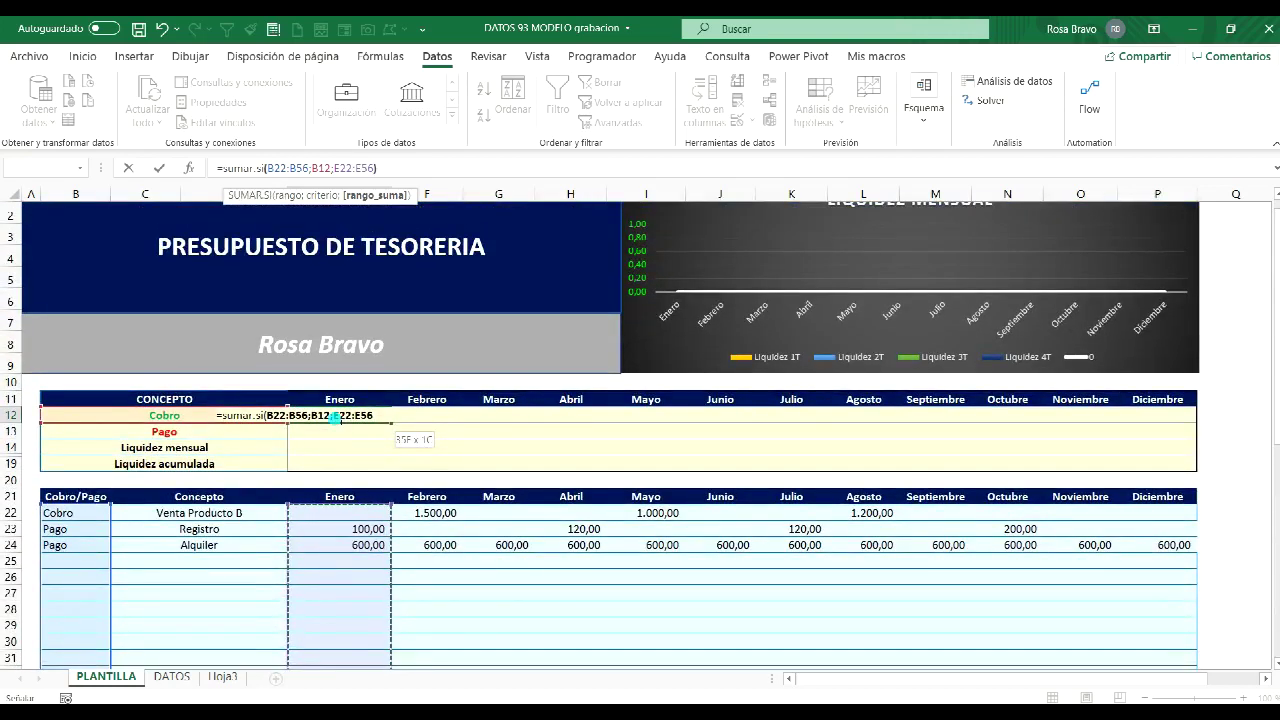
key("Return")
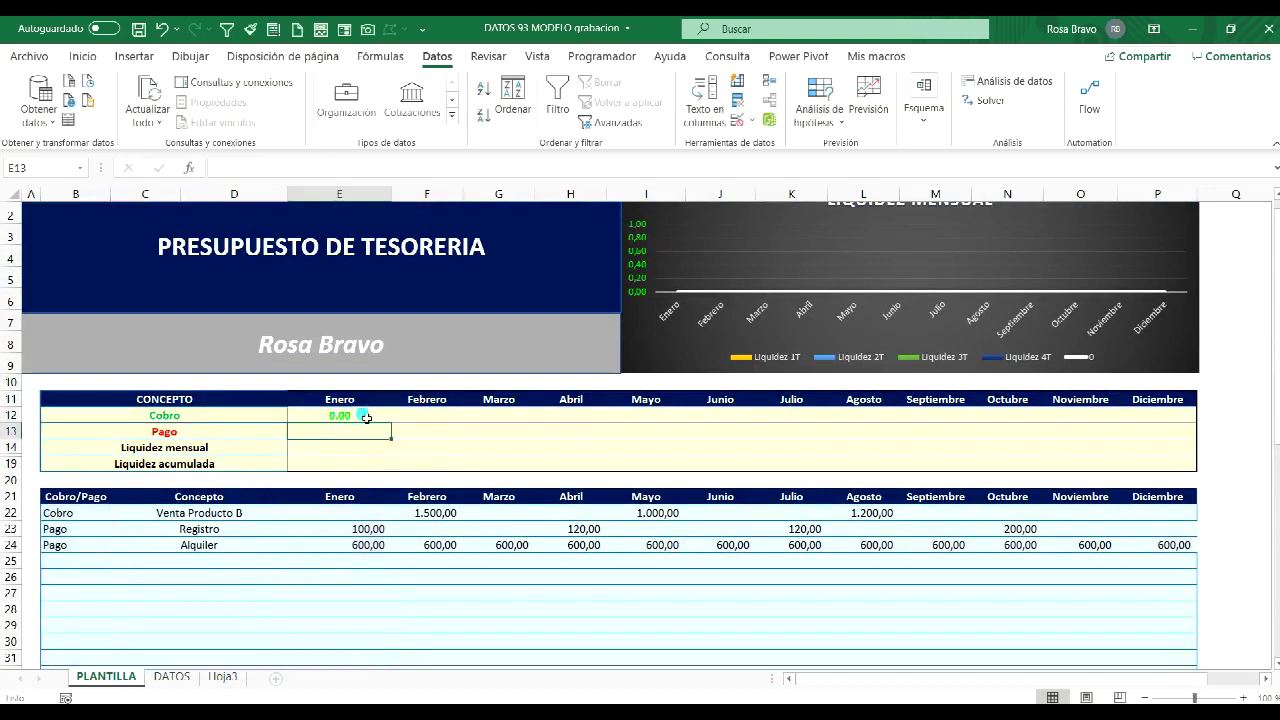
Step: Enter 250 in E22 for Venta Producto B's Enero amount, then select the Enero Cobro total E12
left_click(370, 518)
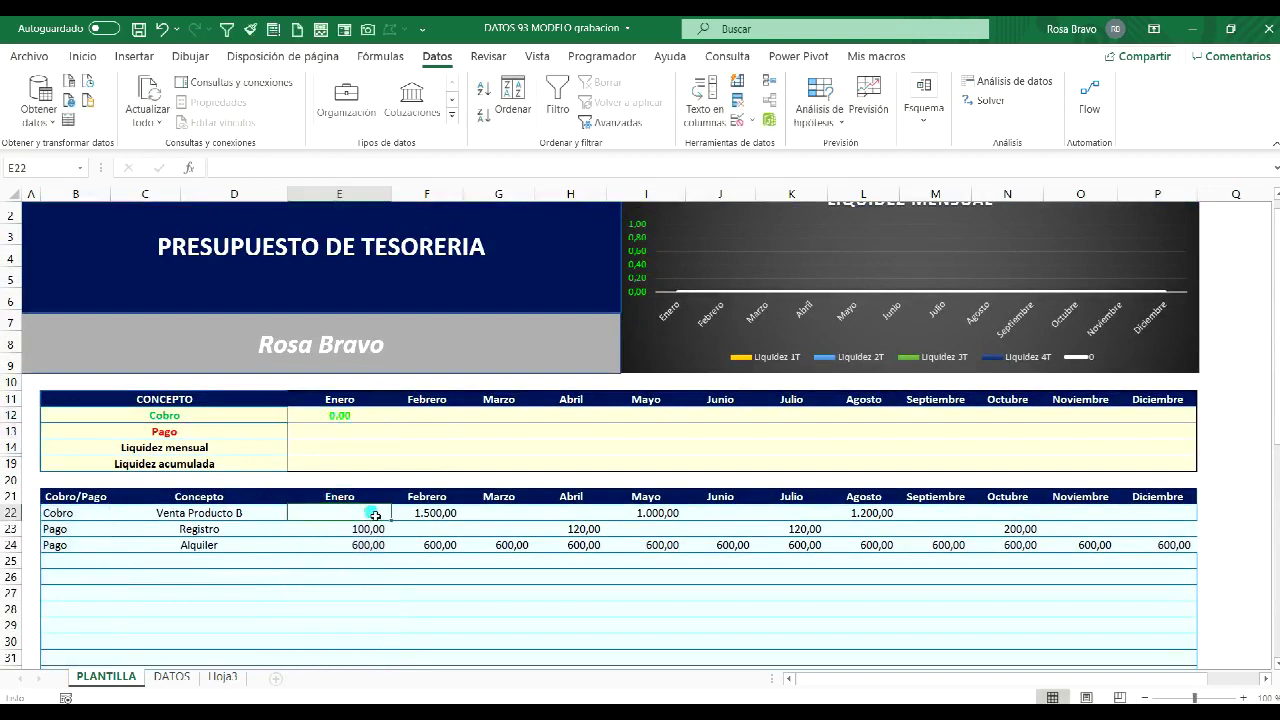
left_click(68, 514)
left_click(330, 518)
left_click(358, 517)
type("250")
key("Return")
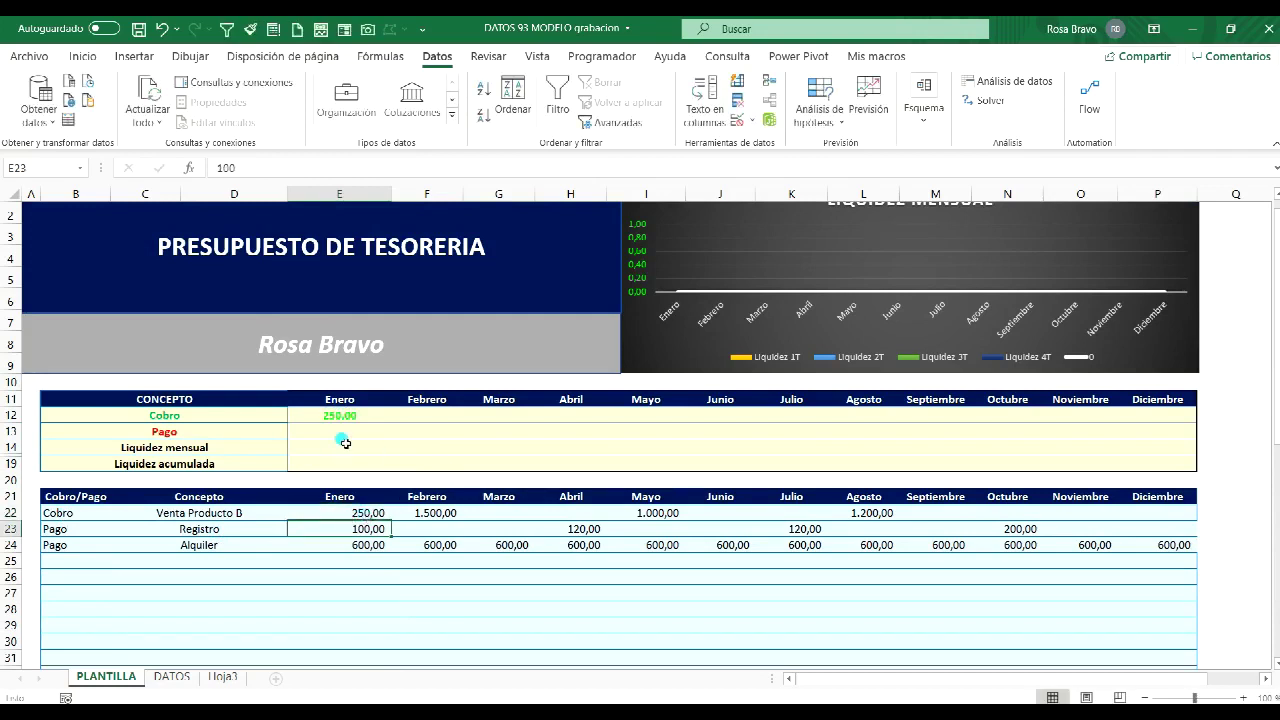
left_click(358, 514)
left_click(359, 418)
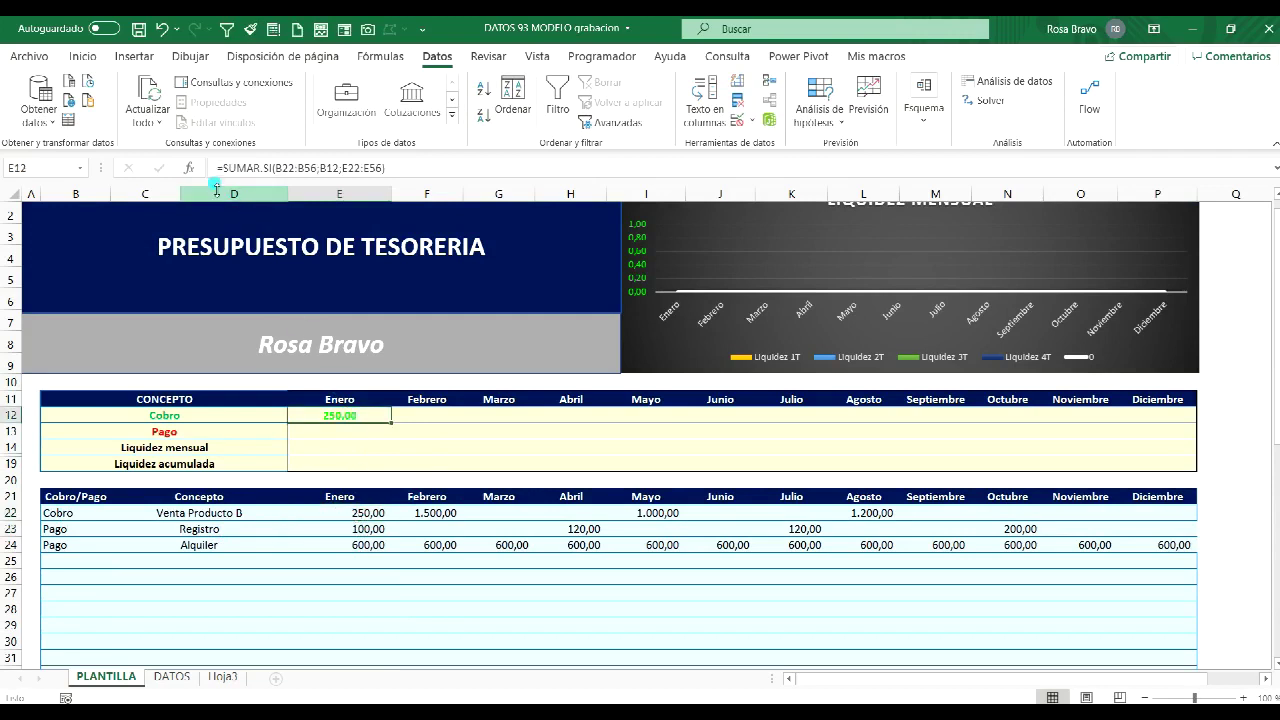
Step: Open the Enero Cobro formula and check its criterion and E22:E56 sum-range arguments
left_click(273, 167)
left_click(276, 167)
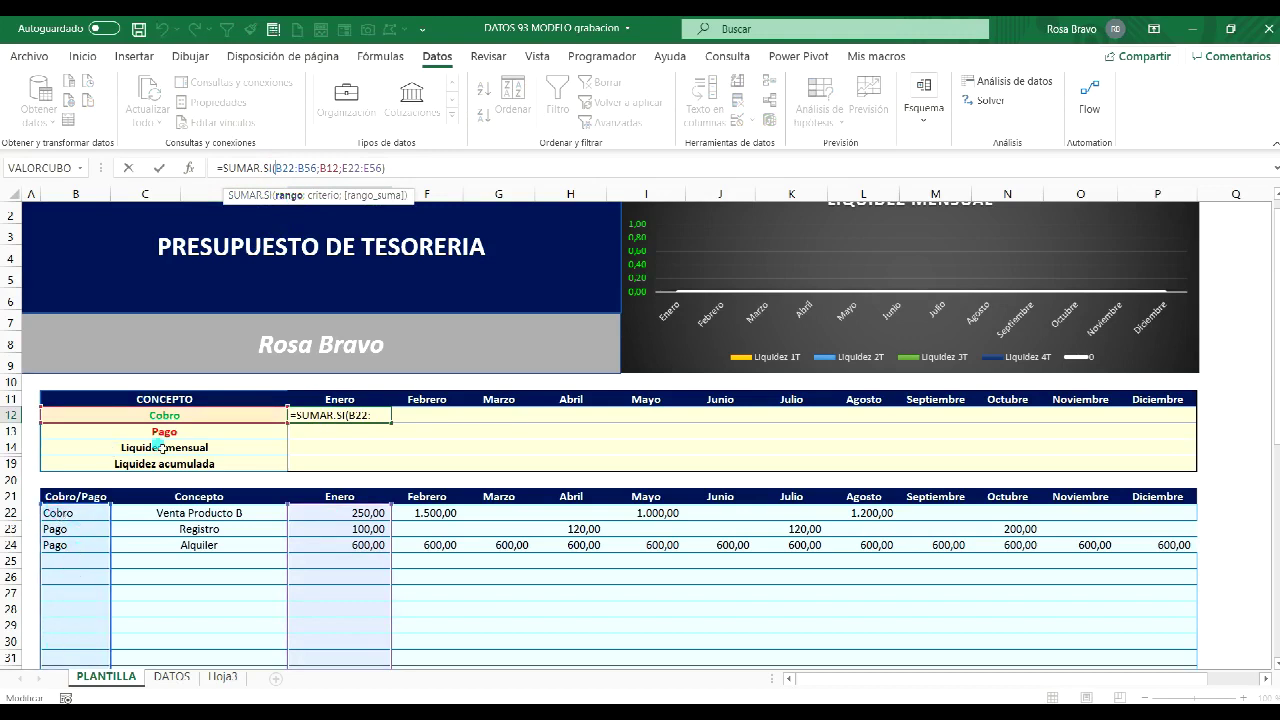
left_click(332, 168)
left_click(168, 417)
left_click(370, 169)
Step: Make the criteria range absolute as $B$22:$B$56 and put the caret in the B12 criterion
left_click(284, 168)
key("F4")
left_click_drag(285, 155, 303, 168)
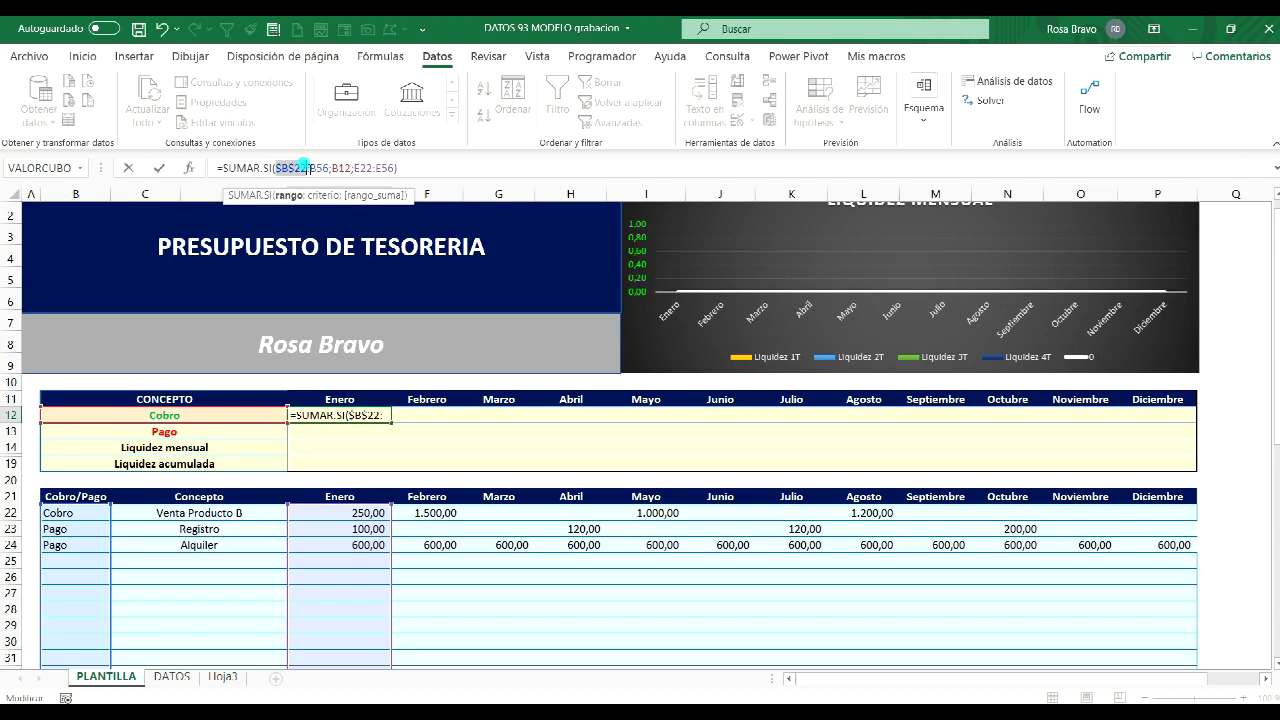
left_click(318, 168)
key("F4")
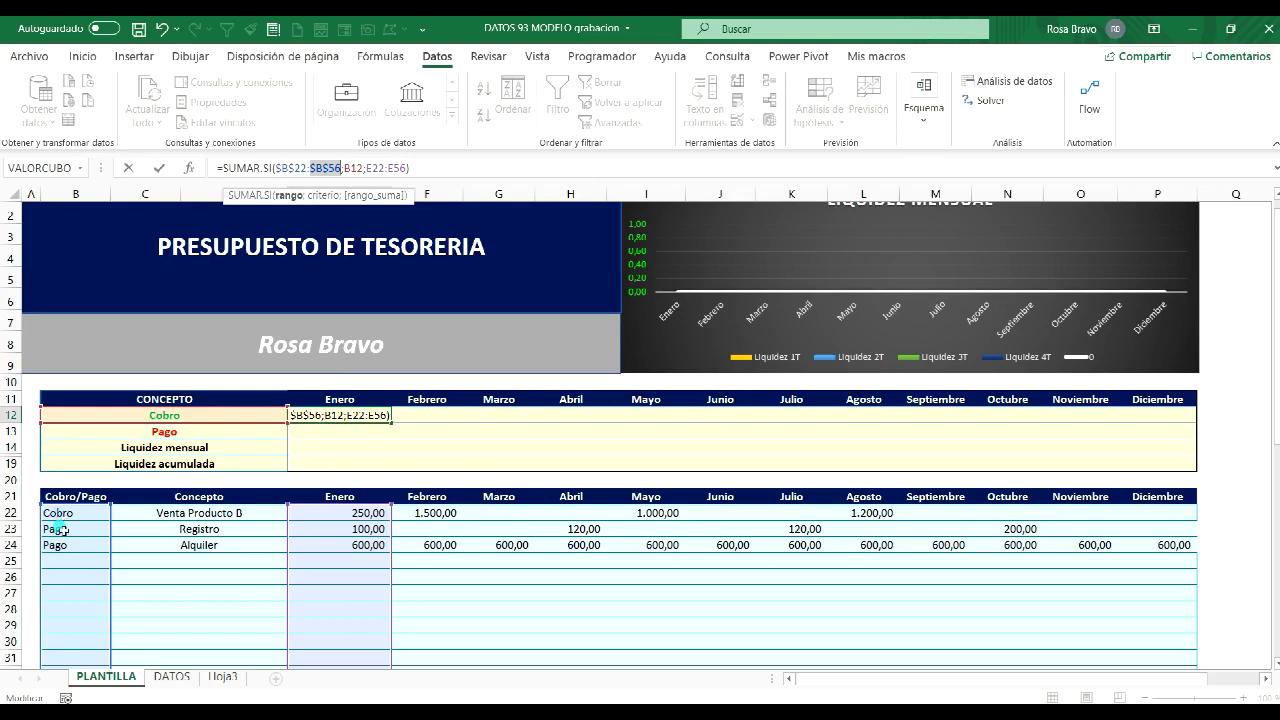
left_click_drag(345, 168, 356, 170)
left_click(350, 168)
left_click(196, 415)
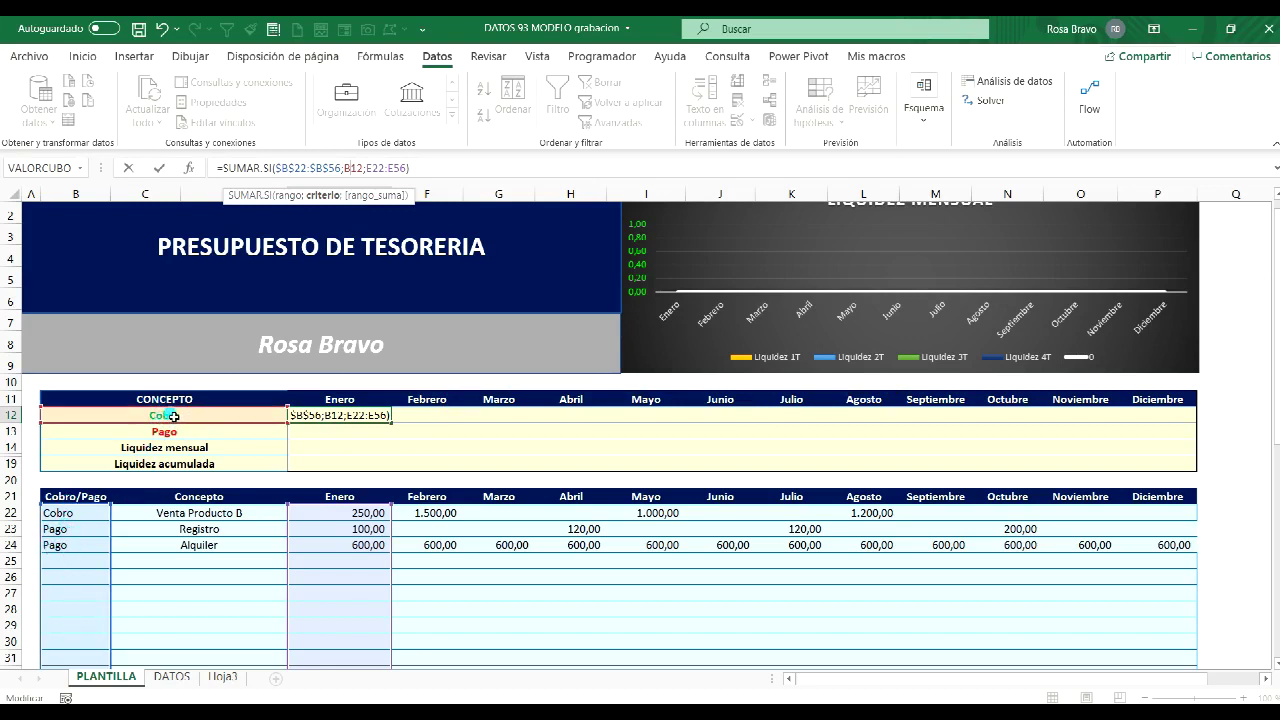
Step: Lock the B12 criterion with F4 and confirm =SUMAR.SI($B$22:$B$56;$B12;E22:E56)
key("F4")
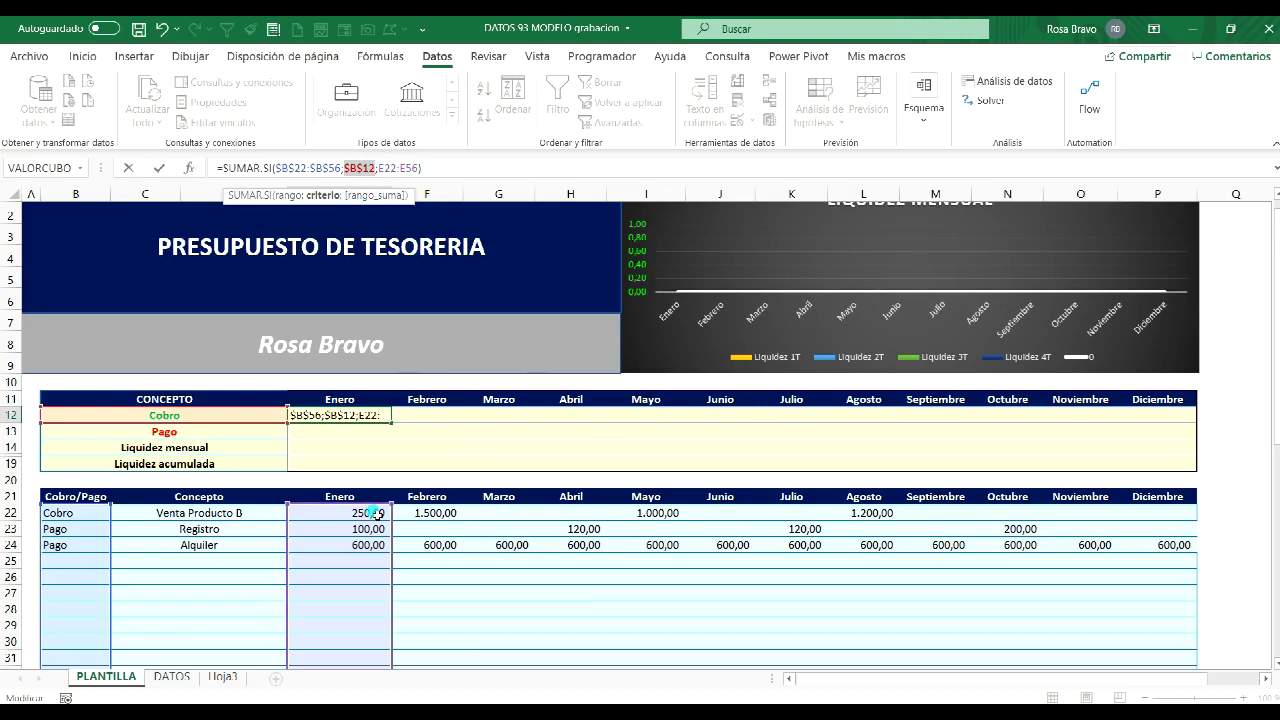
left_click(436, 172)
key("Return")
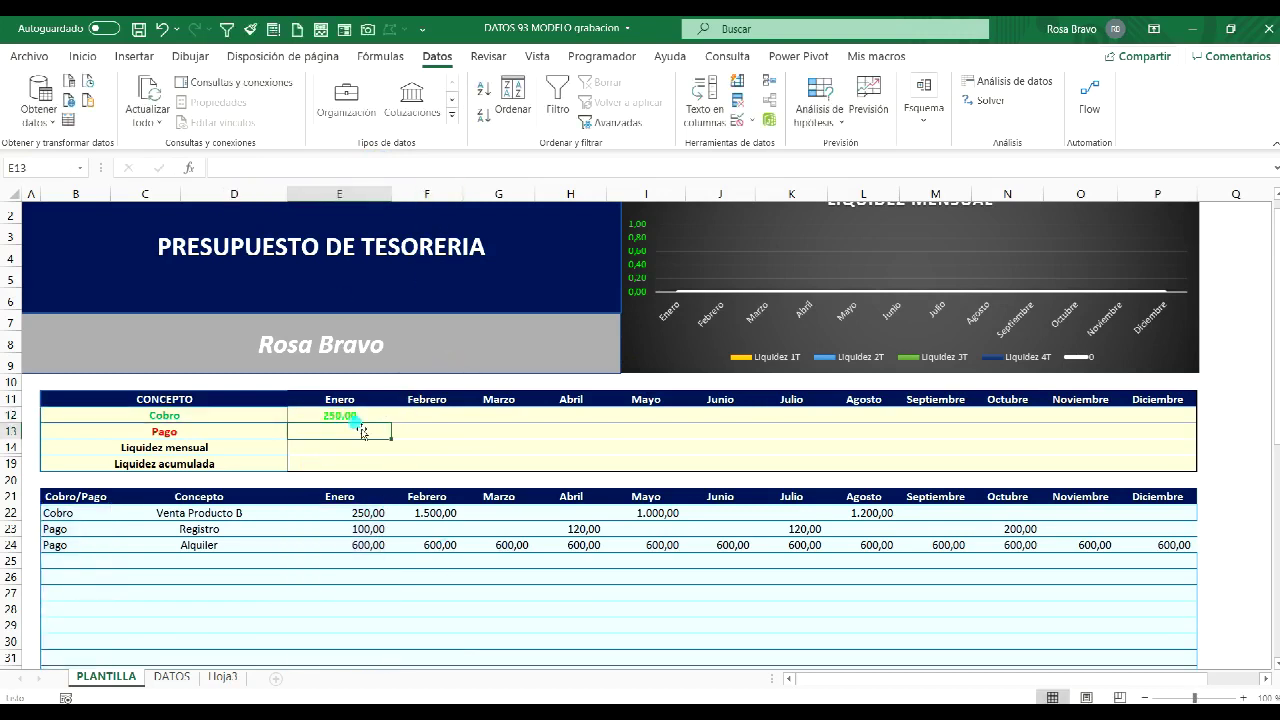
Step: Fill E12's Cobro formula across to P12 and check the Mayo total's formula
left_click(371, 417)
left_click_drag(393, 427, 1175, 380)
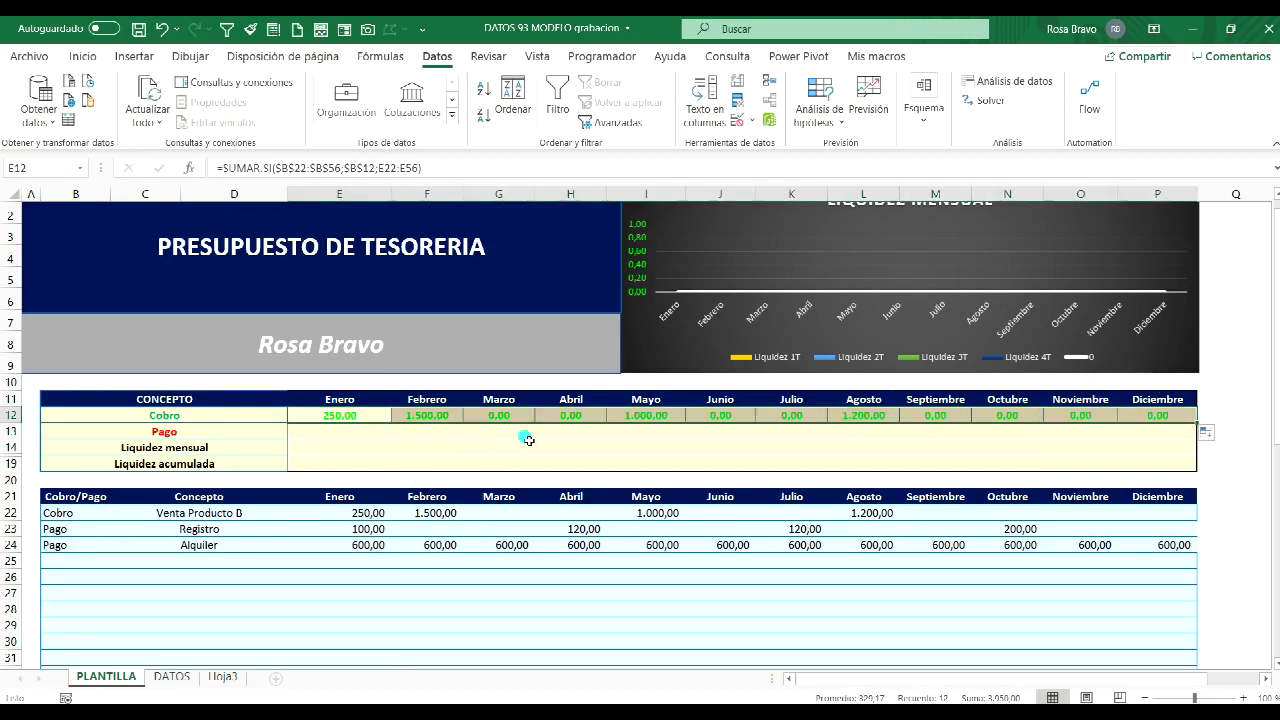
left_click(645, 416)
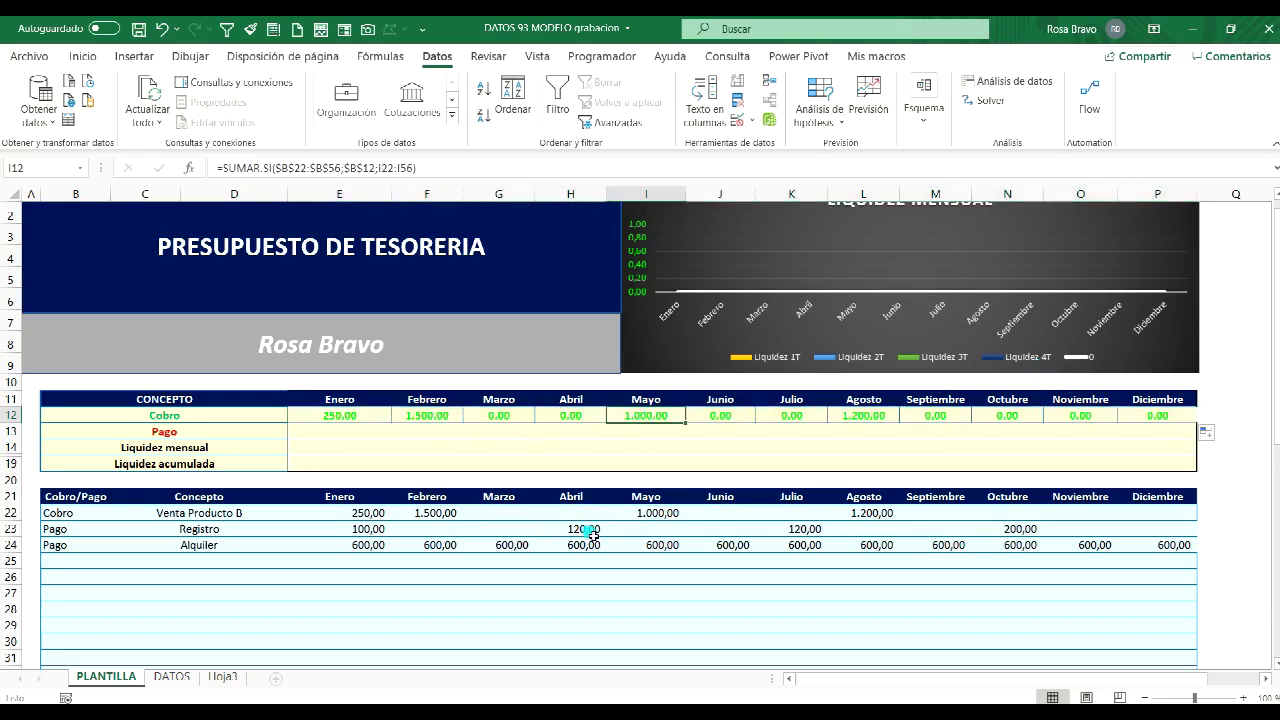
double_click(652, 416)
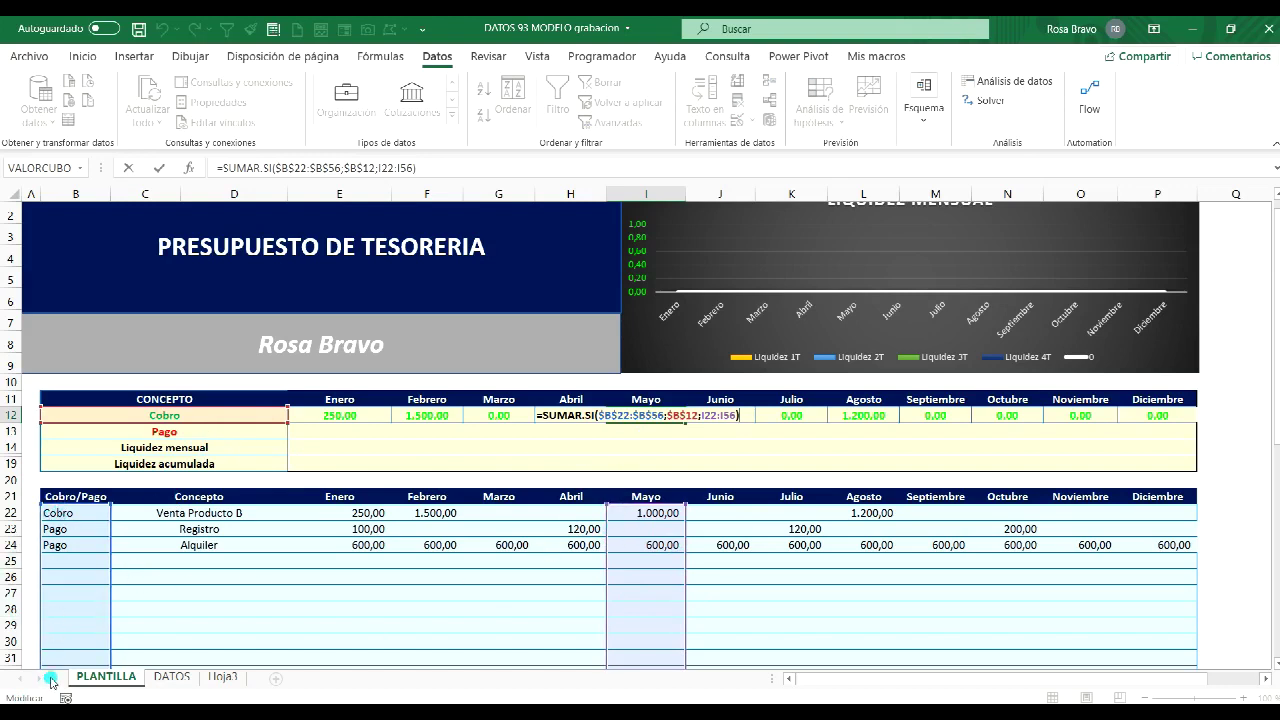
left_click_drag(168, 423, 172, 427)
key("ctrl+Return")
Step: Check the Agosto formula, then fill E12 down to E13 so Enero Pago shows 100,00
left_click(881, 416)
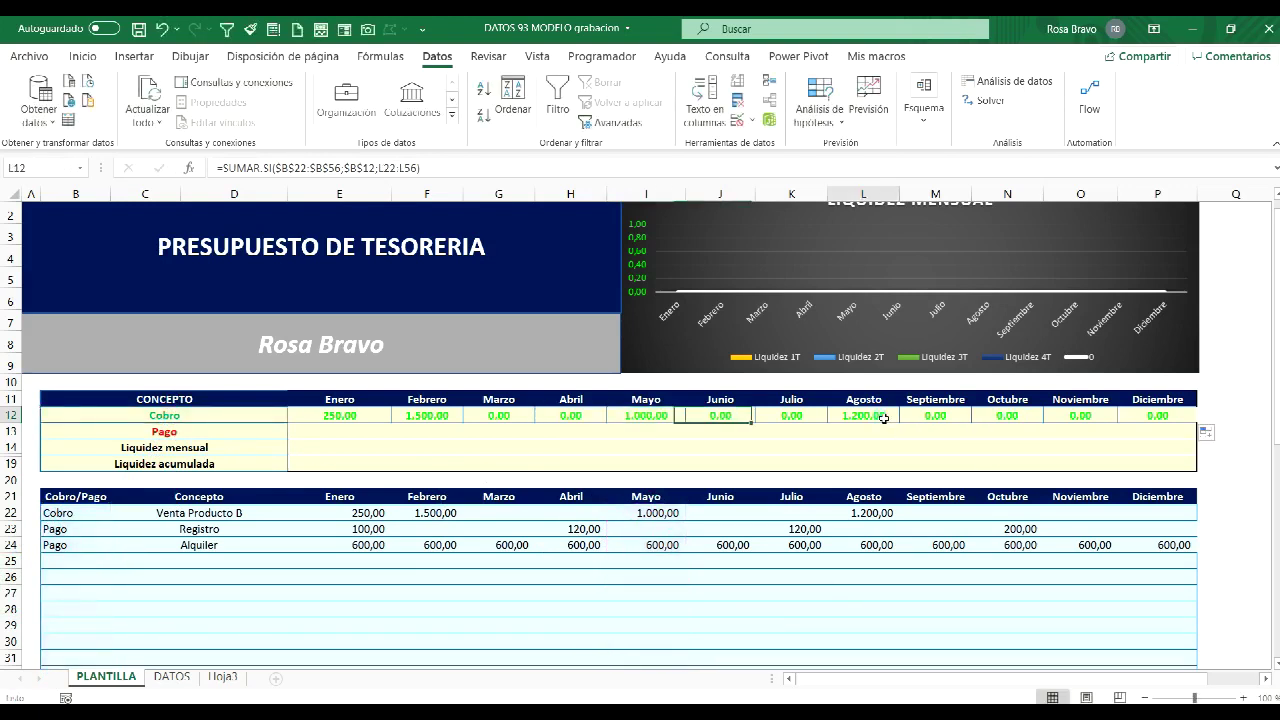
double_click(883, 420)
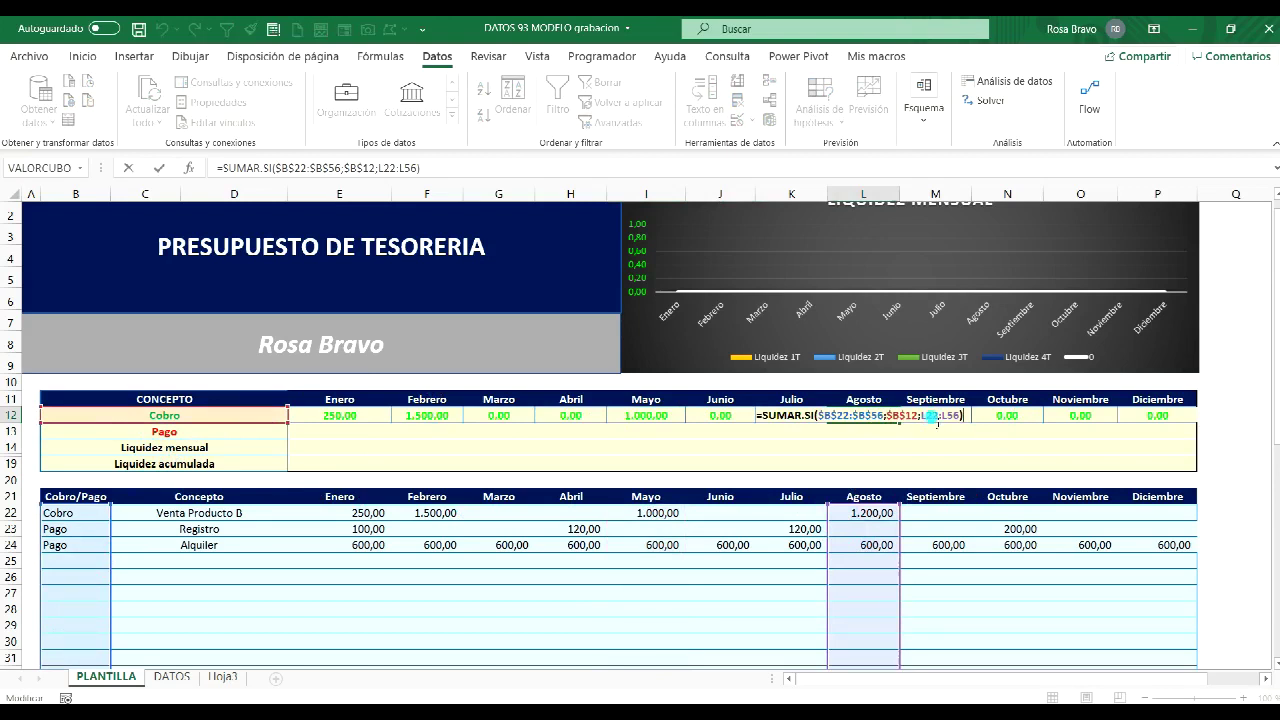
key("ctrl+Return")
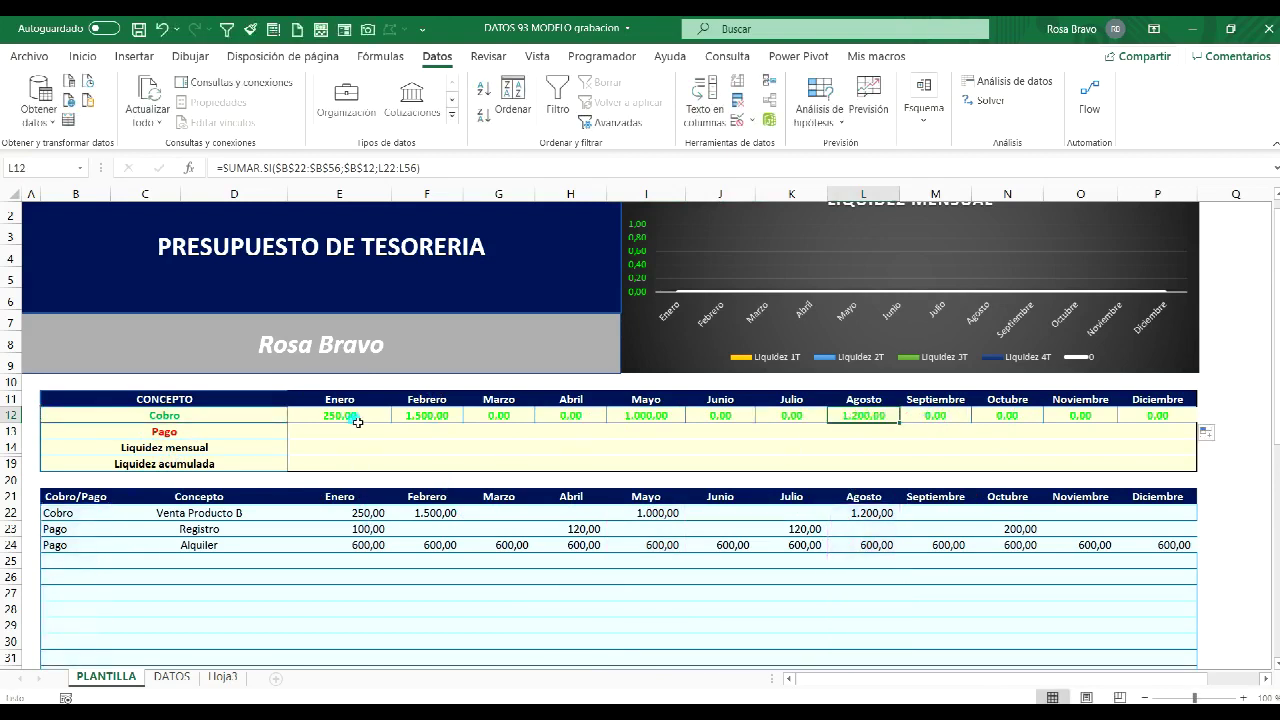
left_click(357, 418)
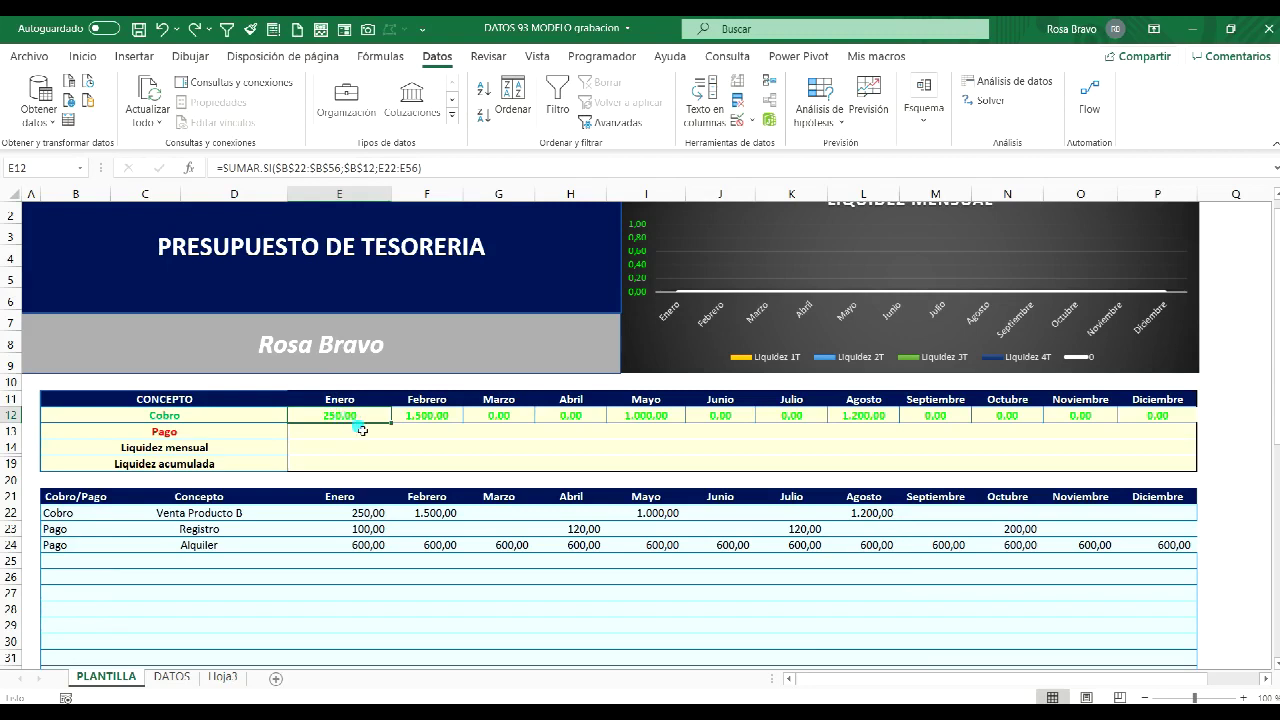
left_click_drag(391, 423, 392, 438)
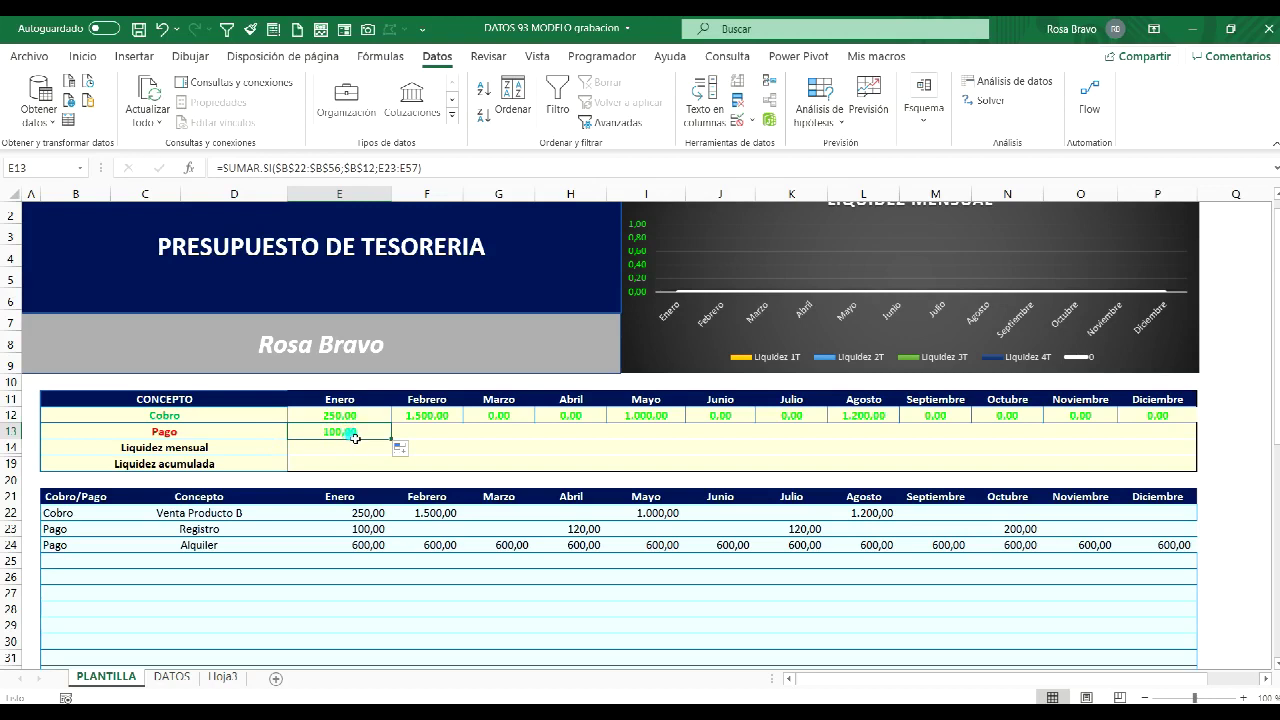
Step: Repoint the Enero Pago formula's criterion from $B$12 to the Pago label in B13
double_click(355, 437)
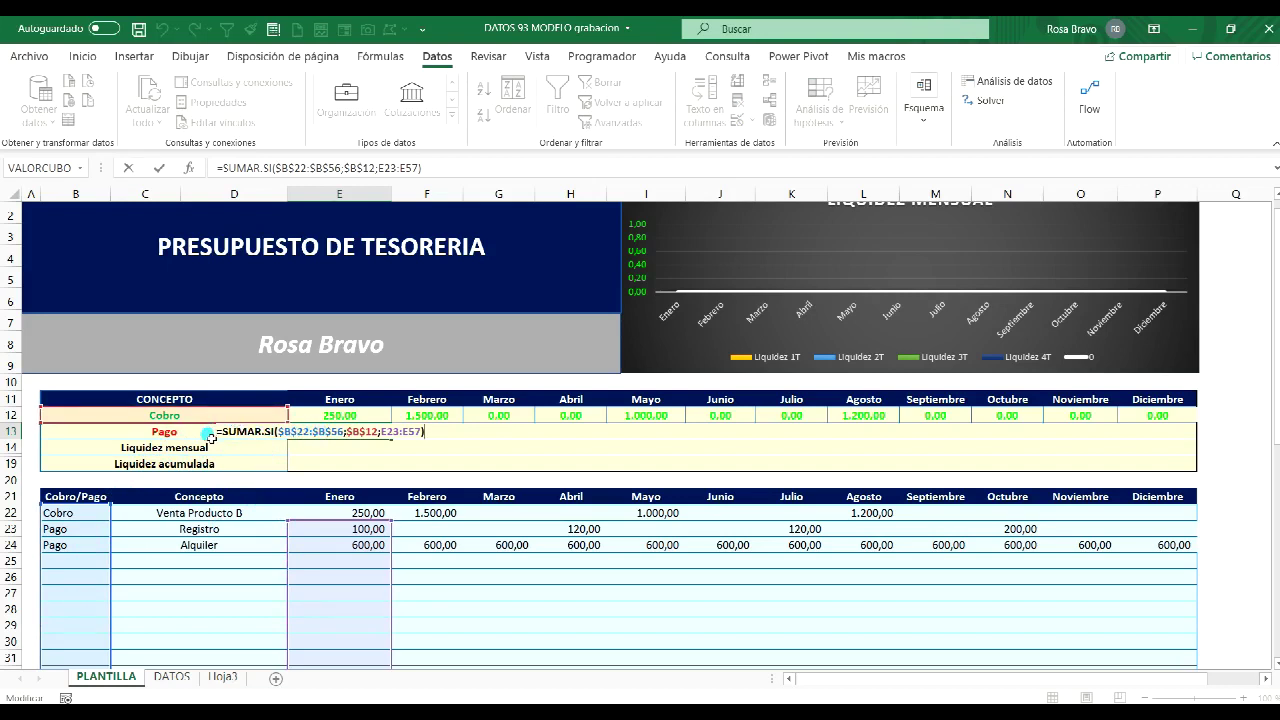
left_click_drag(314, 432, 329, 432)
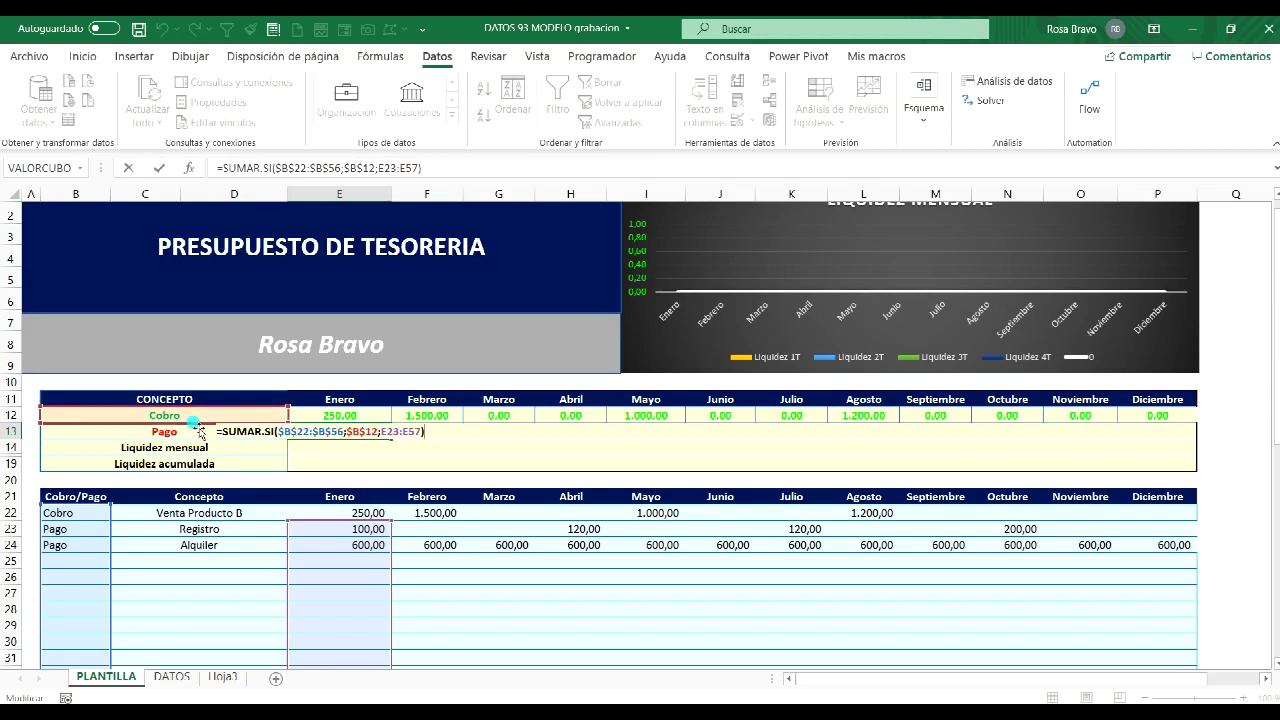
left_click_drag(195, 425, 197, 433)
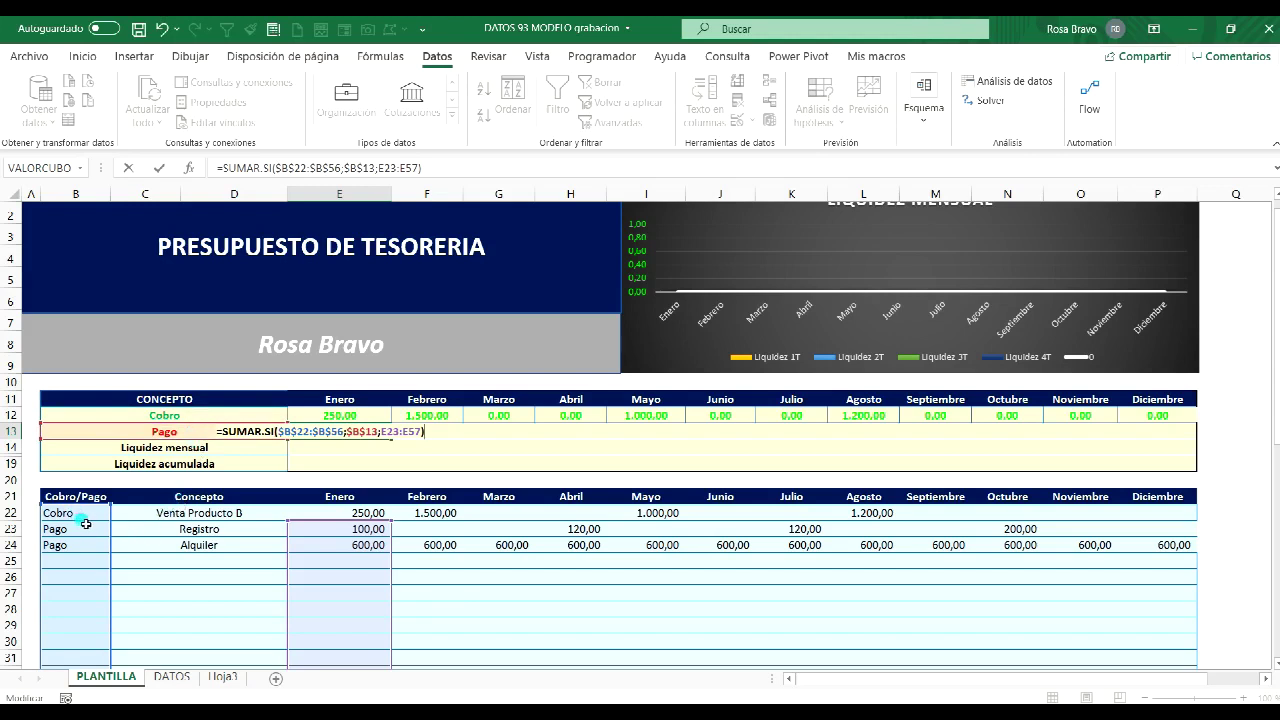
Step: Shift the formula's summed range to E22:E56 so Enero Pago totals 700,00
scroll(86, 524, "down", 2)
scroll(86, 524, "down", 2)
scroll(86, 524, "down", 3)
scroll(86, 524, "down", 1)
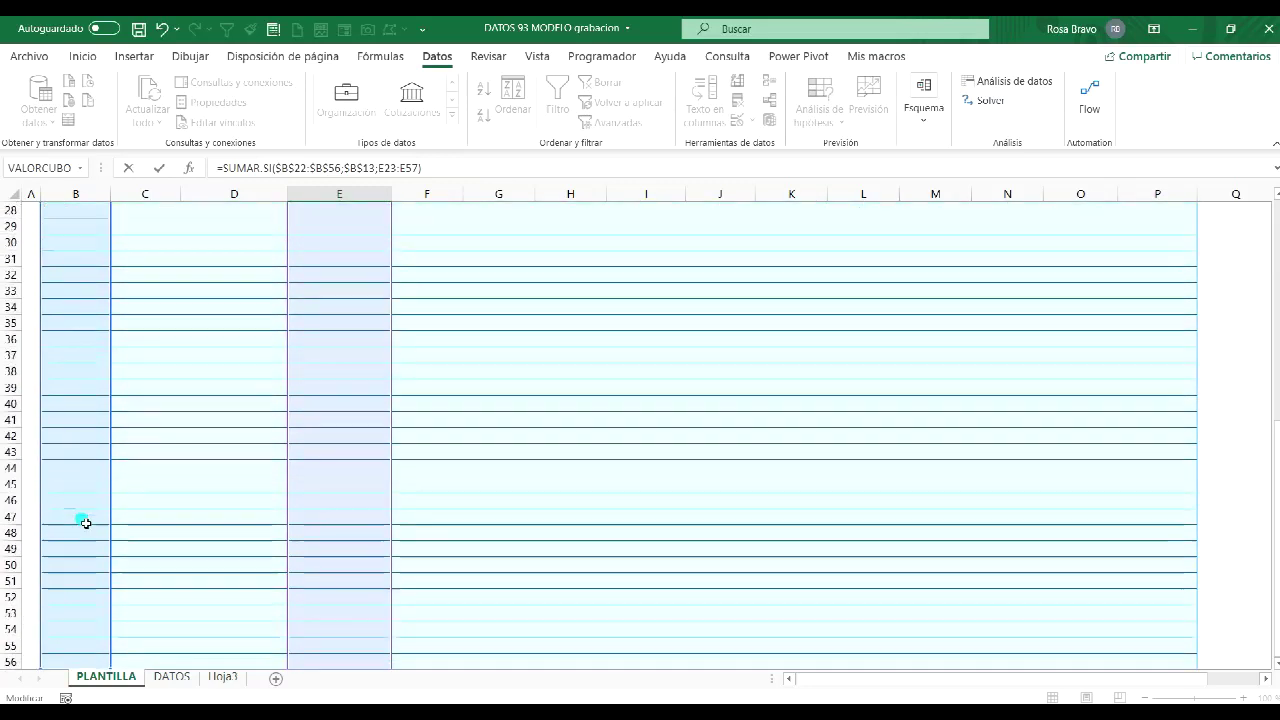
scroll(86, 524, "up", 9)
scroll(89, 437, "down", 8)
scroll(91, 449, "down", 3)
scroll(91, 449, "up", 3)
scroll(91, 449, "up", 4)
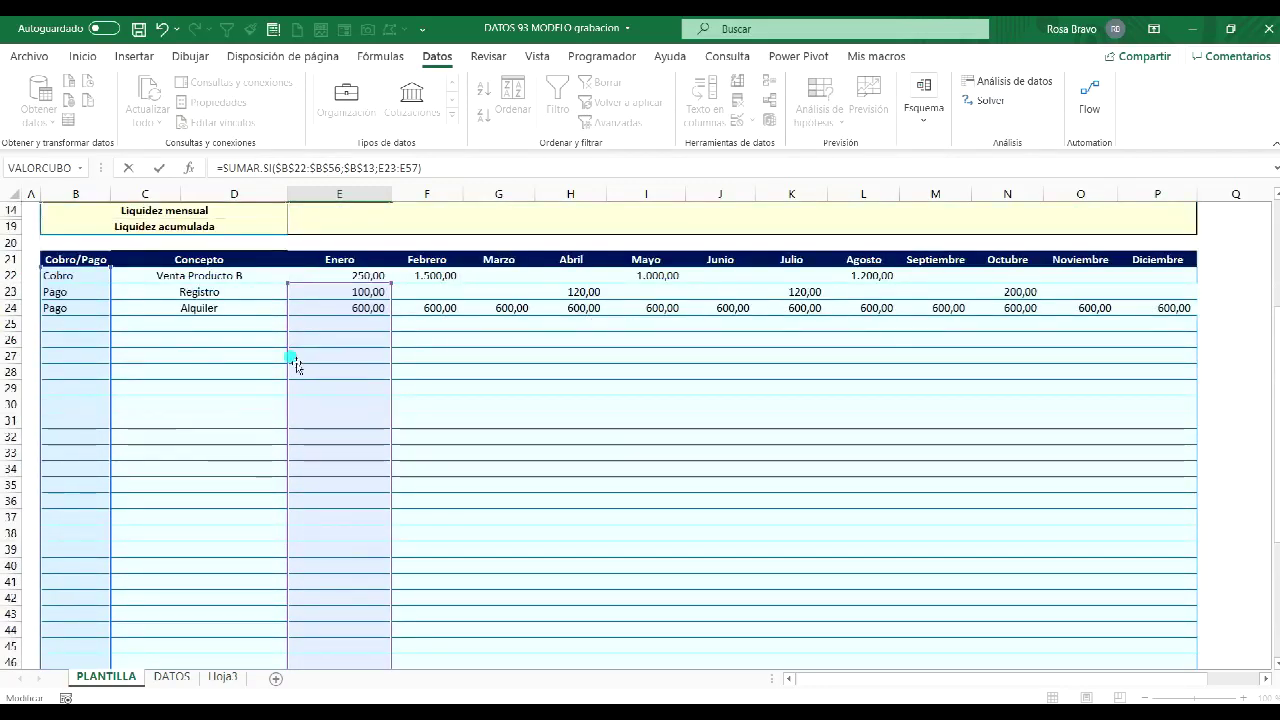
scroll(333, 404, "down", 3)
scroll(333, 404, "down", 2)
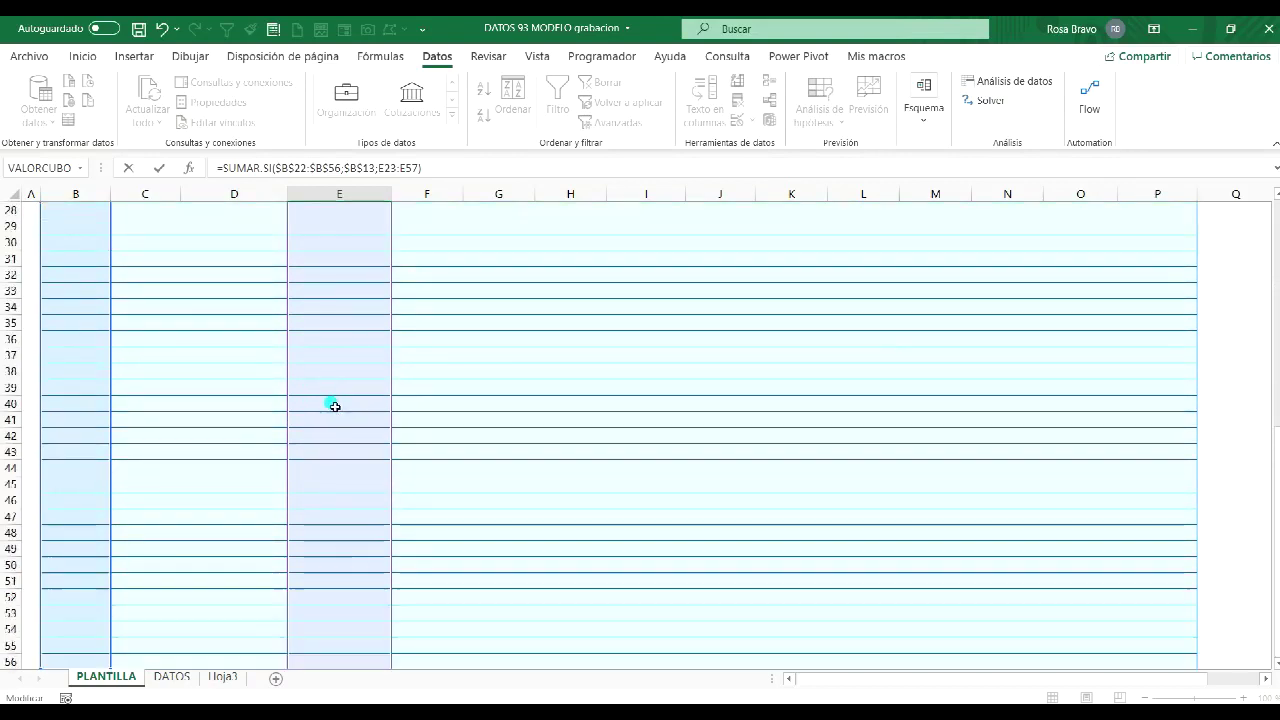
scroll(333, 404, "up", 5)
scroll(333, 404, "up", 1)
scroll(340, 300, "up", 2)
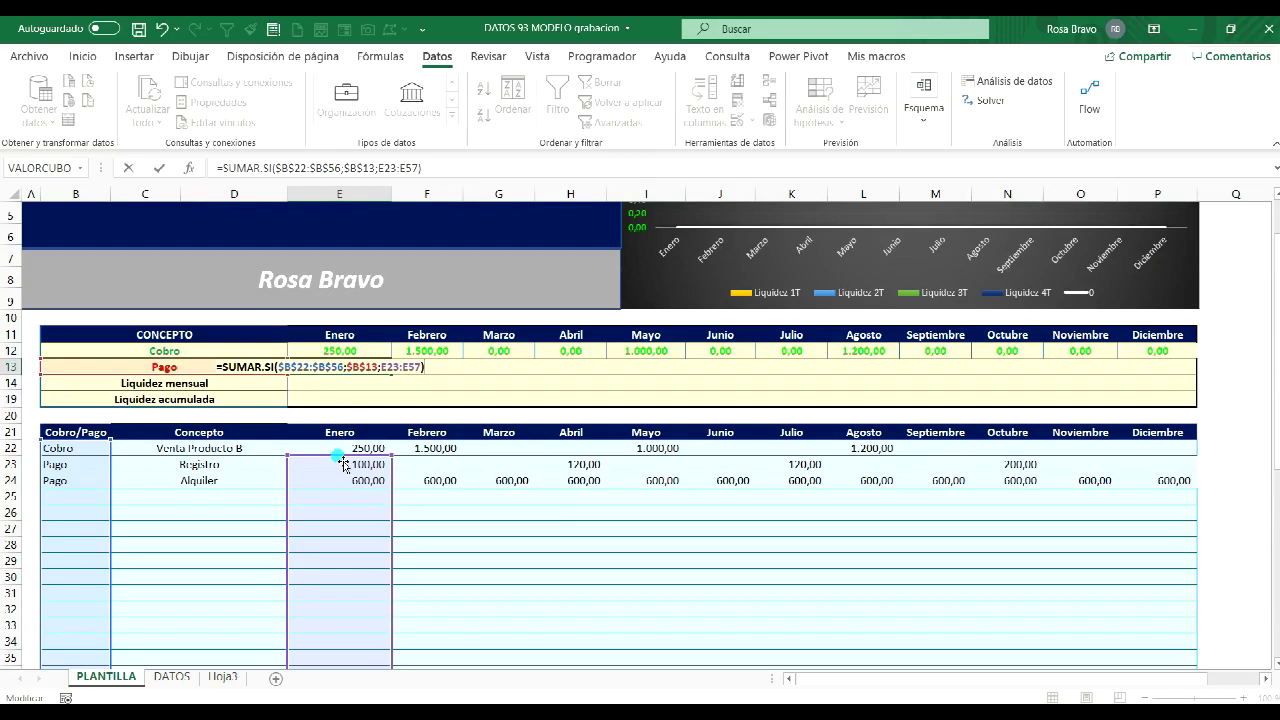
left_click_drag(340, 458, 346, 449)
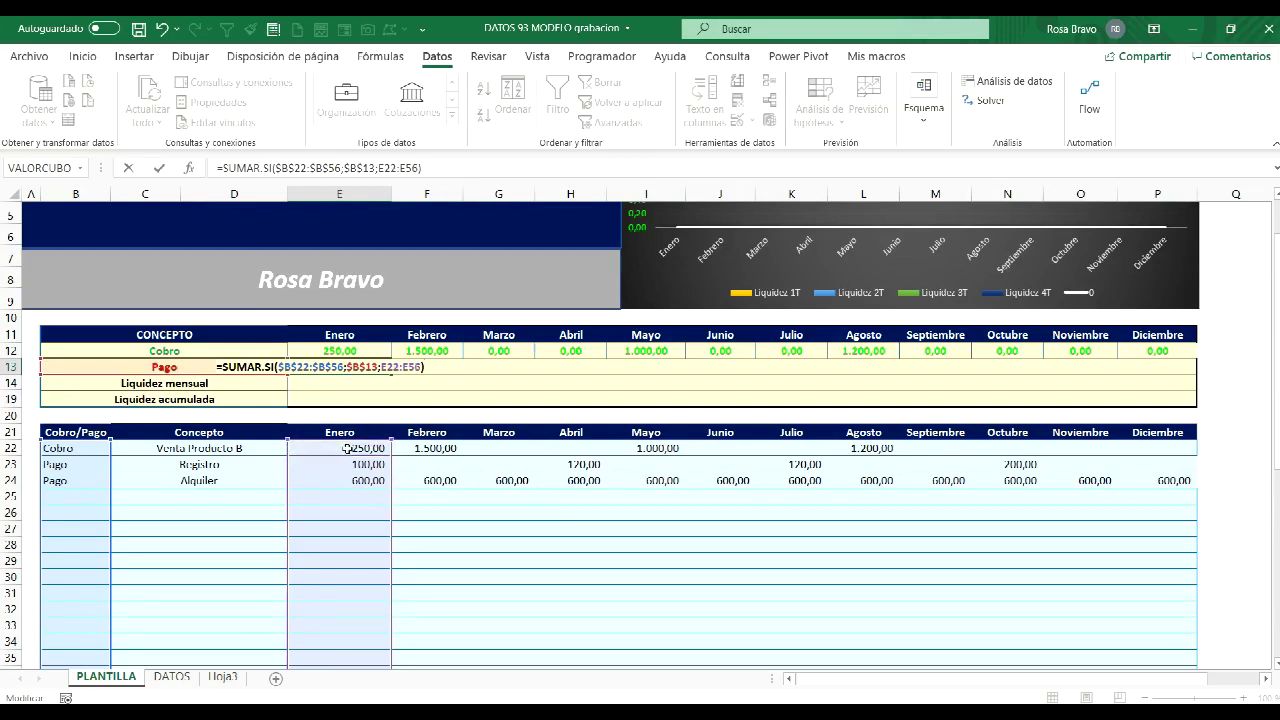
scroll(341, 470, "down", 3)
scroll(341, 470, "down", 4)
scroll(340, 494, "down", 4)
scroll(338, 492, "up", 5)
scroll(338, 492, "up", 6)
key("Return")
left_click(345, 369)
left_click_drag(395, 378, 445, 376)
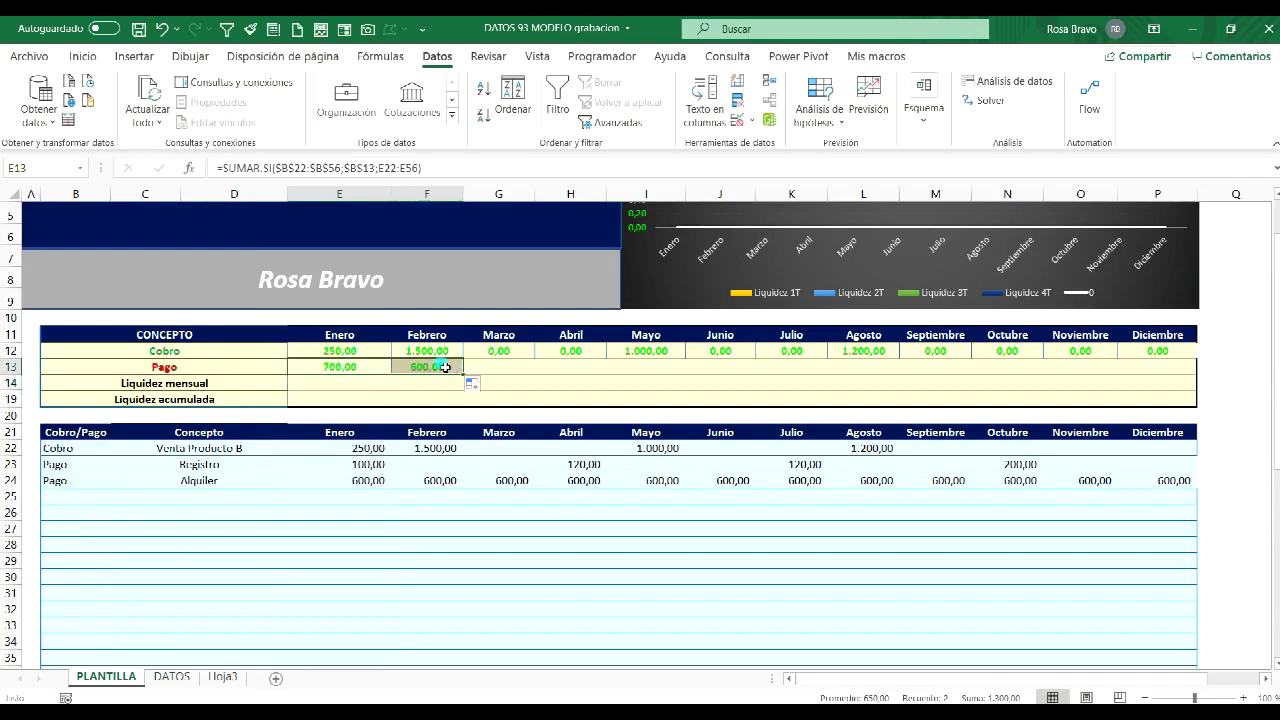
double_click(447, 369)
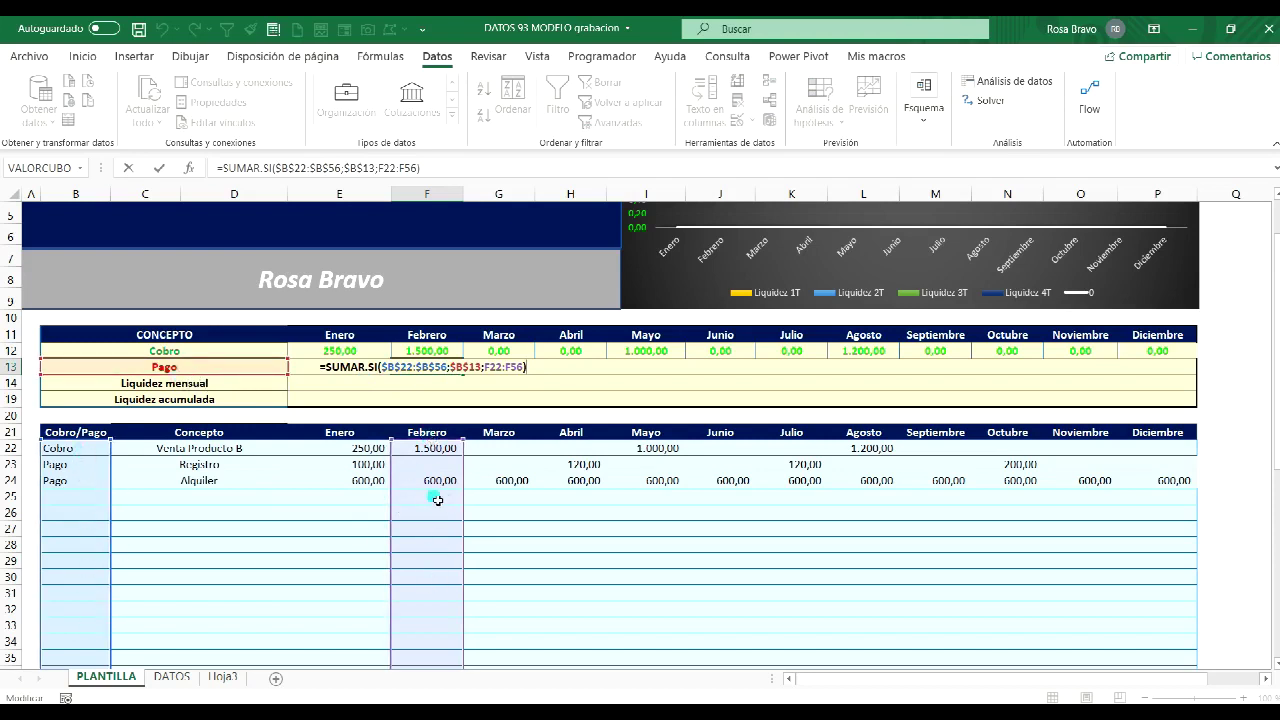
scroll(455, 577, "down", 3)
scroll(460, 560, "down", 9)
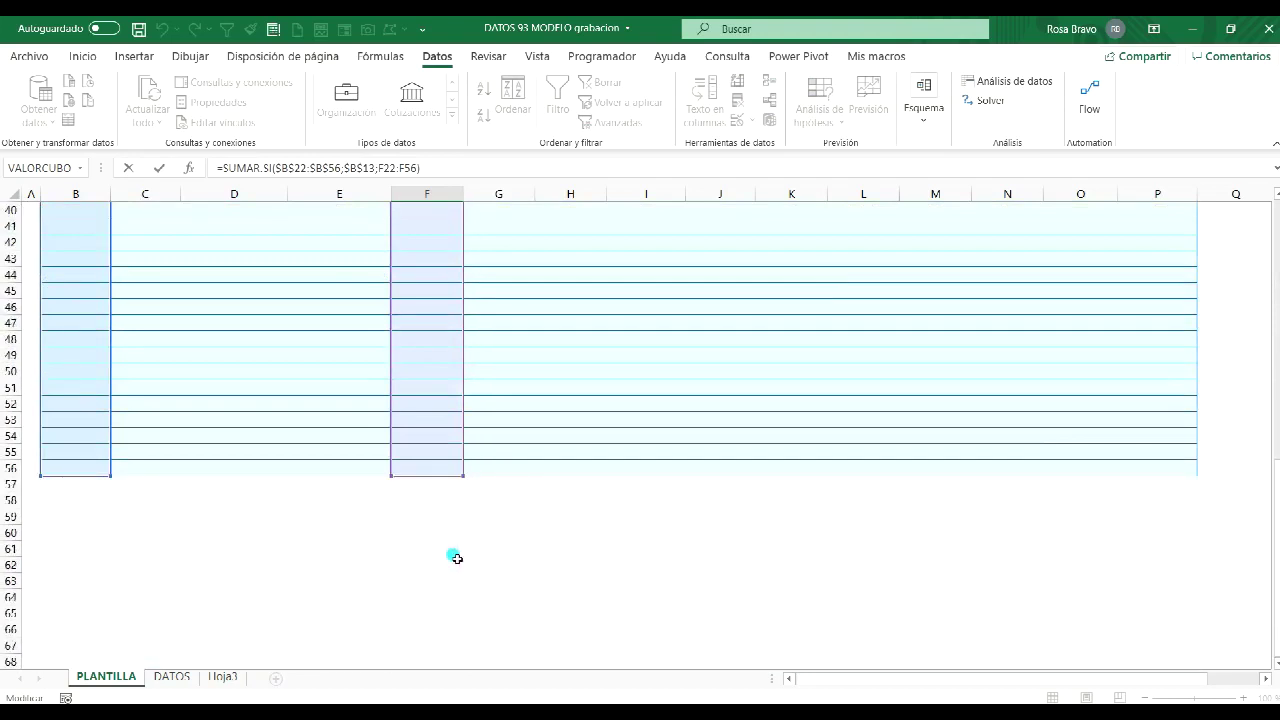
scroll(455, 557, "up", 10)
scroll(455, 557, "up", 3)
key("ctrl+Return")
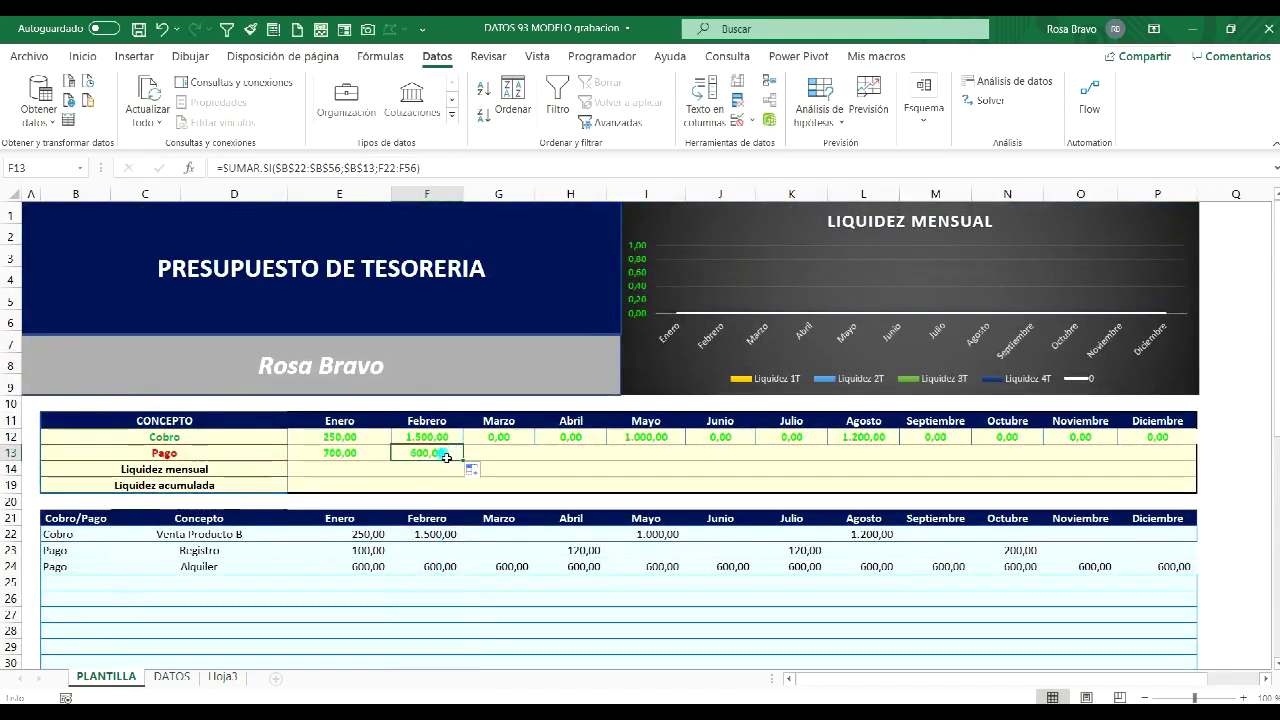
mouse_move(446, 457)
left_mouse_down()
mouse_move(1137, 427)
mouse_move(1186, 455)
left_mouse_up()
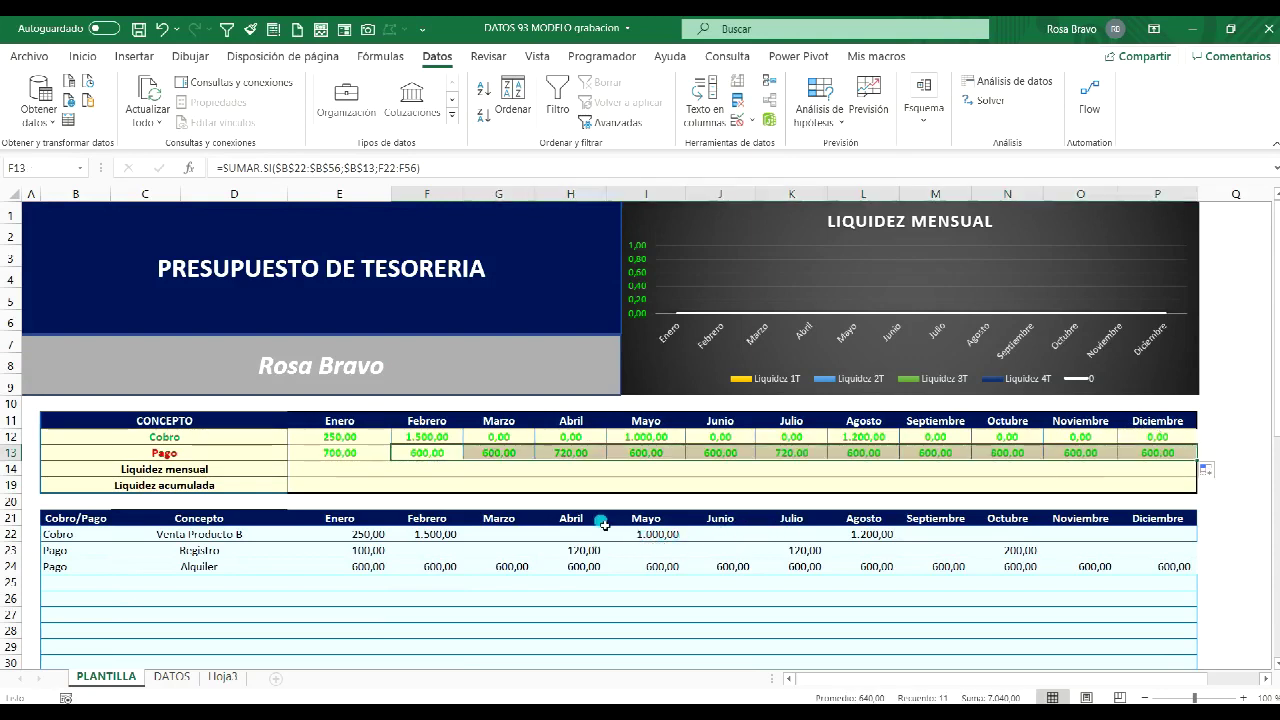
left_click(342, 469)
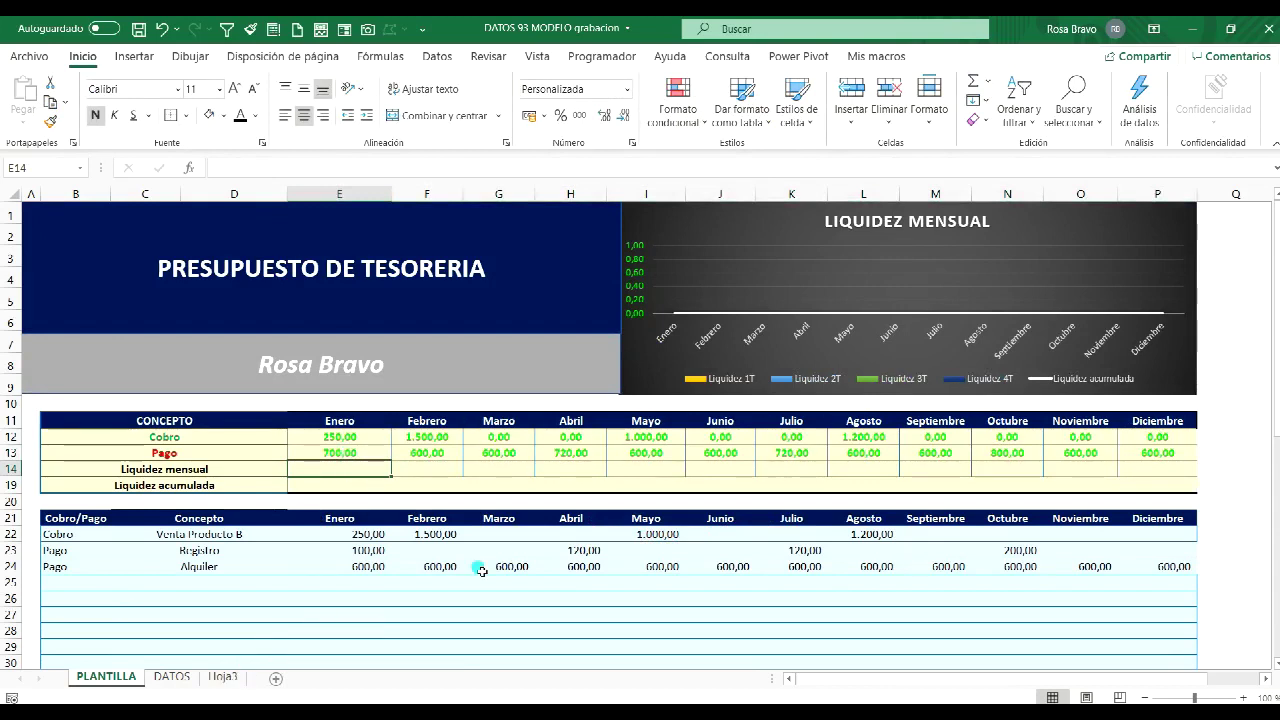
Step: Enter =E12-E13 in E14 and fill it across to P14 for every month
left_click(327, 471)
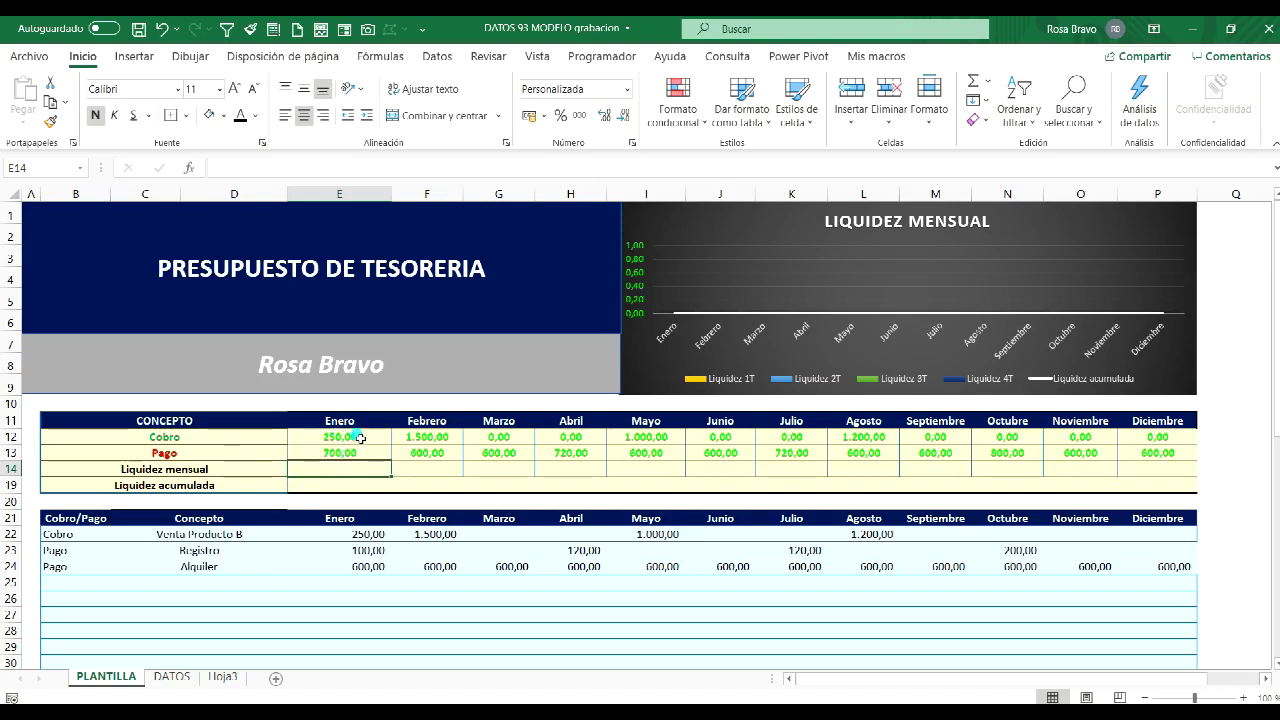
type("=")
left_click(358, 437)
type("-")
left_click(355, 455)
key("Return")
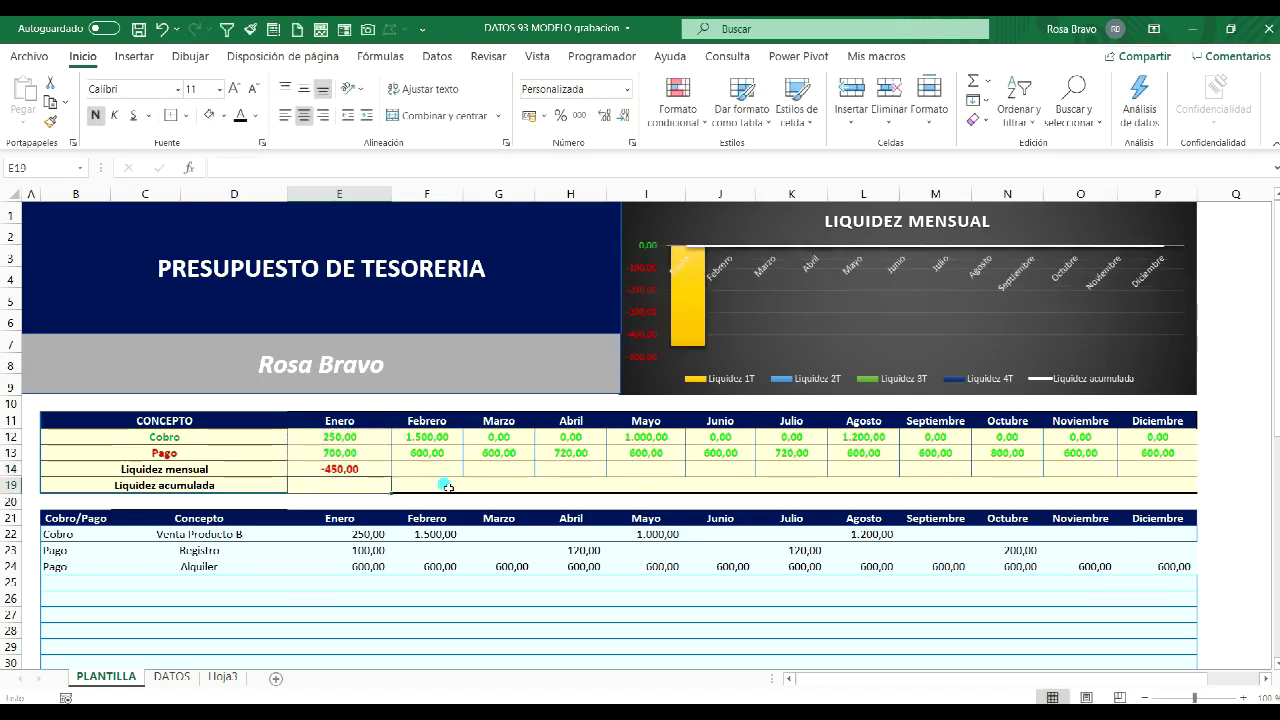
left_click(382, 474)
mouse_move(390, 477)
left_mouse_down()
mouse_move(1137, 413)
mouse_move(1170, 430)
left_mouse_up()
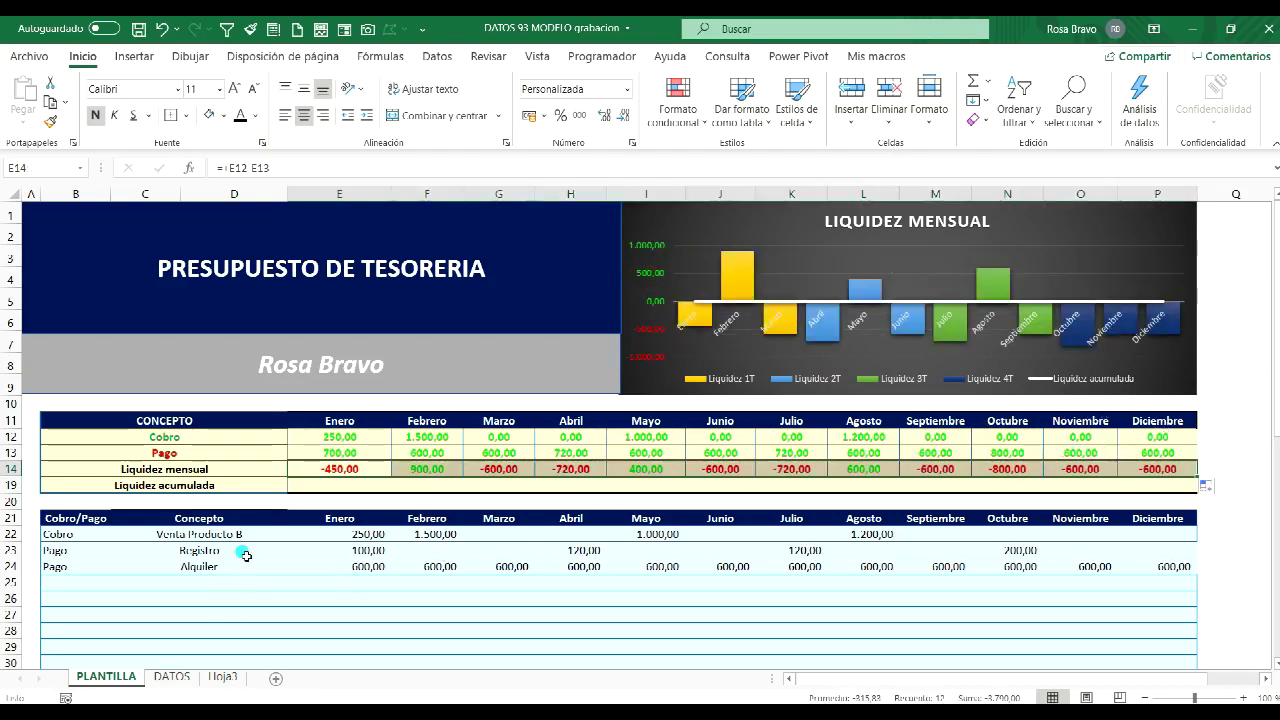
Step: Enter =E14 in E19 and =F14+E19 in F19 to start the running liquidity total
left_click(310, 487)
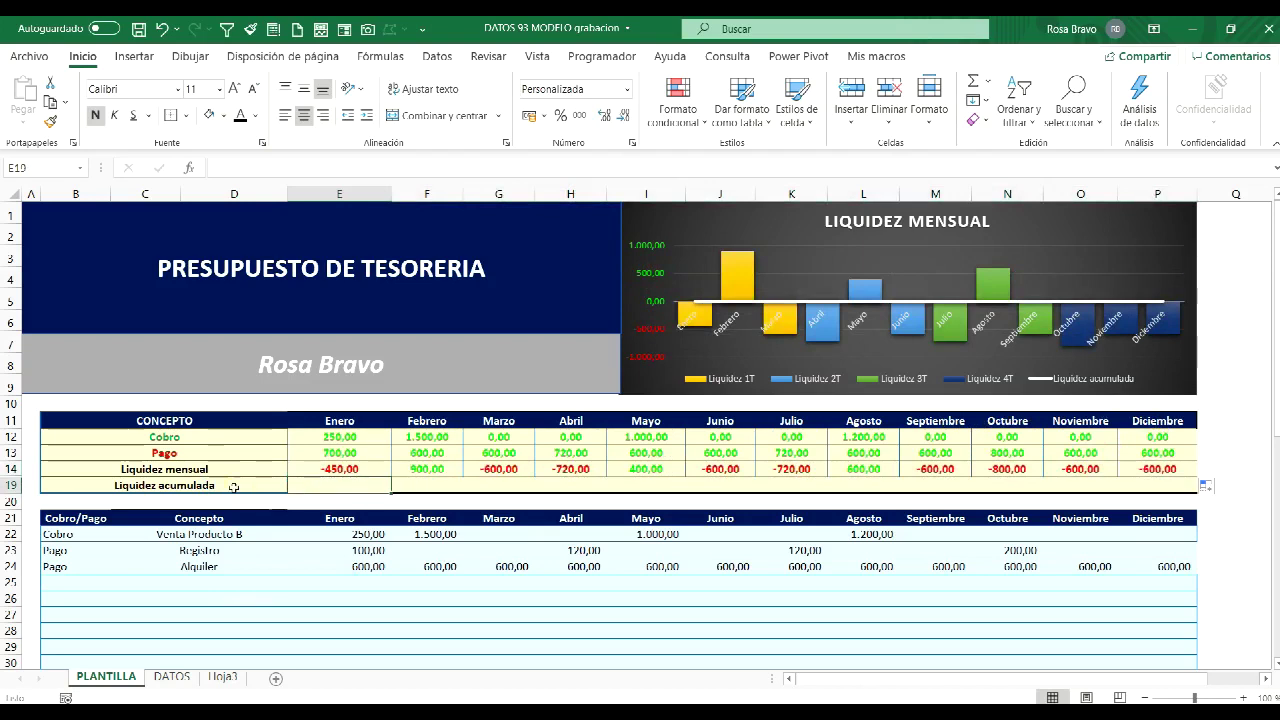
type("=")
left_click(358, 469)
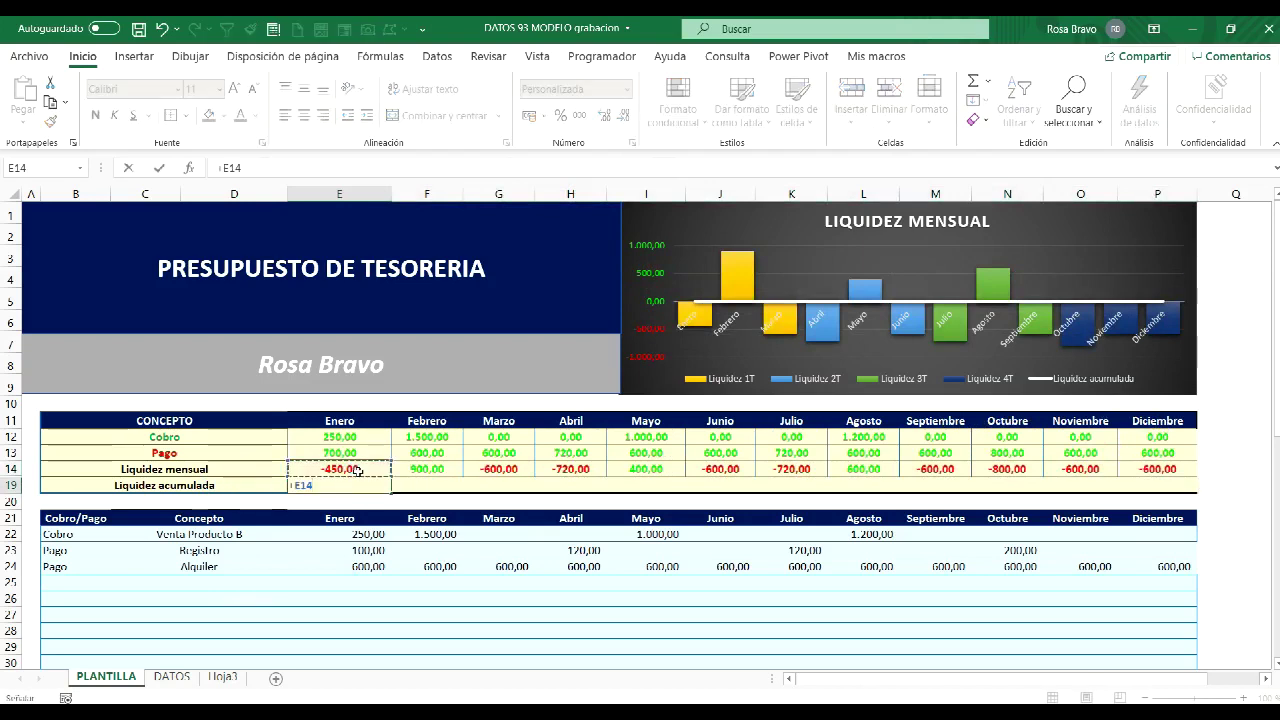
key("Return")
left_click(440, 480)
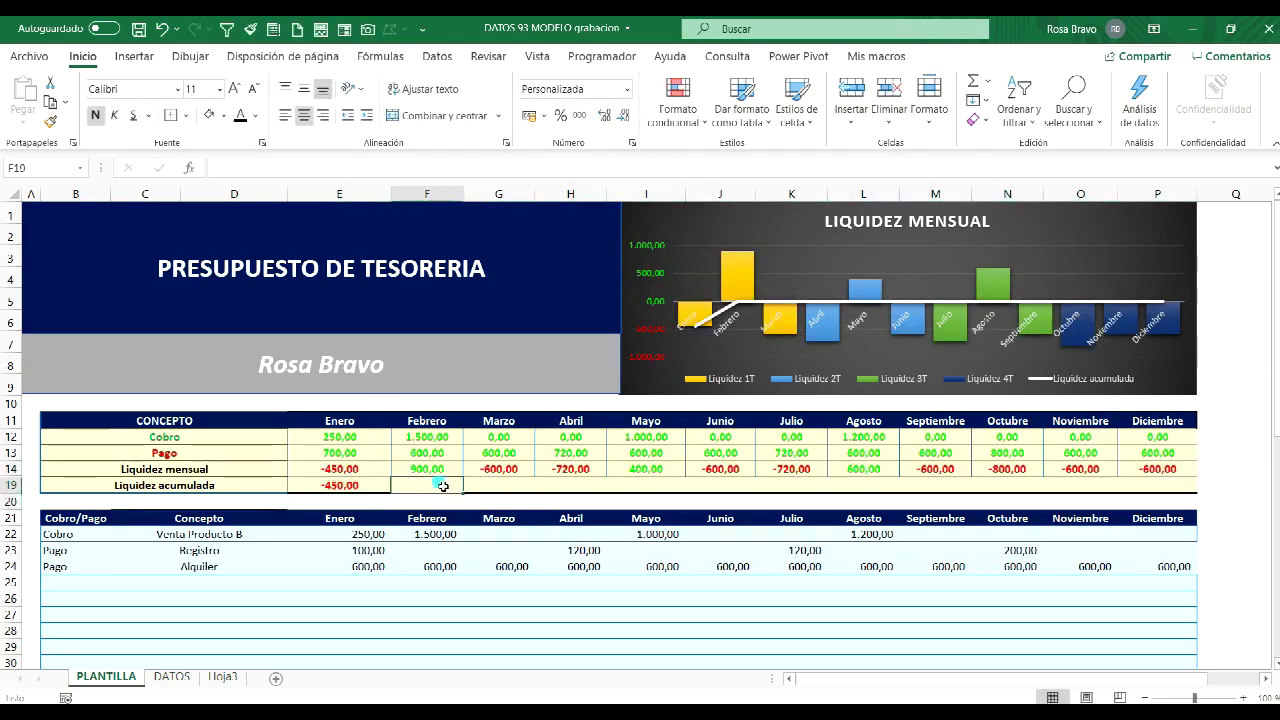
type("+")
left_click(438, 472)
type("+")
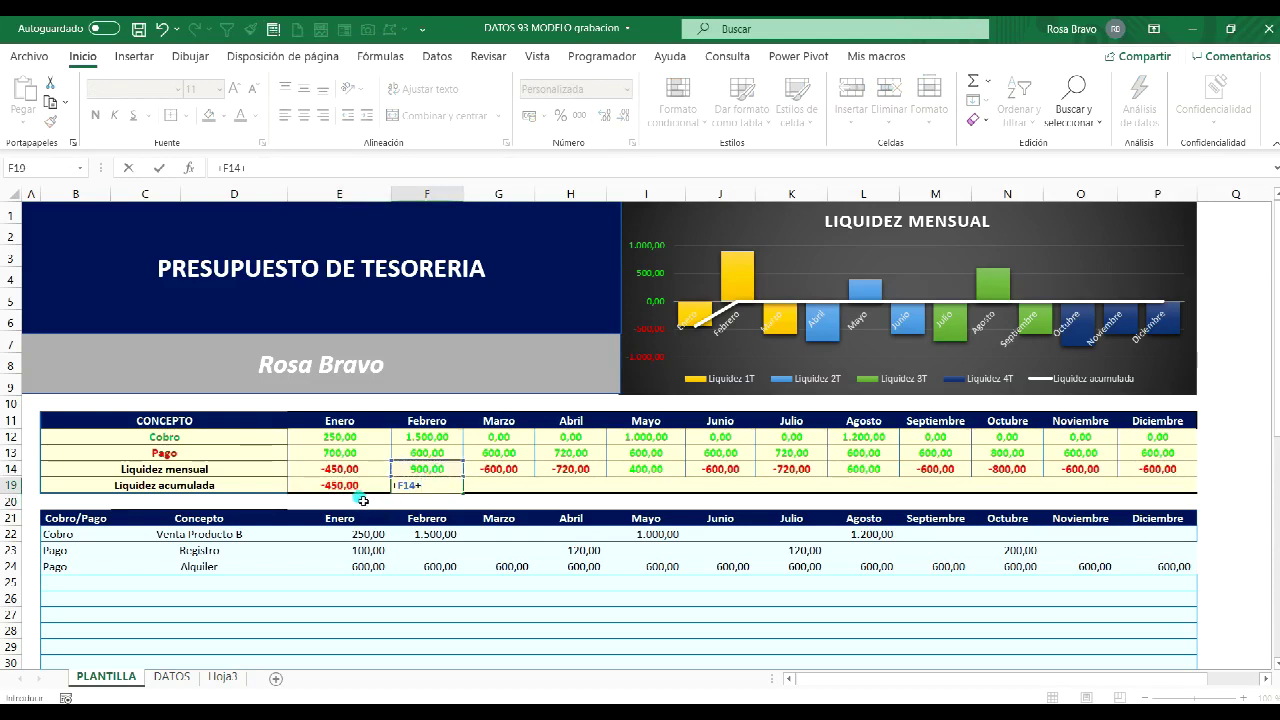
left_click(358, 485)
key("Return")
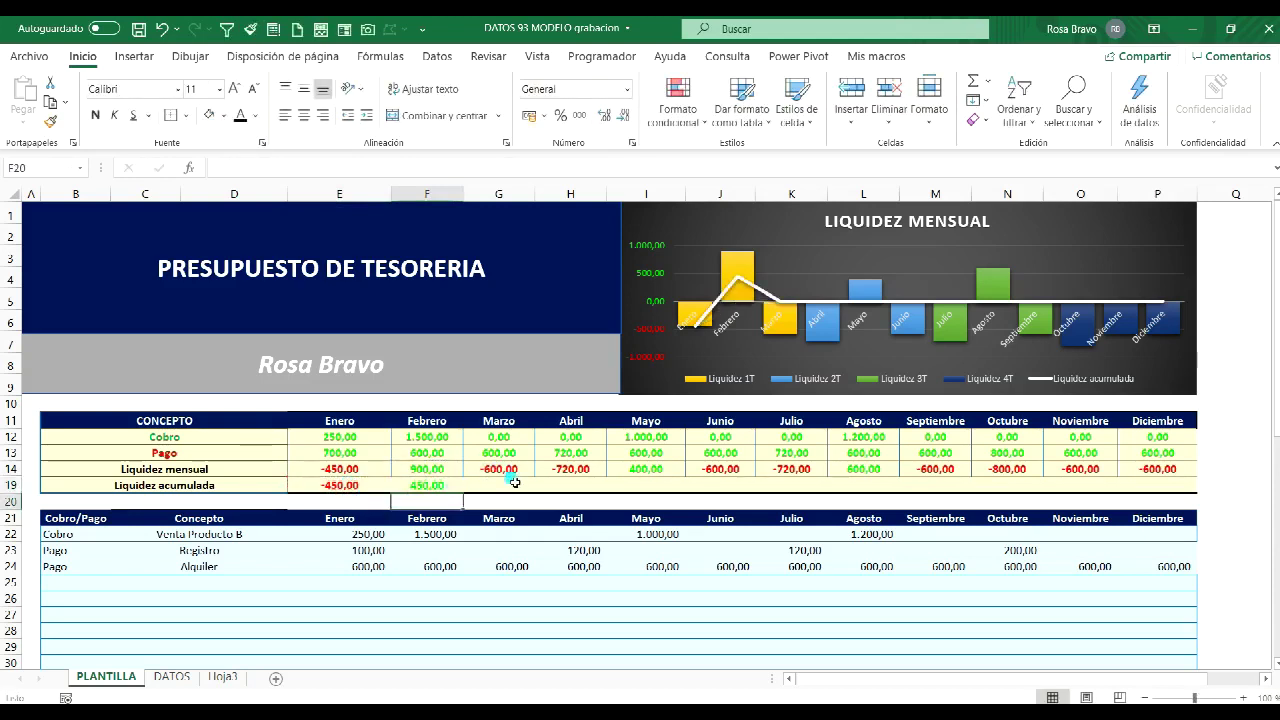
Step: Enter =G14+F19 in G19 and fill it through P19, ending at -3.790,00
left_click(512, 483)
type("+")
left_click(517, 470)
type("+")
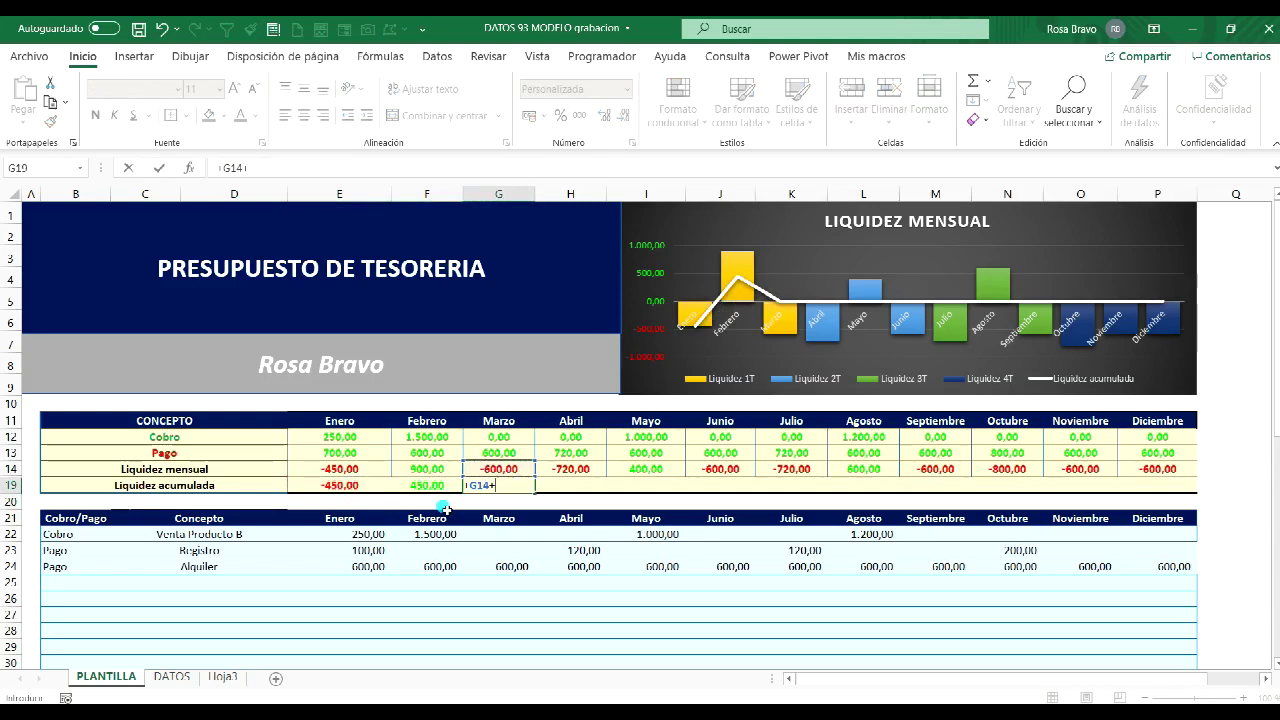
left_click(432, 485)
key("Return")
left_click(521, 485)
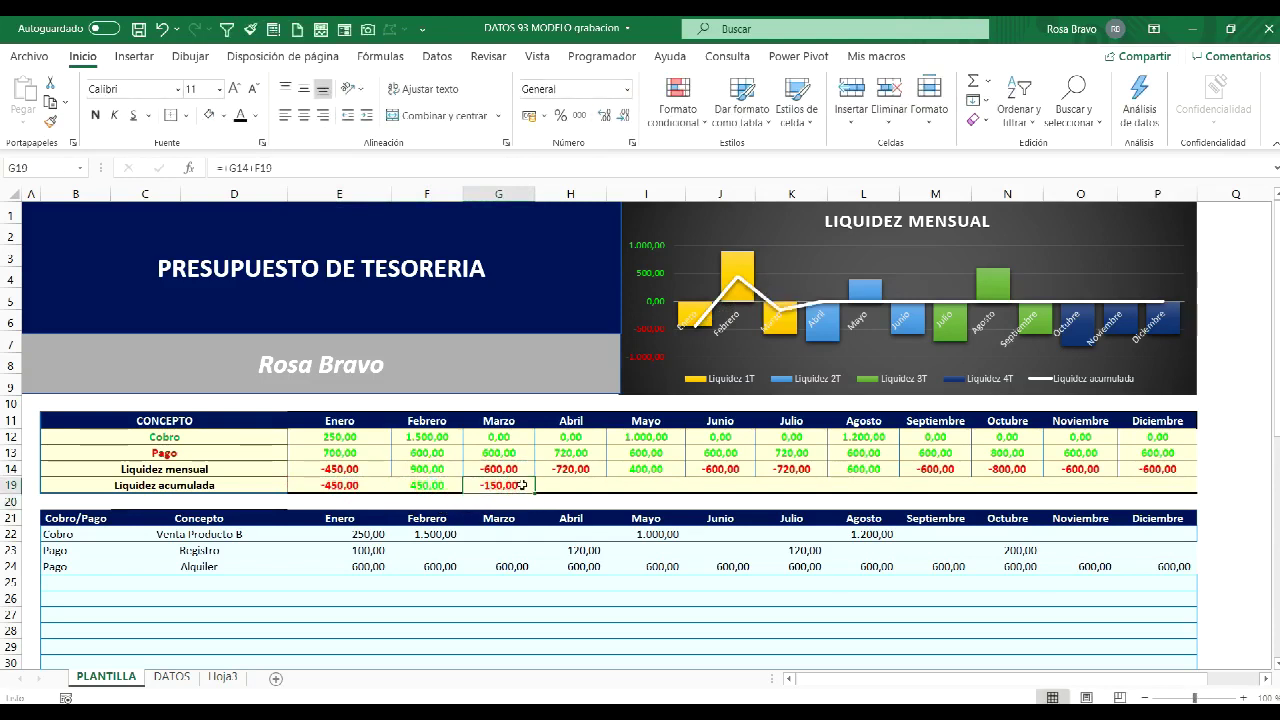
left_click_drag(535, 492, 1165, 480)
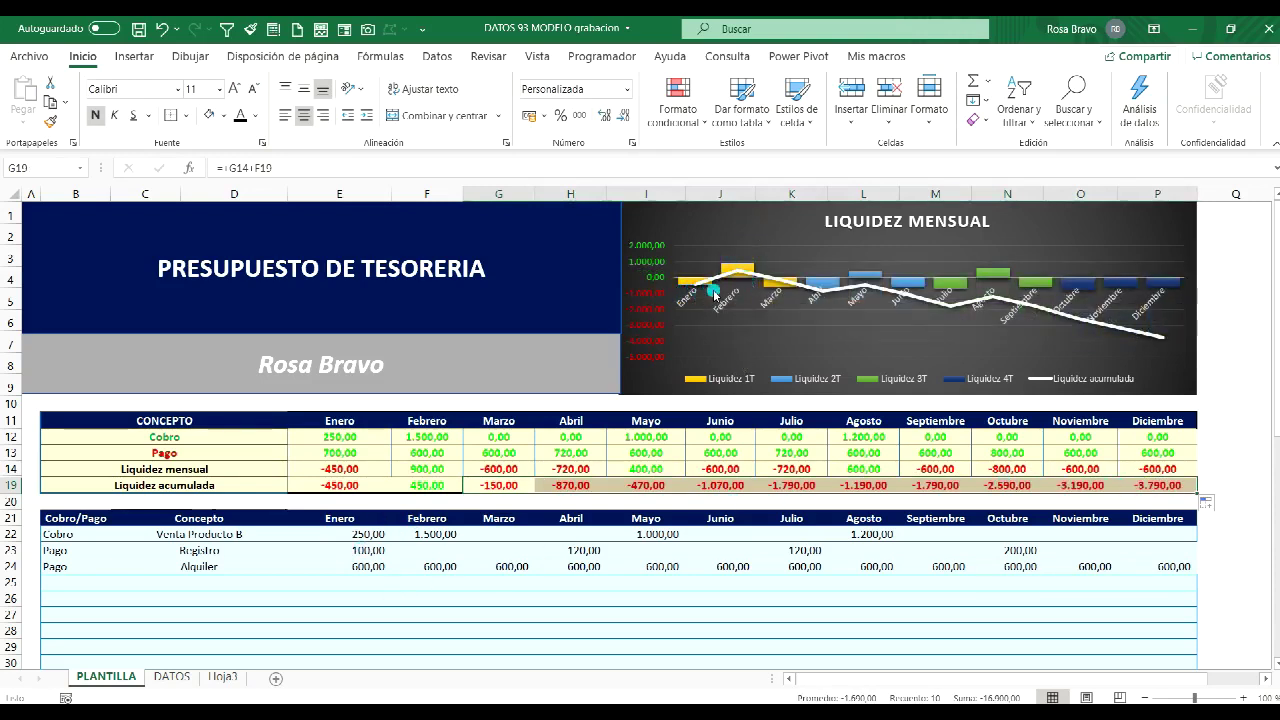
left_click(343, 469)
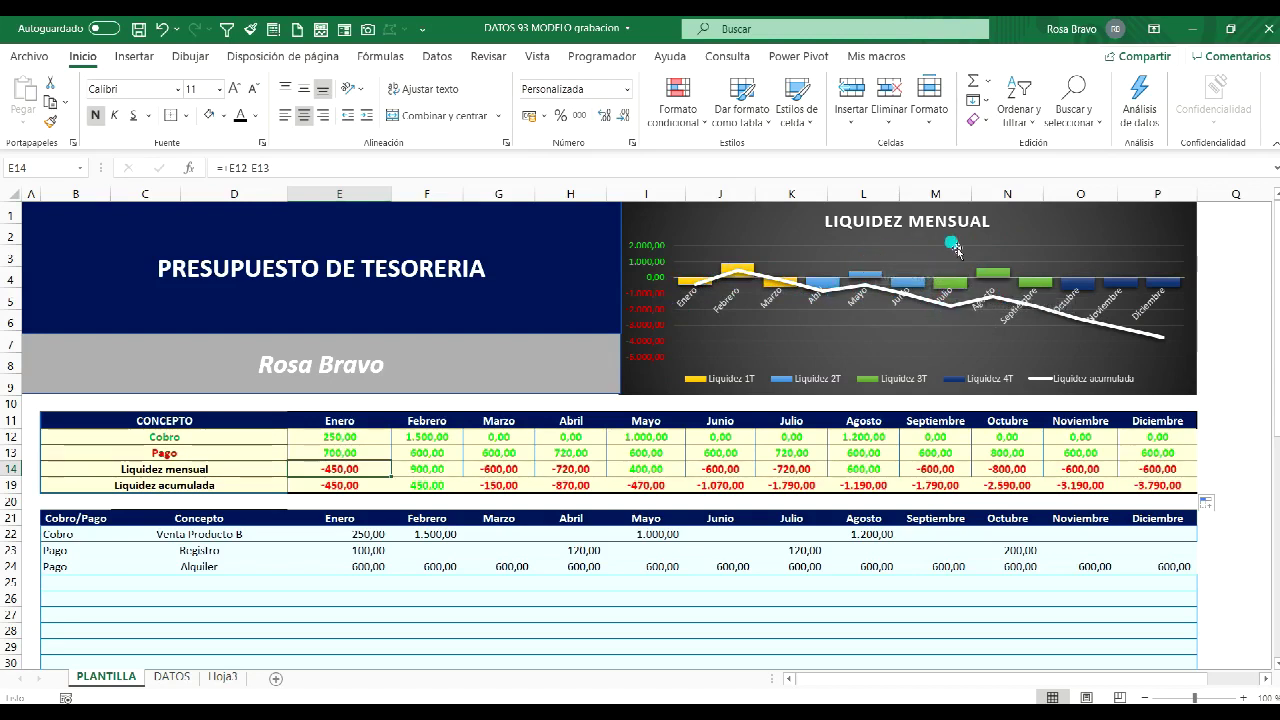
Step: Set the new row 25 entry to Cobro with concept Prestación Servicio
left_click(75, 582)
left_click(118, 587)
left_click(105, 598)
left_click(285, 582)
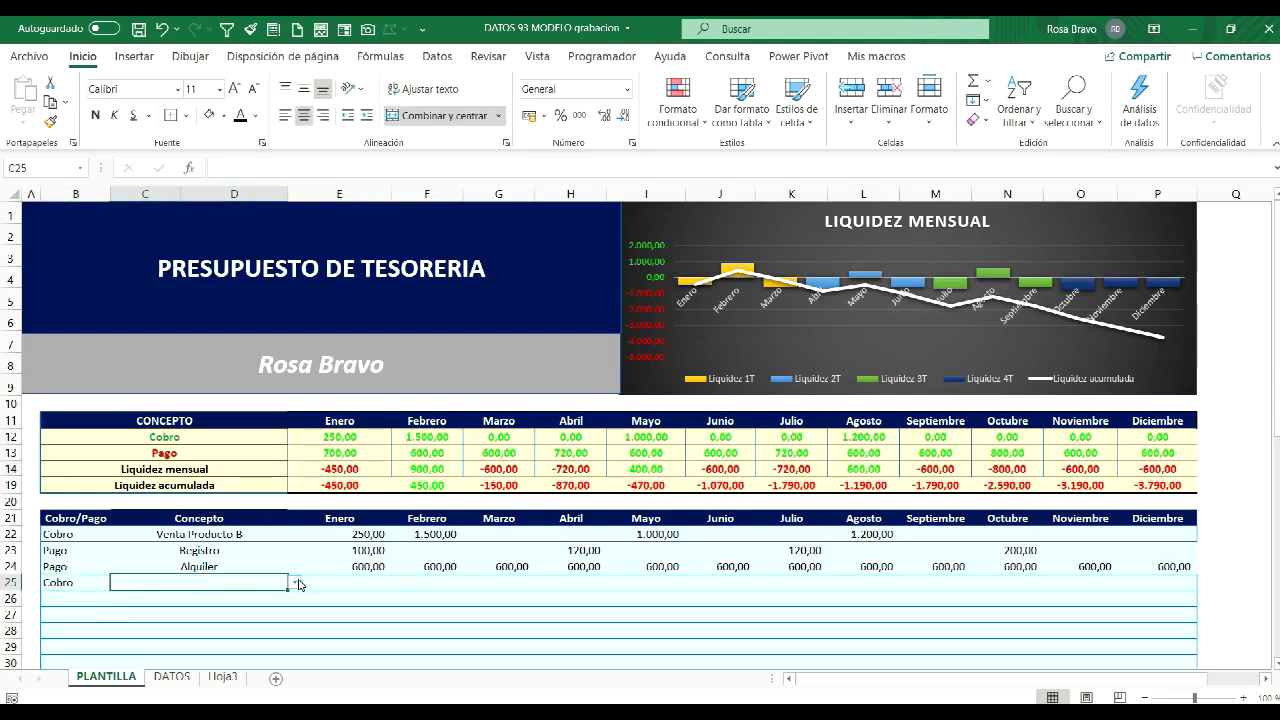
left_click(295, 582)
left_click(243, 617)
Step: Enter the Prestación Servicio amounts 500, 350, 1000, 500, 750 and 800 under their months
left_click(352, 587)
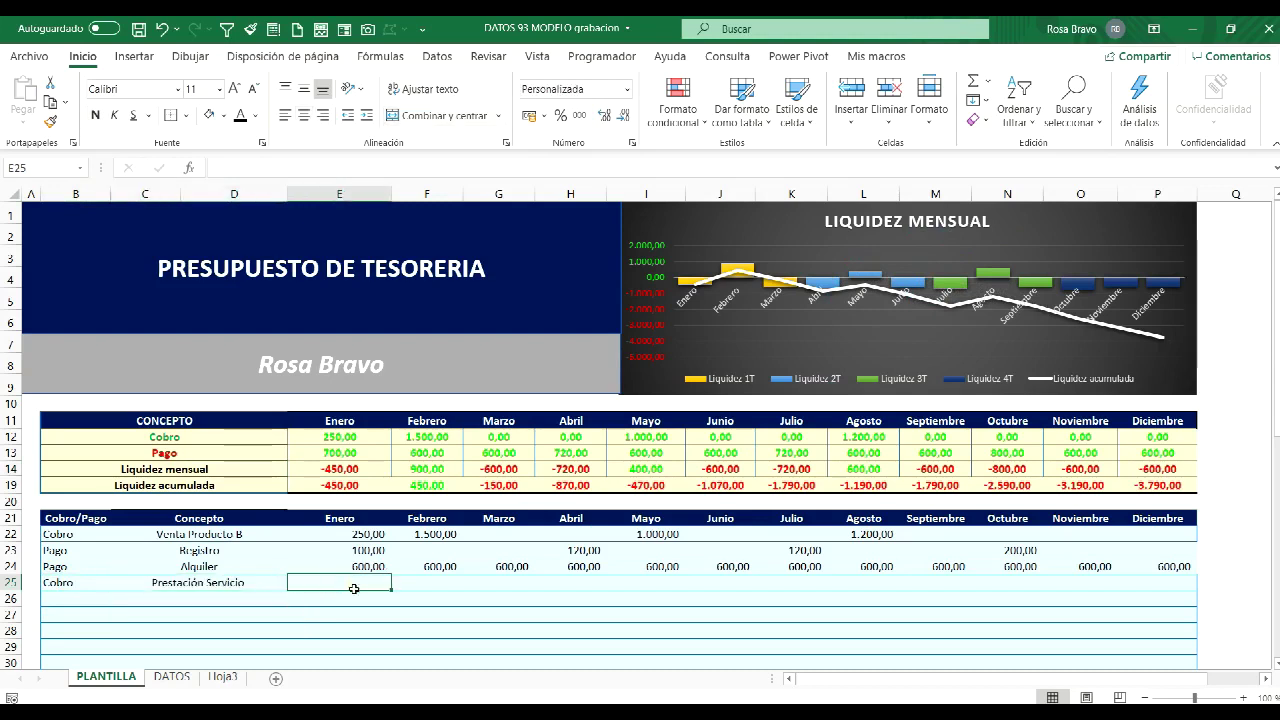
type("500")
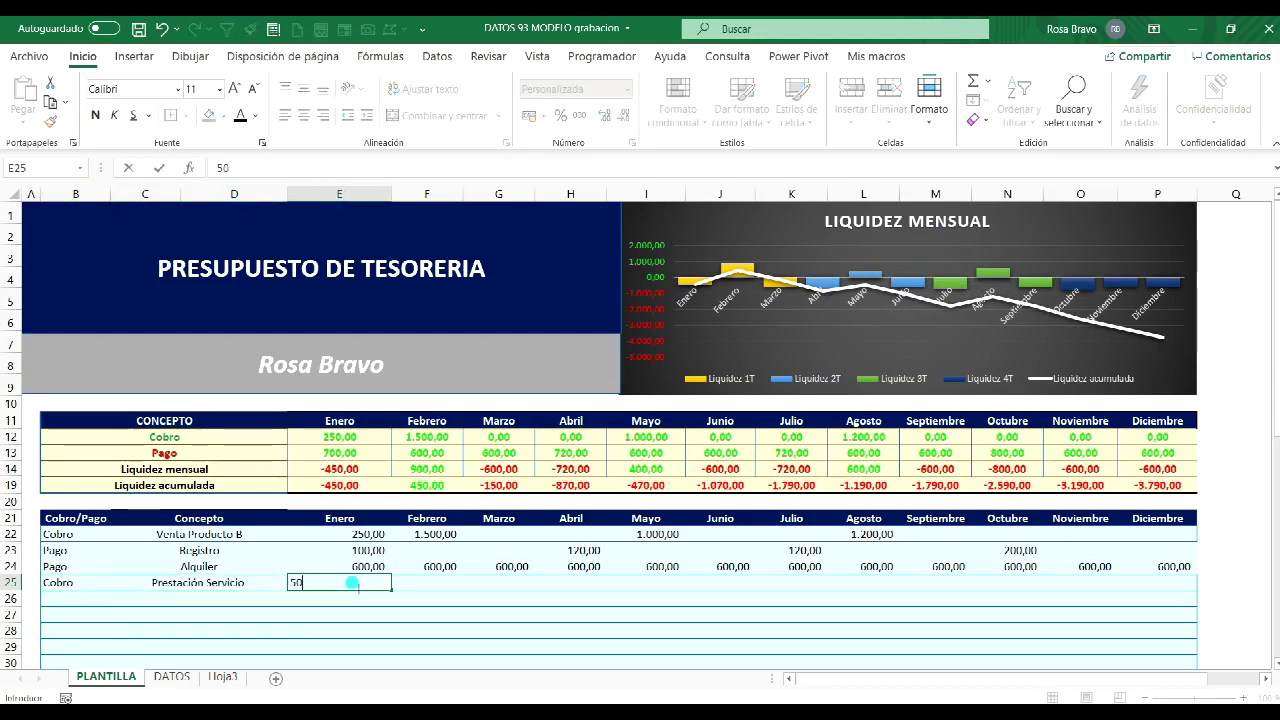
key("Tab")
key("Tab")
type("350")
key("Tab")
key("Tab")
type("10")
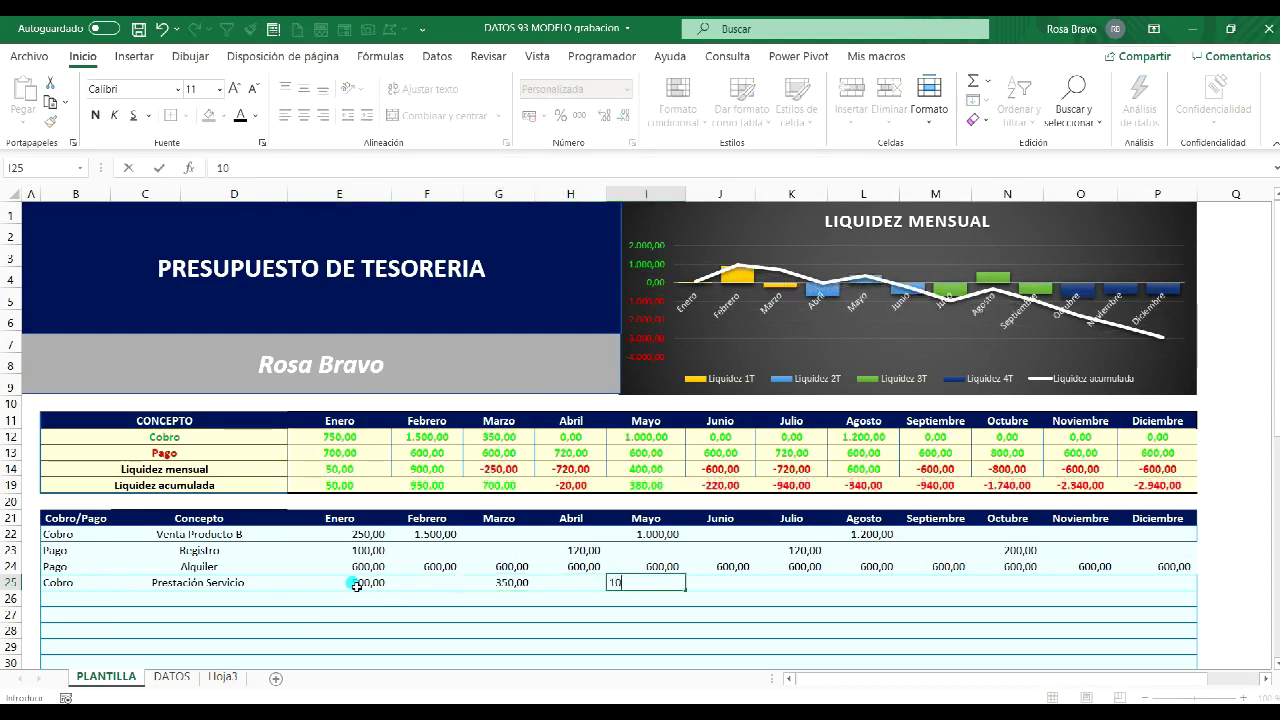
key("Tab")
key("Tab")
type("500")
key("Tab")
key("Tab")
type("50")
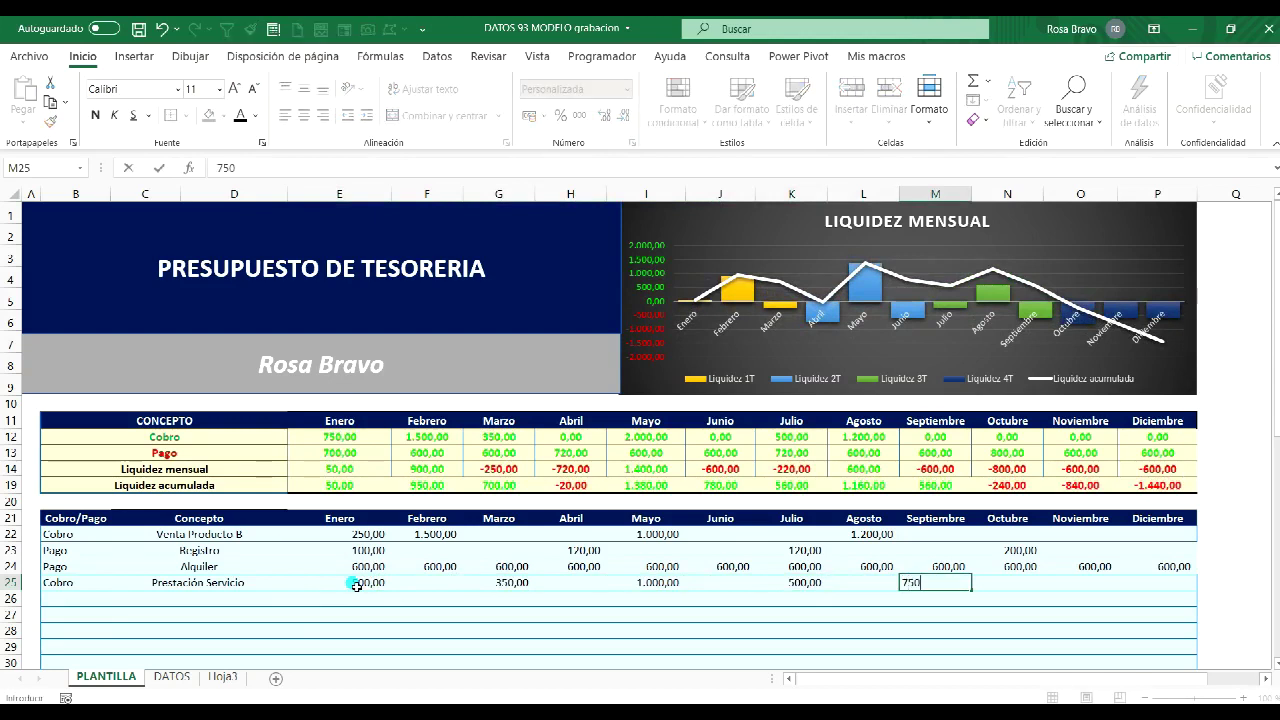
key("Tab")
key("Tab")
type("80")
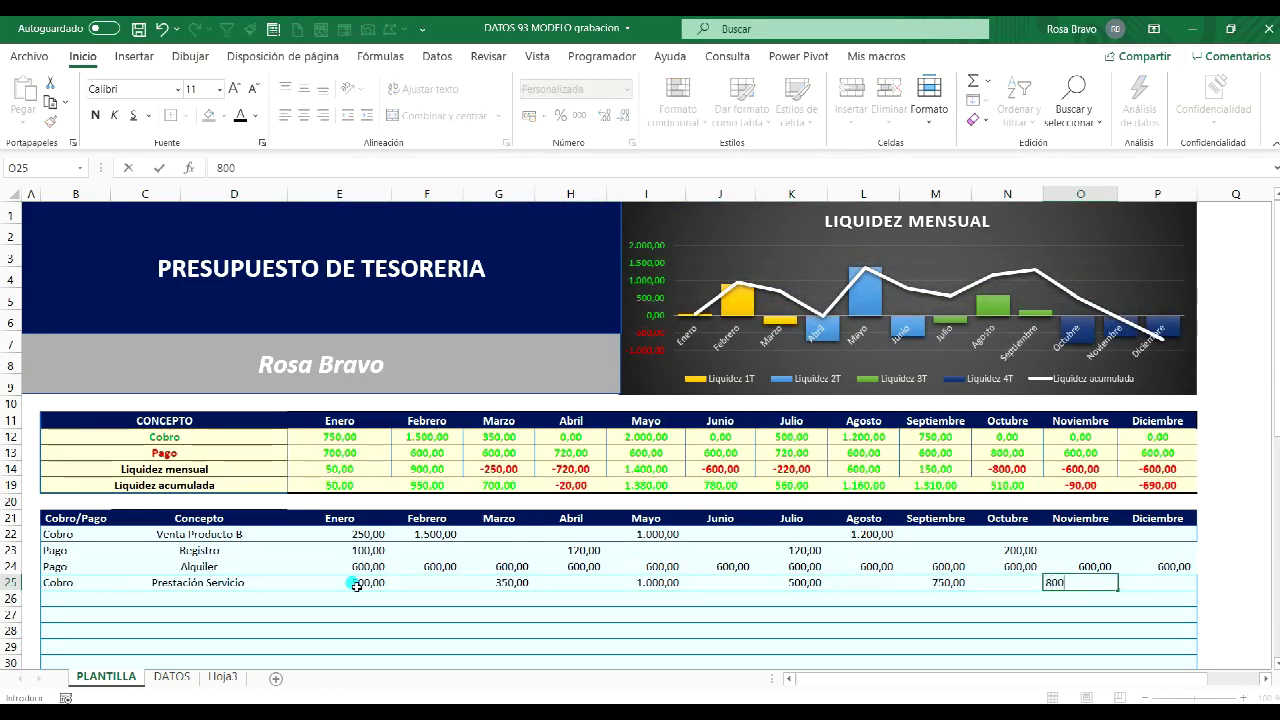
key("Return")
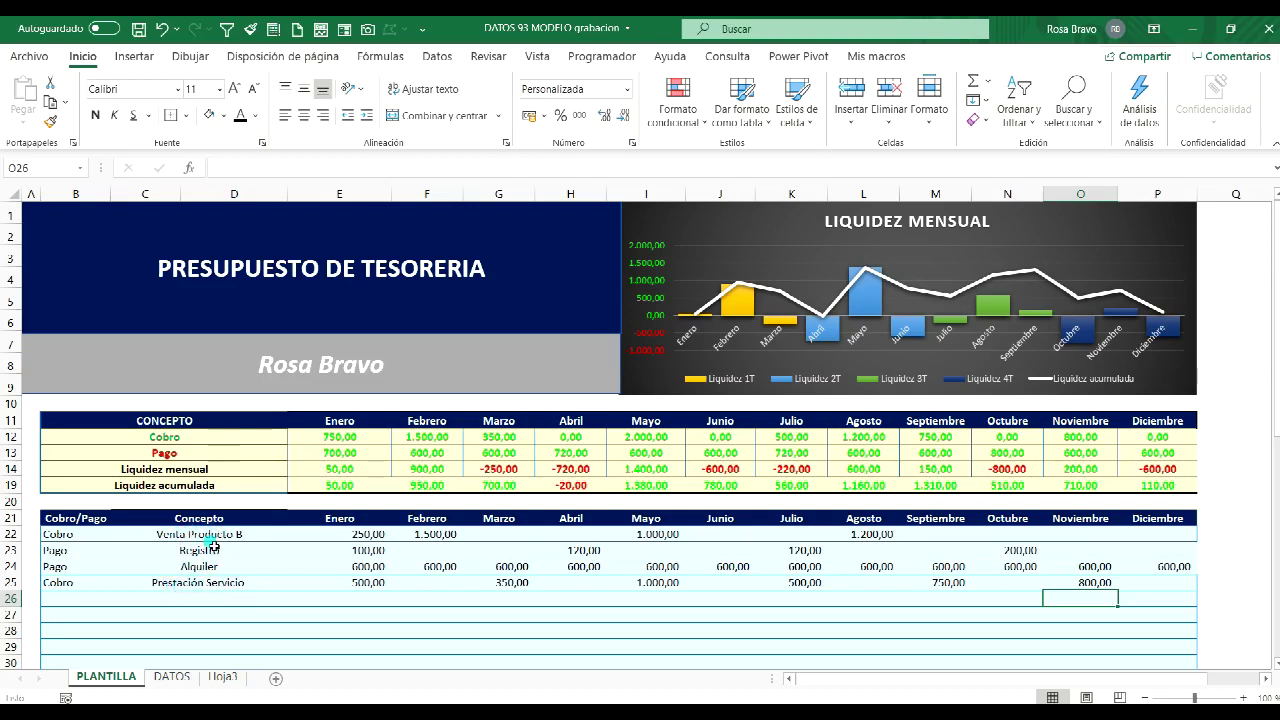
left_click(171, 677)
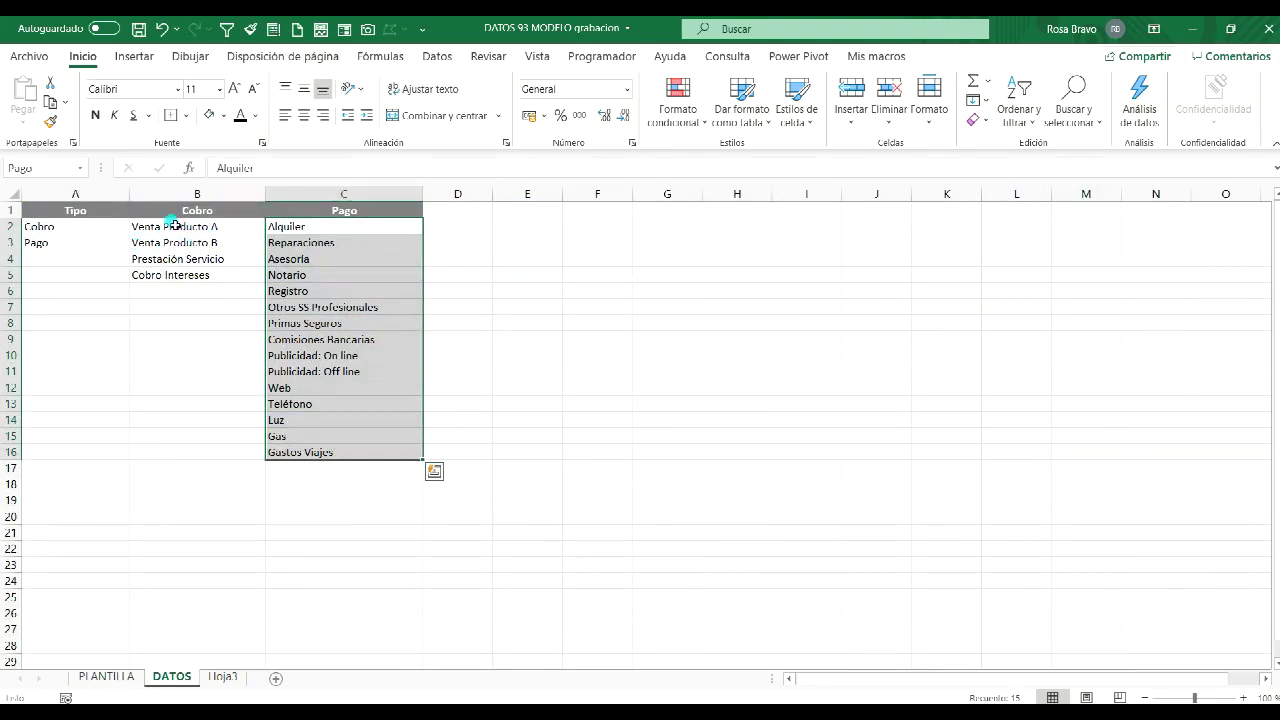
mouse_move(313, 233)
left_mouse_down()
mouse_move(303, 357)
mouse_move(300, 240)
left_mouse_up()
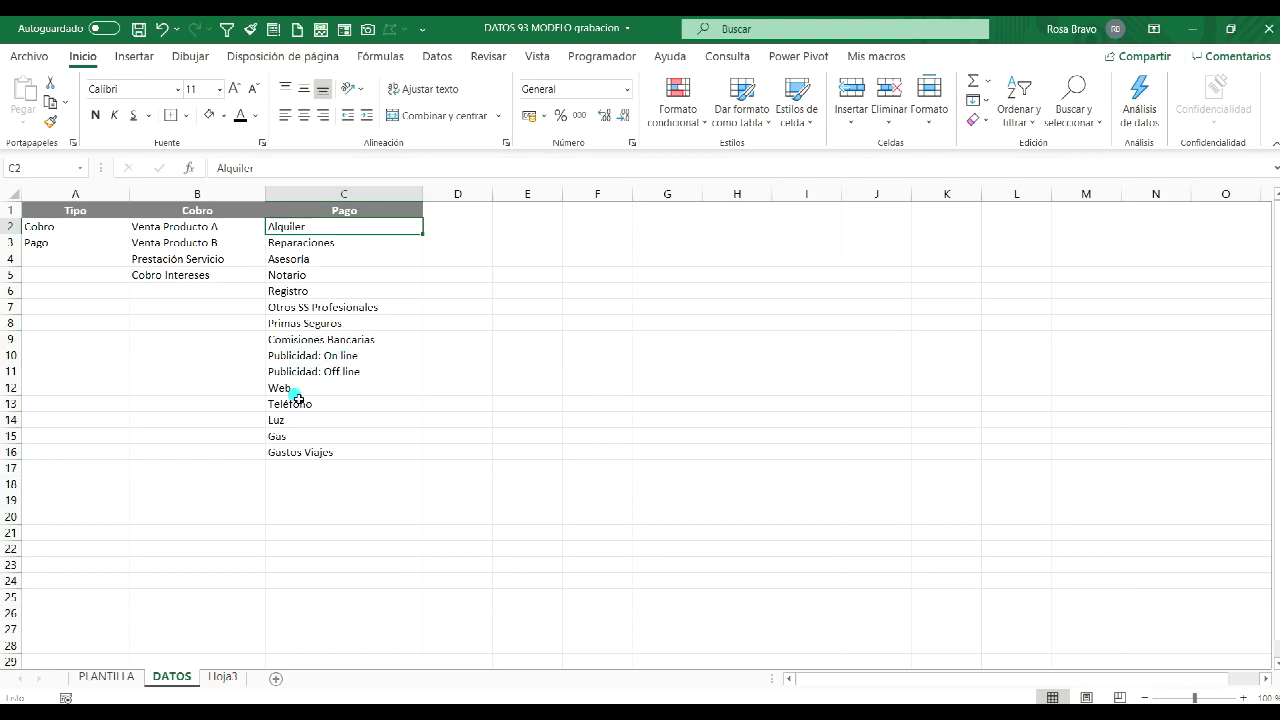
left_click(105, 677)
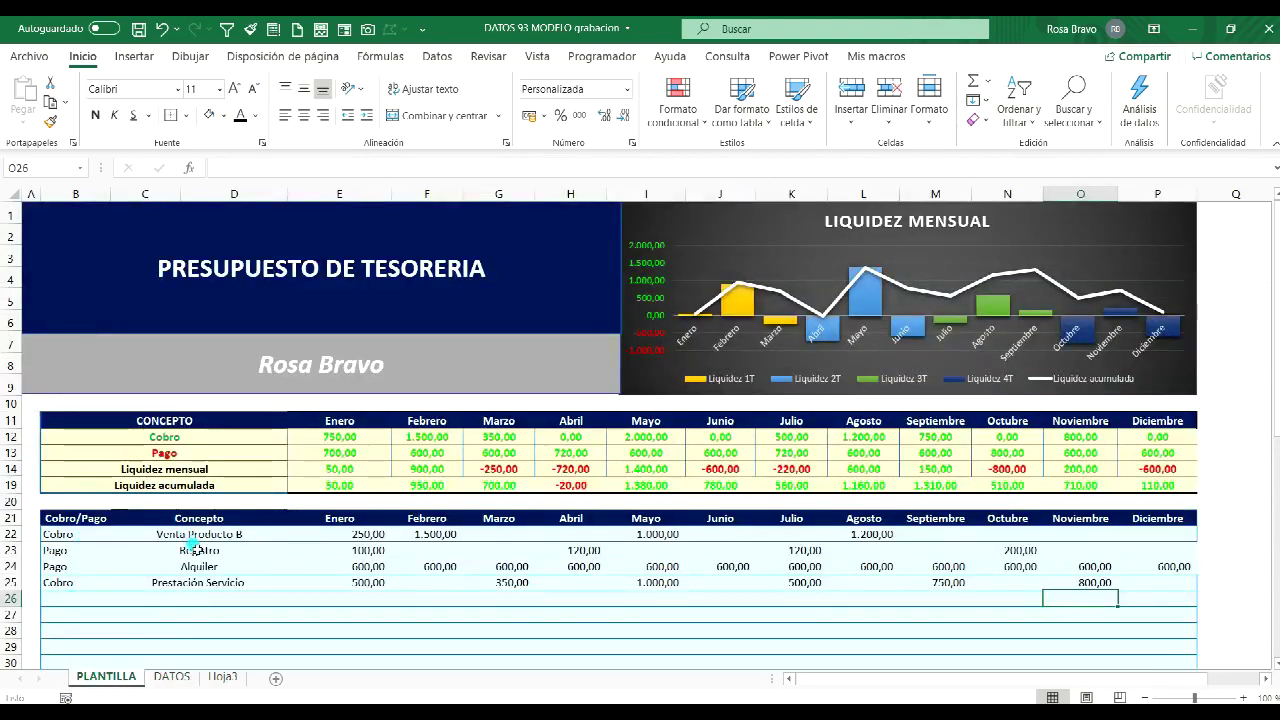
left_click(168, 677)
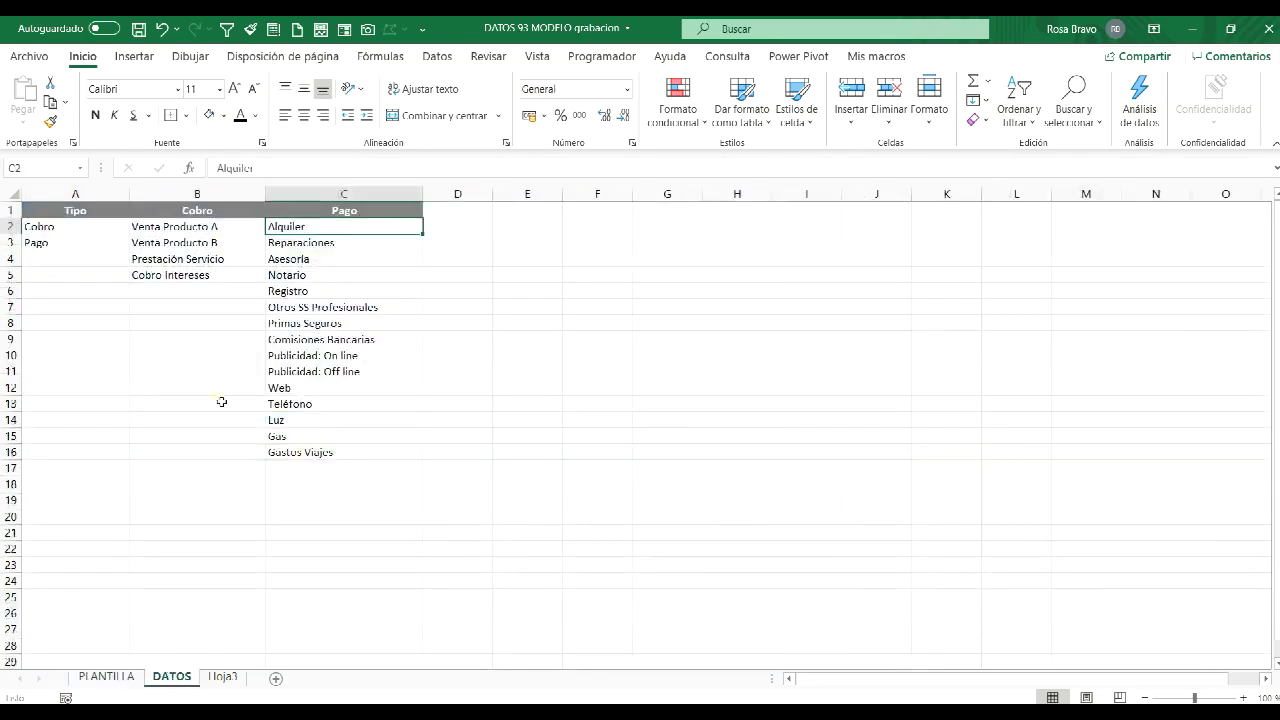
left_click(199, 230)
left_click_drag(199, 230, 177, 283)
left_click_drag(337, 232, 312, 452)
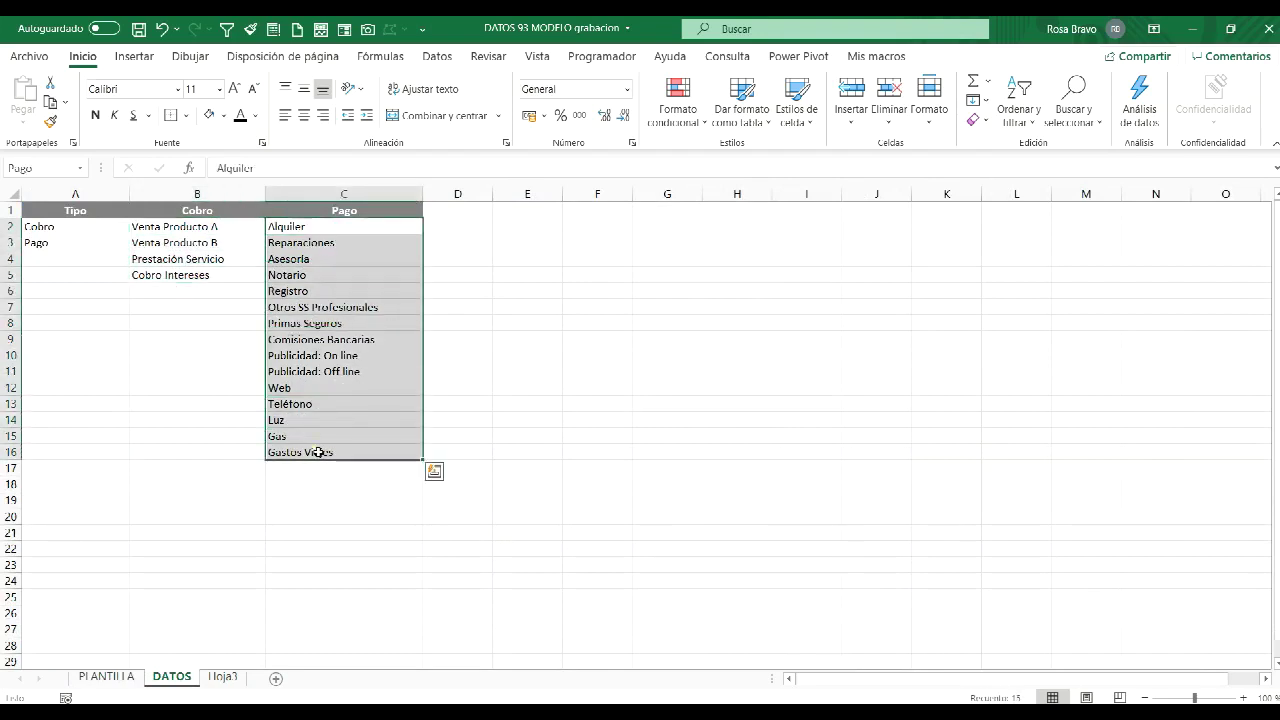
left_click(106, 677)
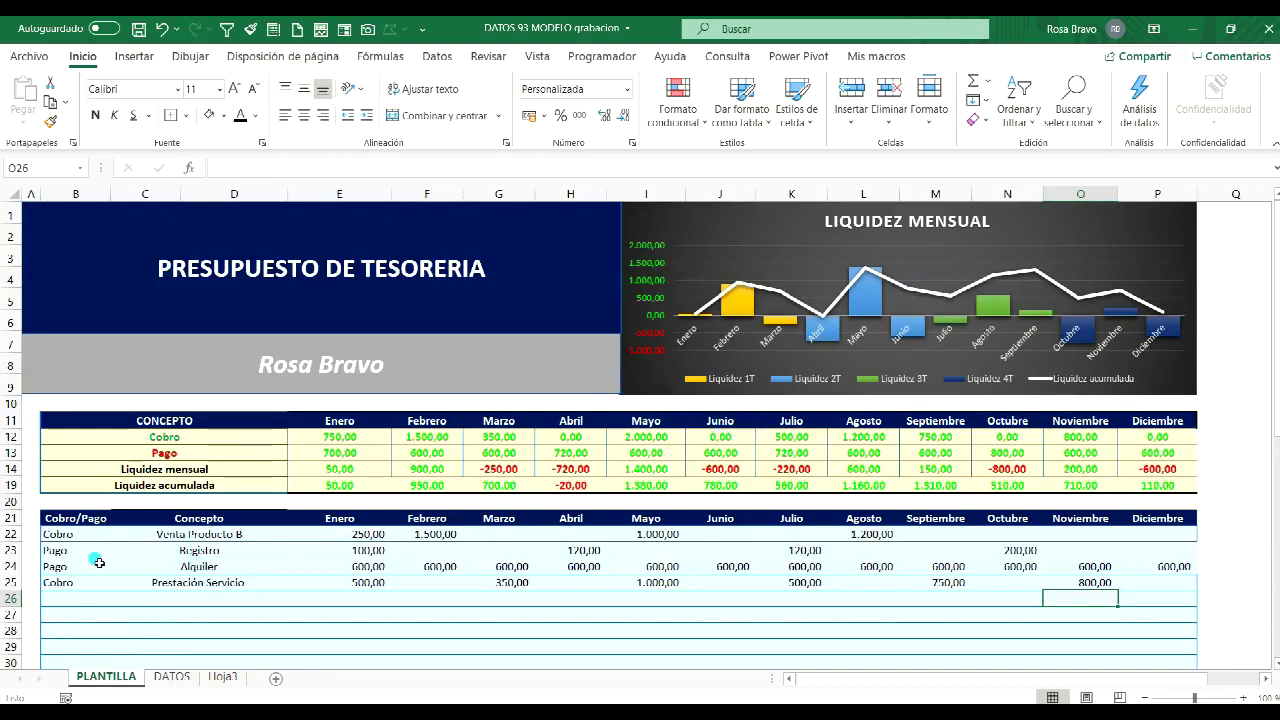
scroll(75, 543, "down", 3)
scroll(78, 445, "down", 3)
scroll(79, 450, "down", 2)
scroll(71, 509, "up", 2)
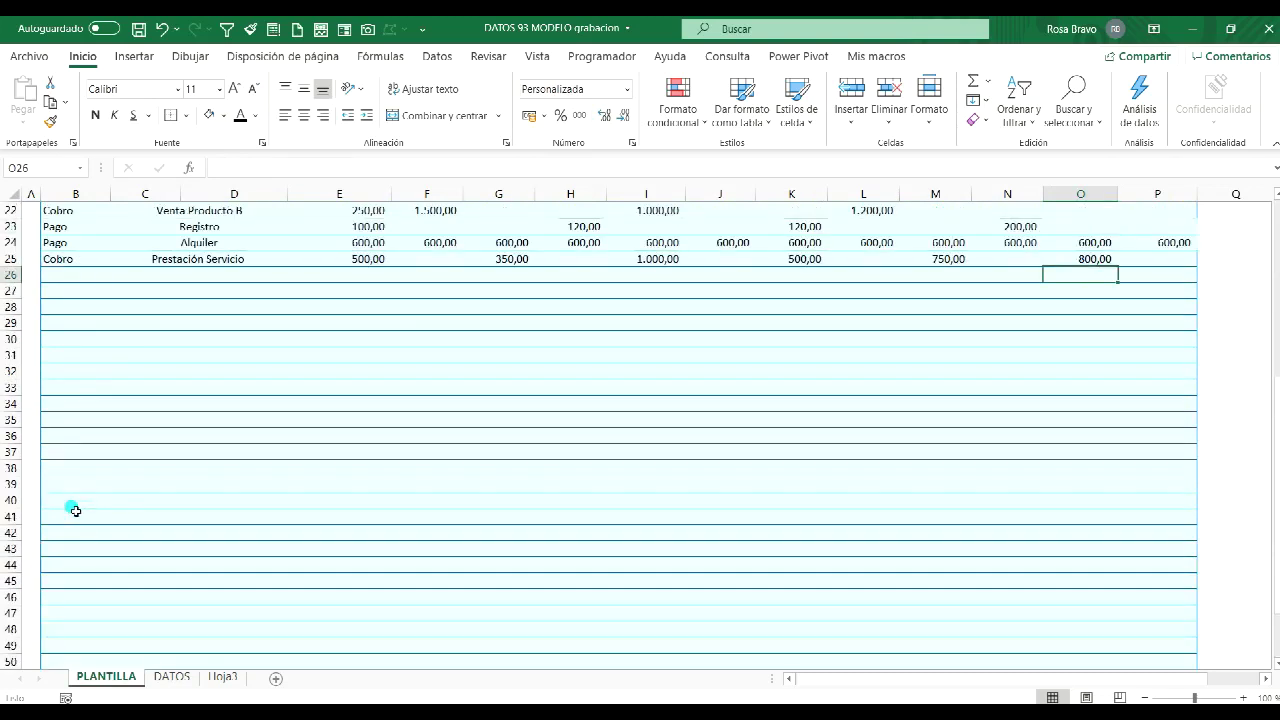
scroll(71, 509, "up", 5)
scroll(65, 430, "down", 3)
scroll(63, 429, "down", 2)
scroll(63, 429, "down", 2)
scroll(55, 496, "down", 1)
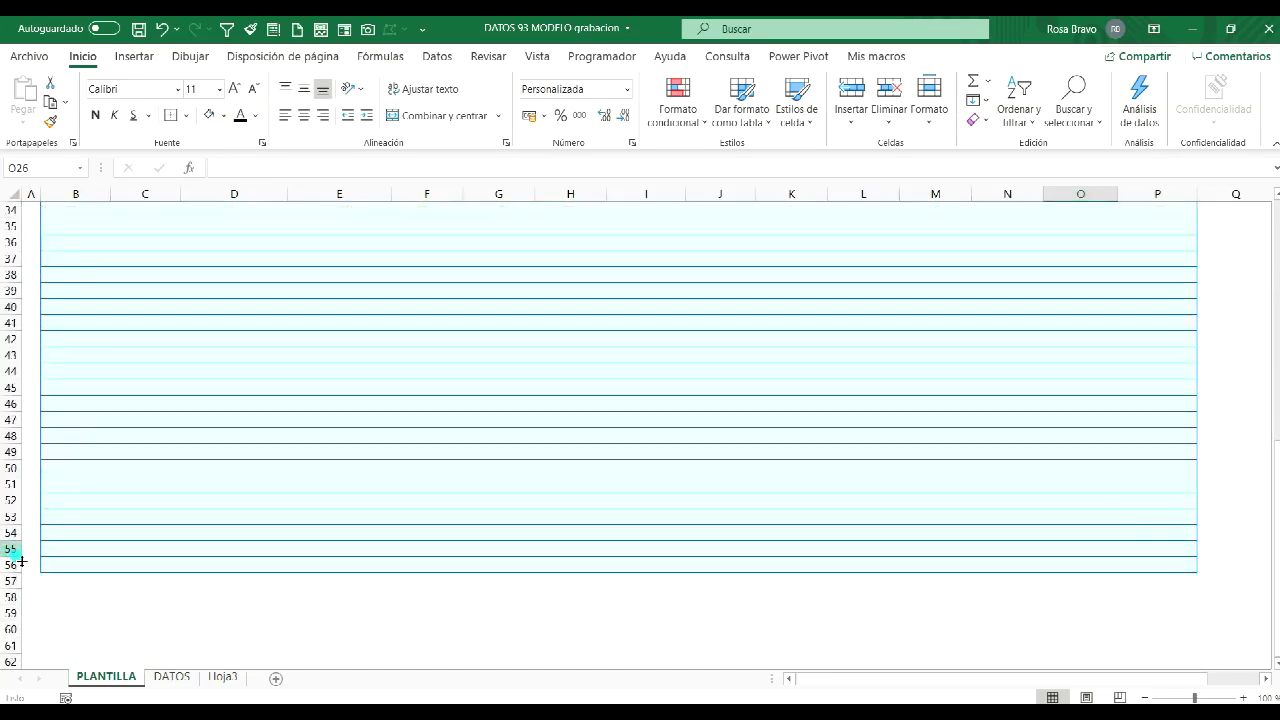
scroll(134, 514, "up", 5)
scroll(138, 512, "up", 5)
scroll(138, 512, "up", 1)
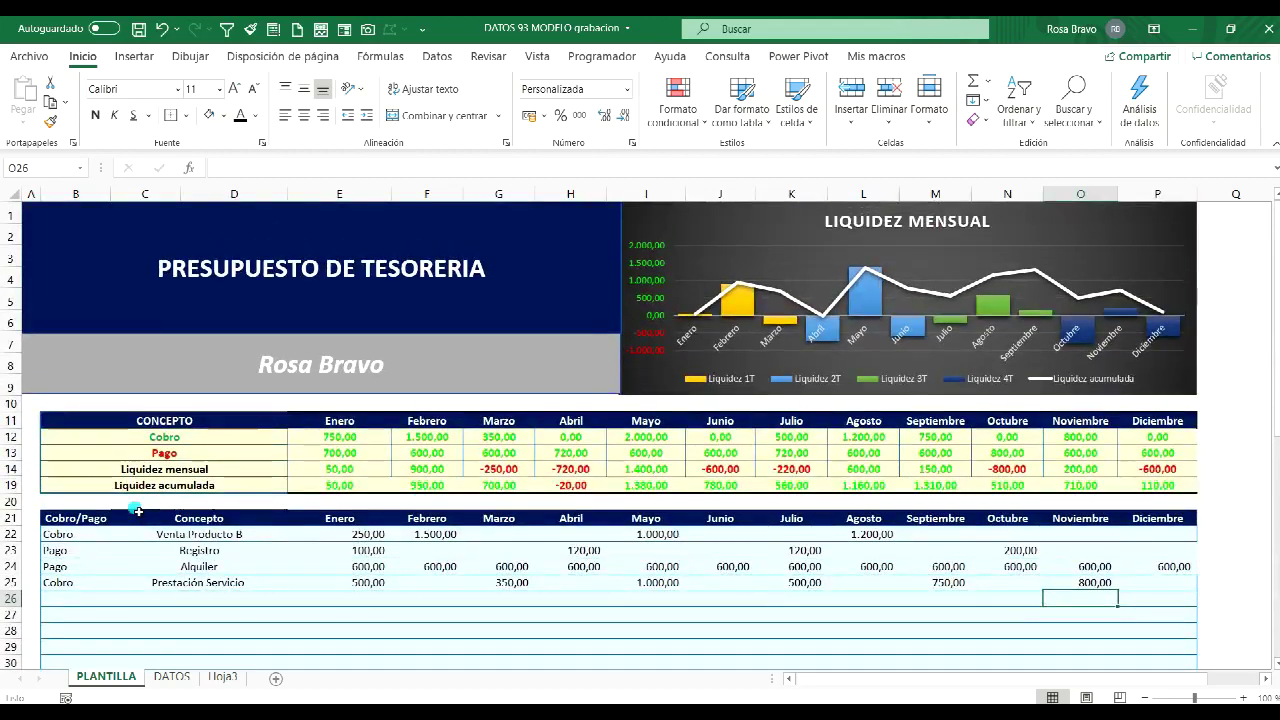